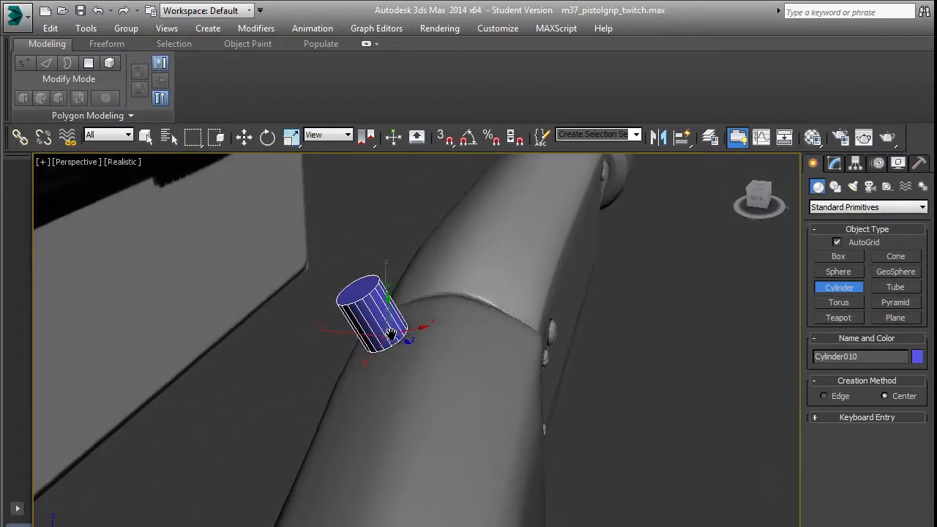
Step: Check the cylinder against the reference photo, finish creating it and assign it the grey 01 - Default material
{"action": "scroll", "coordinate": [394, 334], "scroll_direction": "up", "scroll_amount": 3}
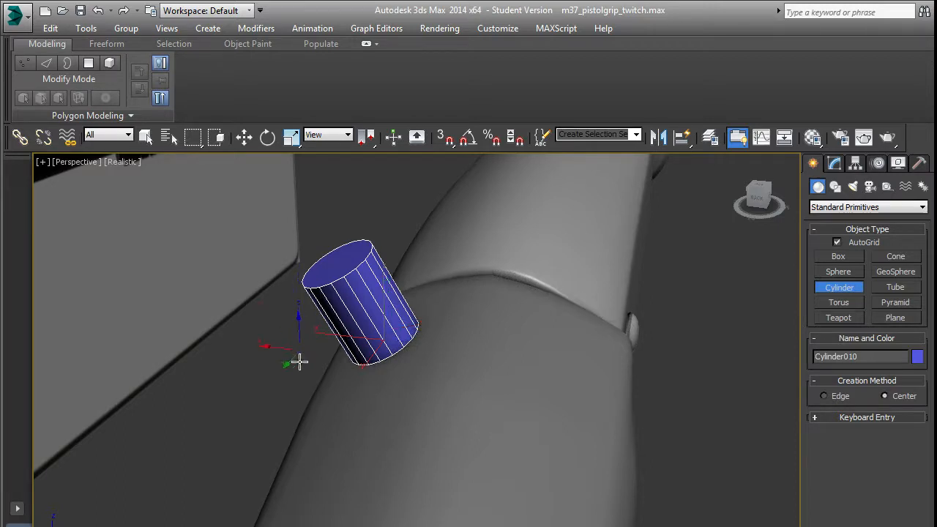
{"action": "middle_click_drag", "start_coordinate": [317, 400], "coordinate": [451, 423]}
{"action": "scroll", "coordinate": [403, 397], "scroll_direction": "down", "scroll_amount": 3}
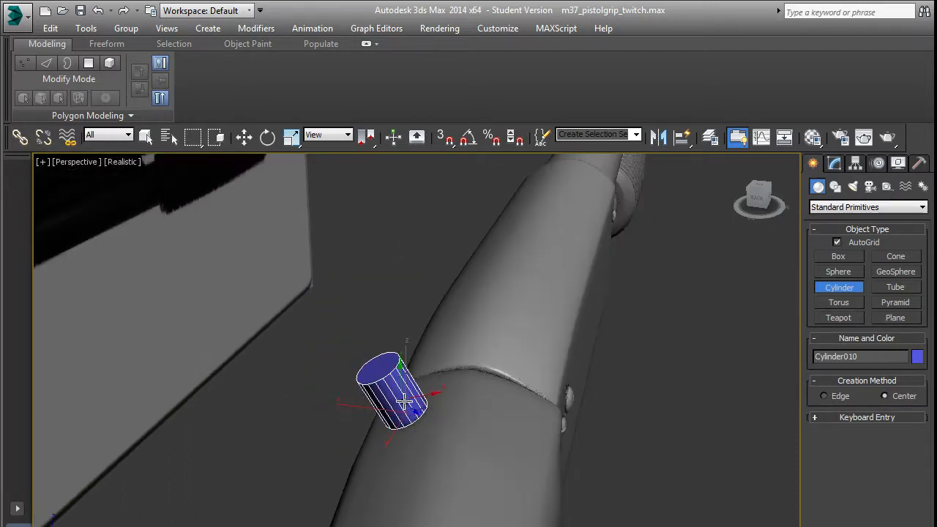
{"action": "key", "text": "alt+Tab"}
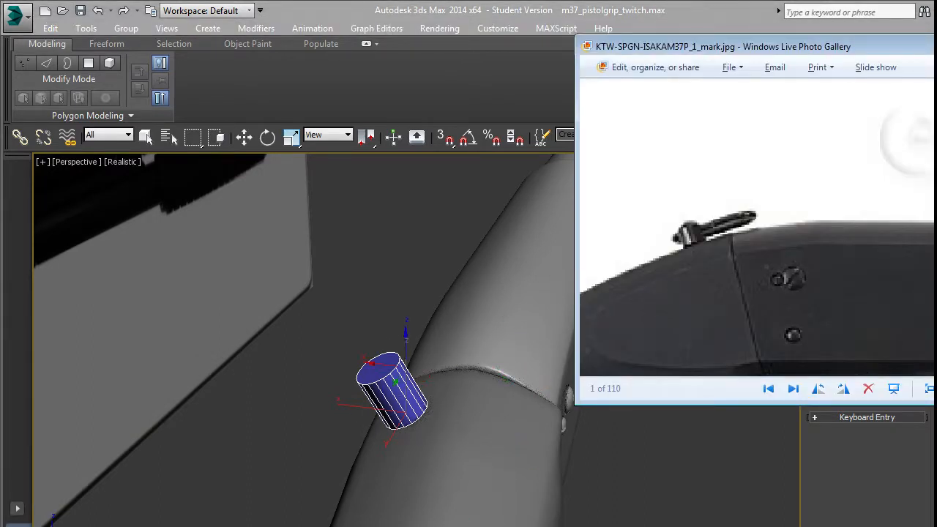
{"action": "right_click", "coordinate": [390, 371]}
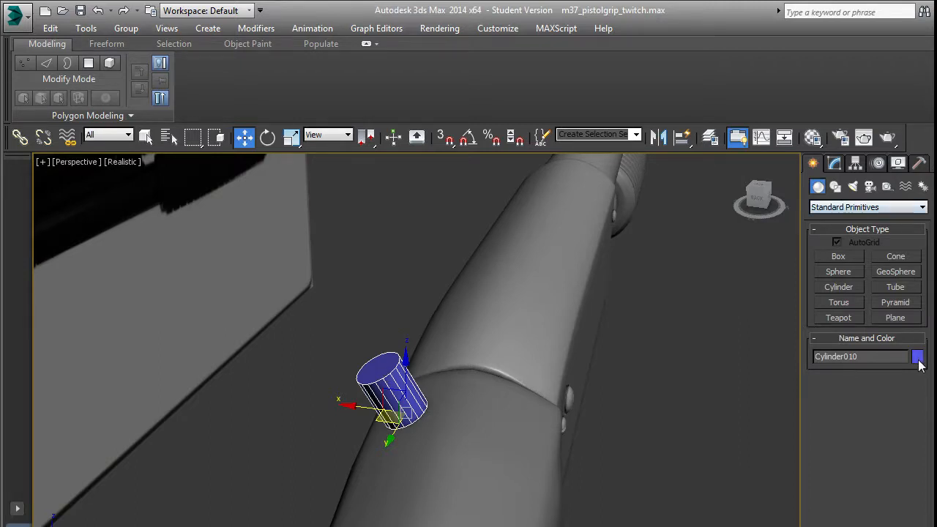
{"action": "key", "text": "m"}
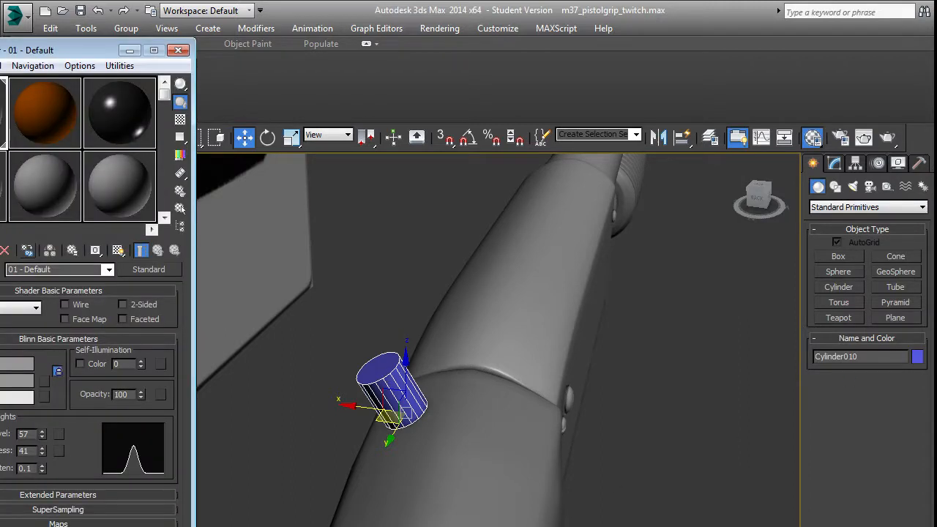
{"action": "left_click", "coordinate": [177, 51]}
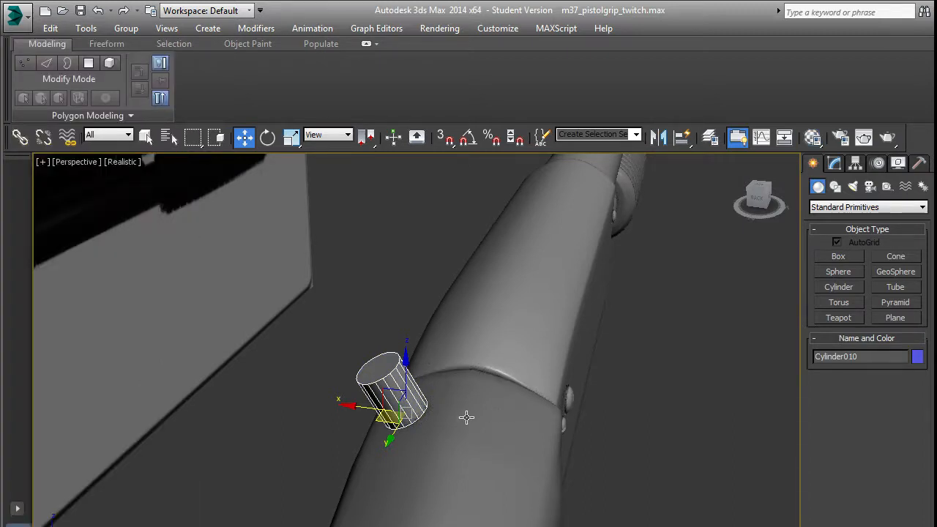
Step: Add an Edit Poly modifier to the cylinder and select its top cap polygon
{"action": "middle_click_drag", "start_coordinate": [465, 417], "coordinate": [420, 413], "text": "alt"}
{"action": "scroll", "coordinate": [419, 413], "scroll_direction": "up", "scroll_amount": 5}
{"action": "middle_click_drag", "start_coordinate": [548, 366], "coordinate": [511, 303], "text": "alt"}
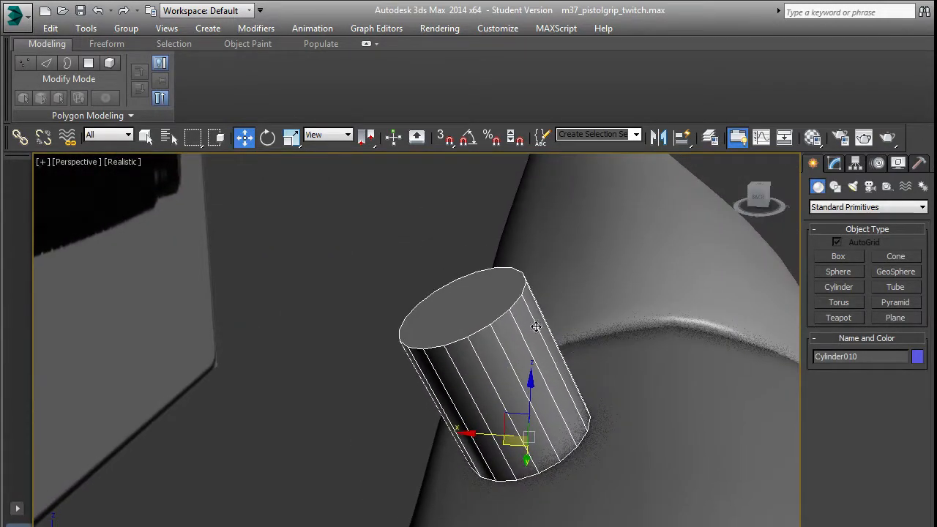
{"action": "left_click", "coordinate": [835, 167]}
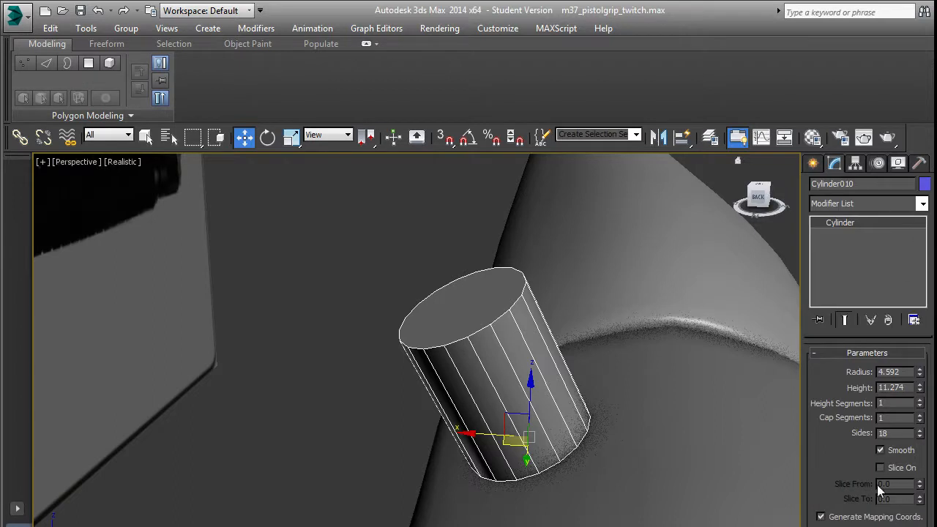
{"action": "left_click", "coordinate": [922, 203]}
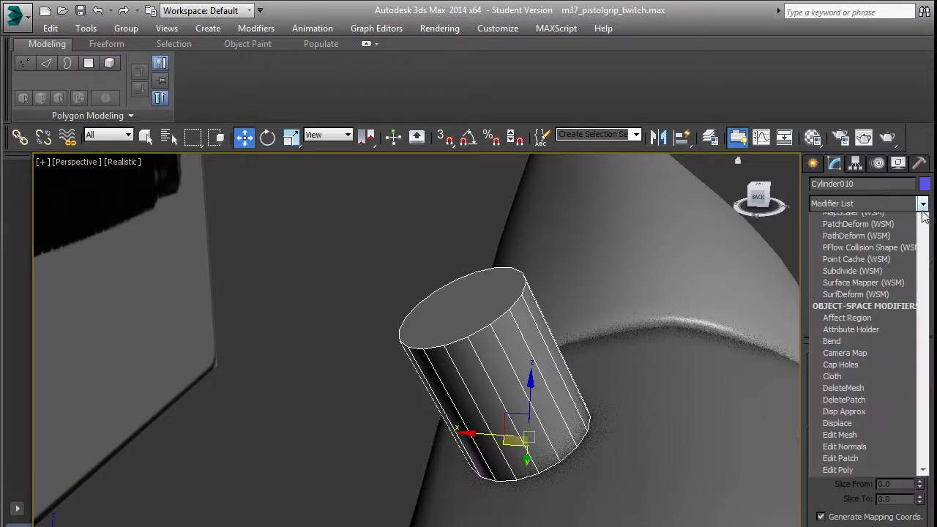
{"action": "left_click", "coordinate": [846, 525]}
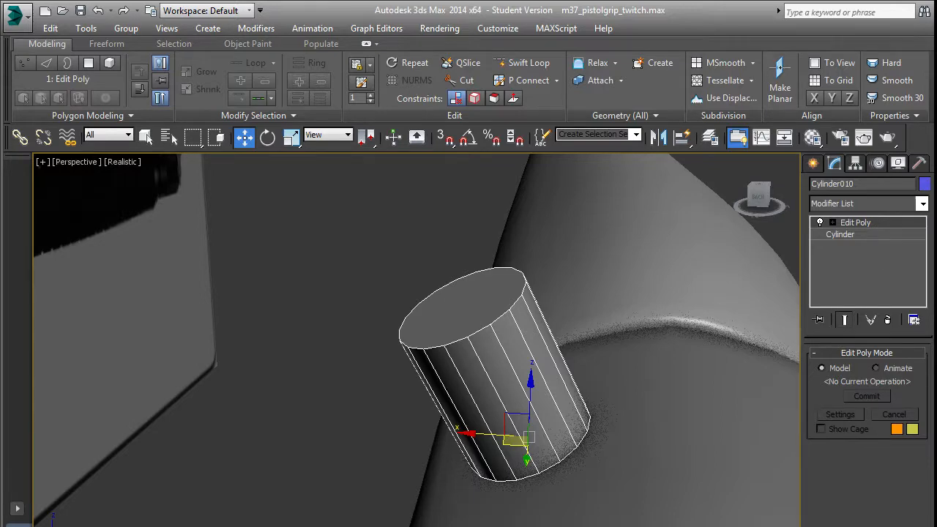
{"action": "key", "text": "4"}
{"action": "left_click", "coordinate": [500, 292]}
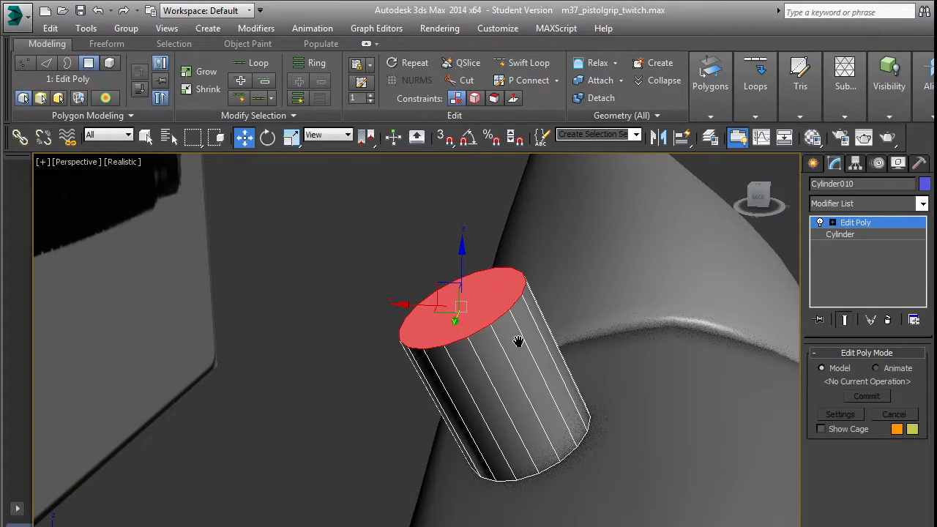
Step: Set the reference coordinate system to Local and move the top cap inward along its local Z axis to shorten the cylinder
{"action": "scroll", "coordinate": [518, 341], "scroll_direction": "down", "scroll_amount": 4}
{"action": "middle_click_drag", "start_coordinate": [518, 341], "coordinate": [557, 336], "text": "alt"}
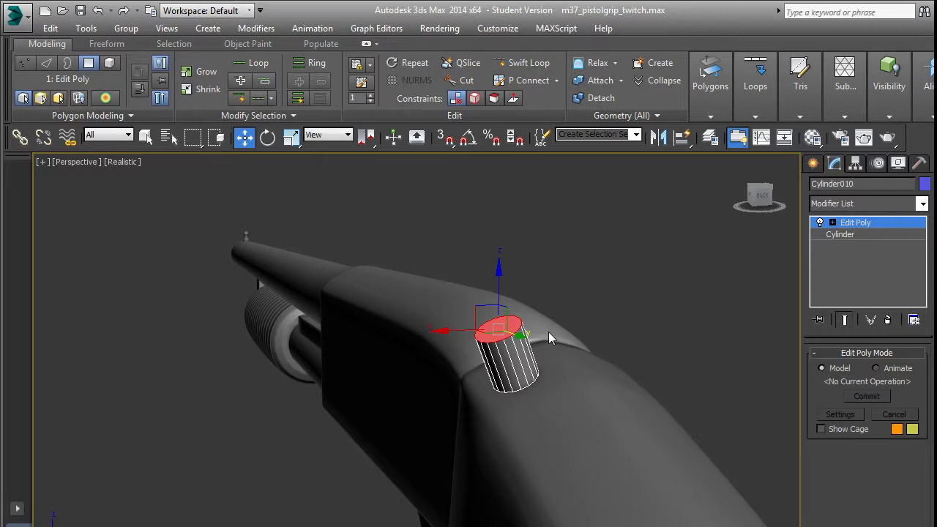
{"action": "middle_click_drag", "start_coordinate": [531, 350], "coordinate": [511, 356], "text": "alt"}
{"action": "scroll", "coordinate": [495, 322], "scroll_direction": "up", "scroll_amount": 3}
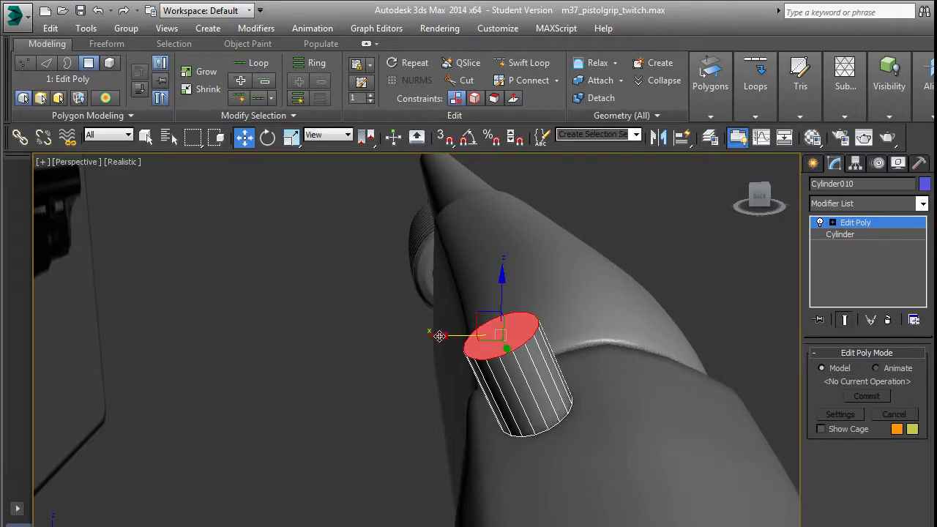
{"action": "middle_click_drag", "start_coordinate": [437, 334], "coordinate": [659, 377], "text": "alt"}
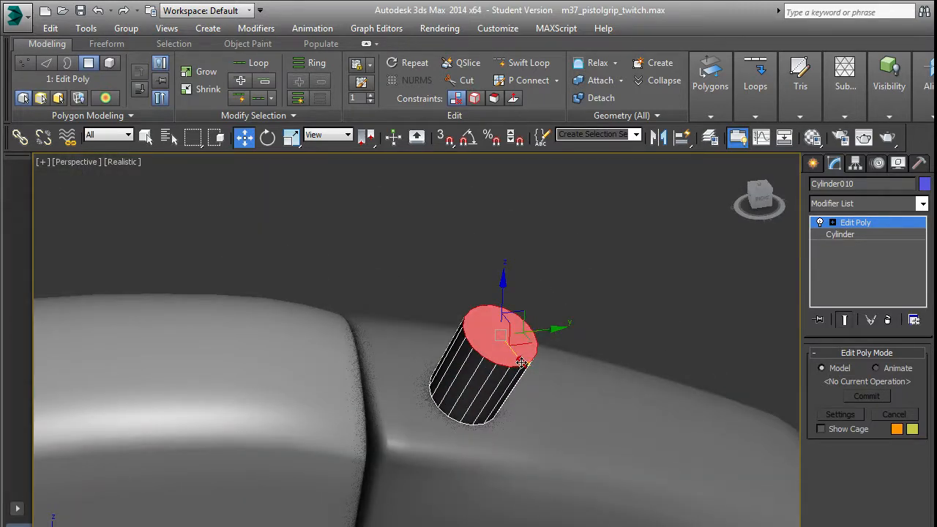
{"action": "middle_click_drag", "start_coordinate": [584, 347], "coordinate": [342, 234], "text": "alt"}
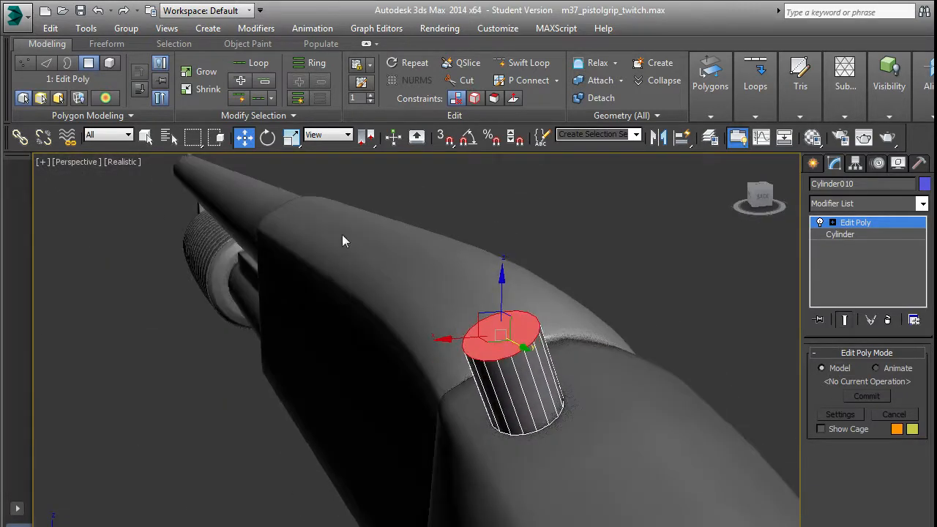
{"action": "left_click", "coordinate": [316, 136]}
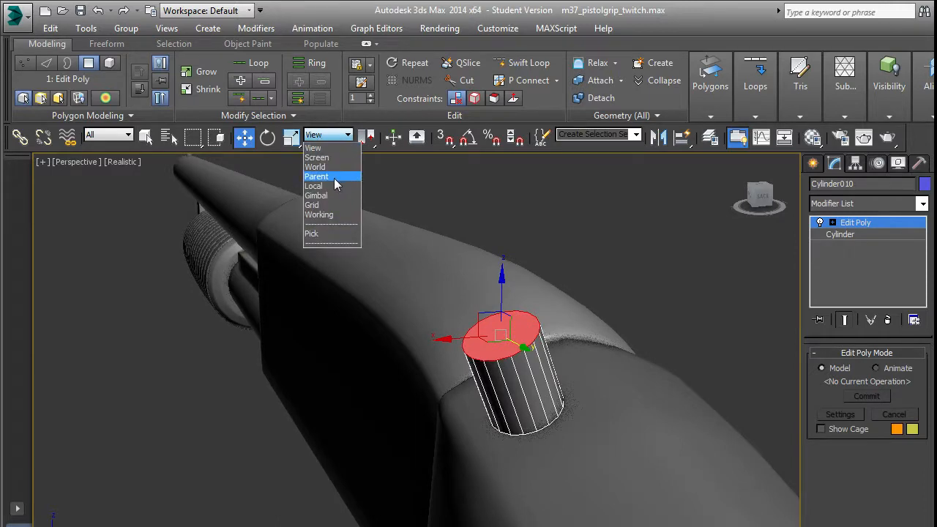
{"action": "left_click", "coordinate": [335, 189]}
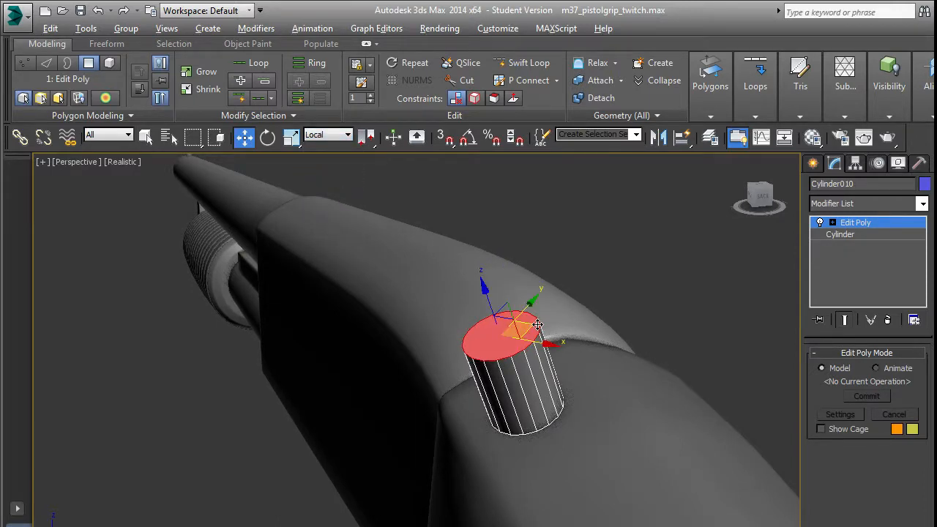
{"action": "middle_click_drag", "start_coordinate": [525, 327], "coordinate": [481, 296], "text": "alt"}
{"action": "mouse_move", "coordinate": [481, 296]}
{"action": "left_mouse_down"}
{"action": "mouse_move", "coordinate": [459, 257]}
{"action": "mouse_move", "coordinate": [472, 300]}
{"action": "mouse_move", "coordinate": [465, 295]}
{"action": "mouse_move", "coordinate": [443, 226]}
{"action": "mouse_move", "coordinate": [485, 305]}
{"action": "mouse_move", "coordinate": [477, 280]}
{"action": "left_mouse_up"}
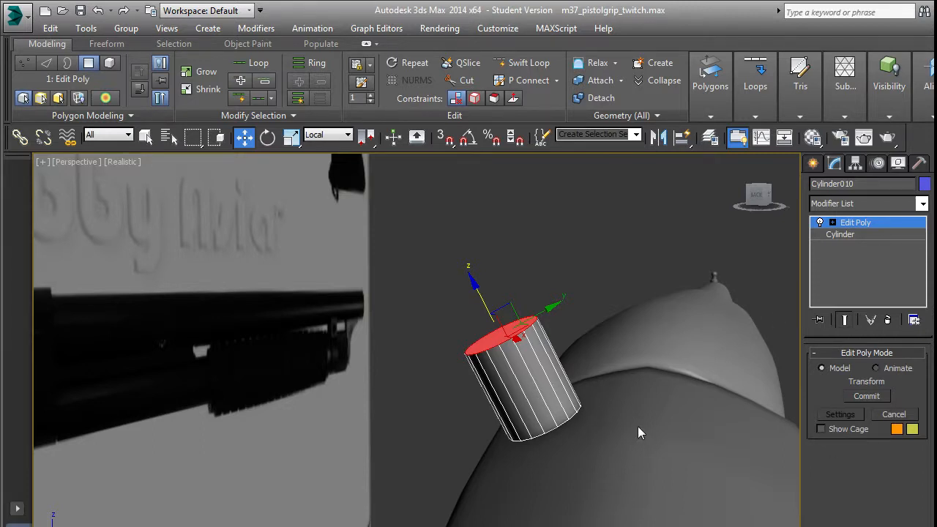
{"action": "left_click_drag", "start_coordinate": [476, 285], "coordinate": [487, 309]}
Step: Bevel the top cap slightly outward and shrink it to a small disc, forming a low cone on the cylinder
{"action": "key", "text": "ctrl+shift+b"}
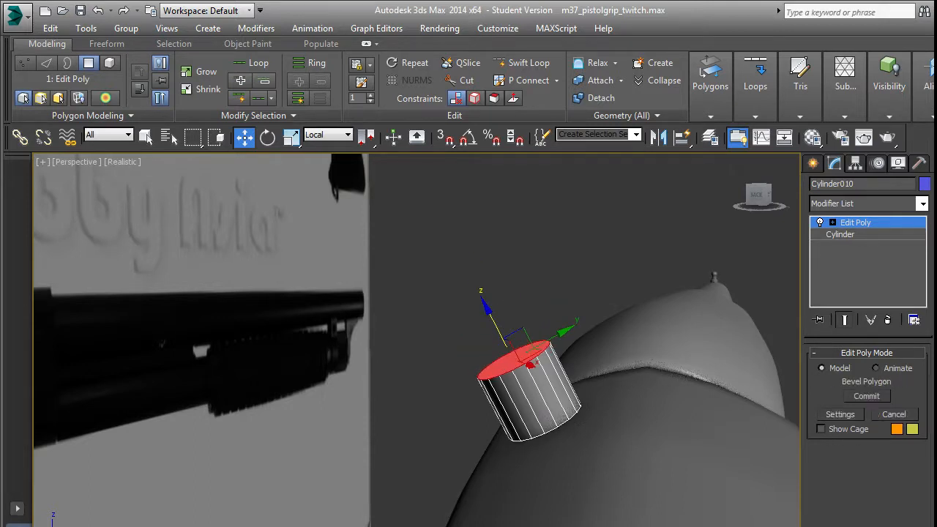
{"action": "mouse_move", "coordinate": [428, 385]}
{"action": "left_mouse_down"}
{"action": "mouse_move", "coordinate": [429, 352]}
{"action": "mouse_move", "coordinate": [429, 367]}
{"action": "left_mouse_up"}
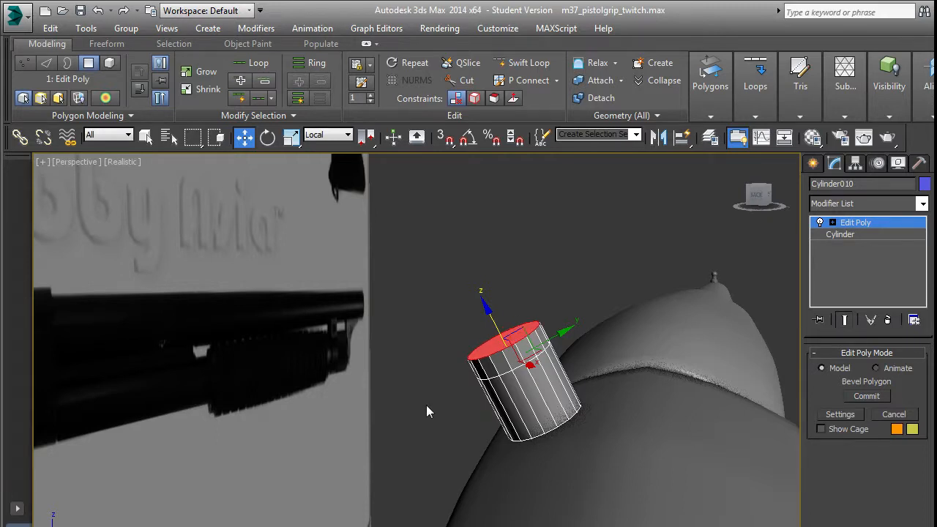
{"action": "left_click_drag", "start_coordinate": [426, 405], "coordinate": [426, 526]}
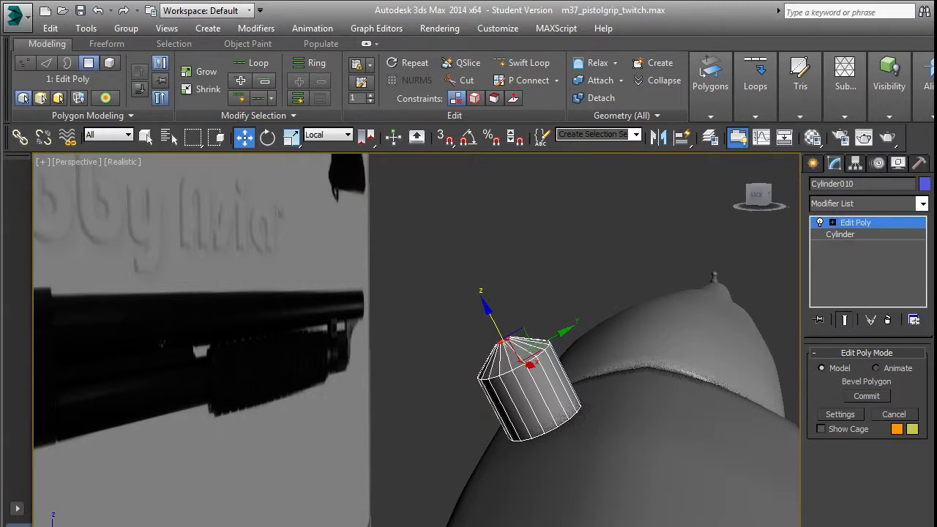
{"action": "middle_click_drag", "start_coordinate": [486, 360], "coordinate": [511, 380], "text": "alt"}
{"action": "scroll", "coordinate": [512, 379], "scroll_direction": "up", "scroll_amount": 2}
{"action": "scroll", "coordinate": [512, 379], "scroll_direction": "up", "scroll_amount": 2}
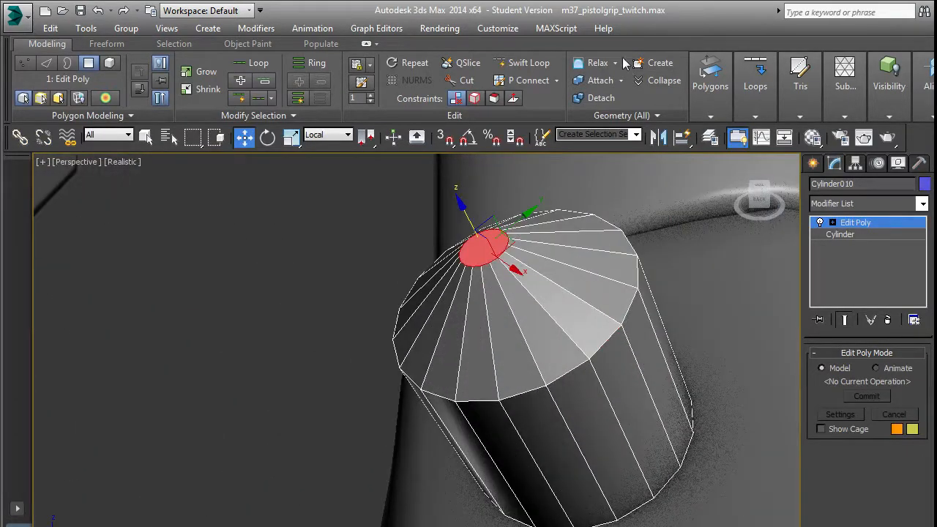
{"action": "left_click", "coordinate": [545, 67]}
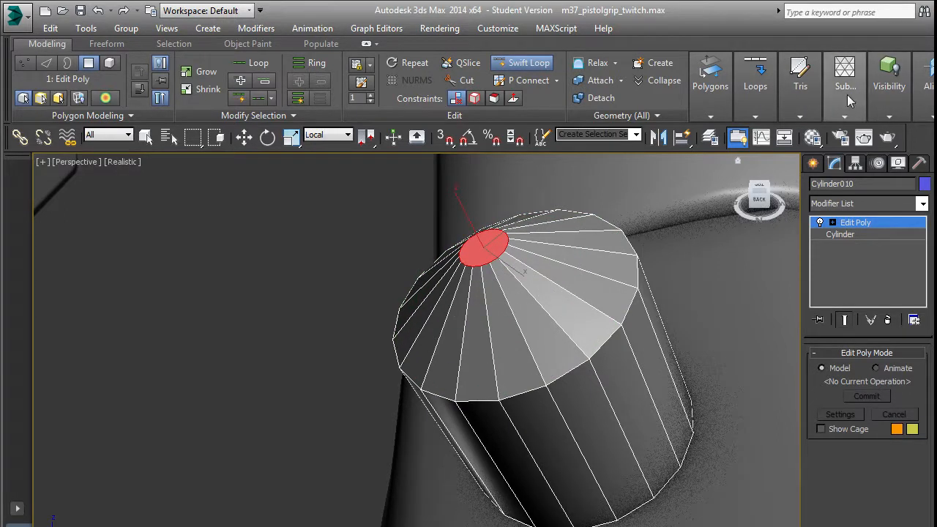
{"action": "mouse_move", "coordinate": [757, 109]}
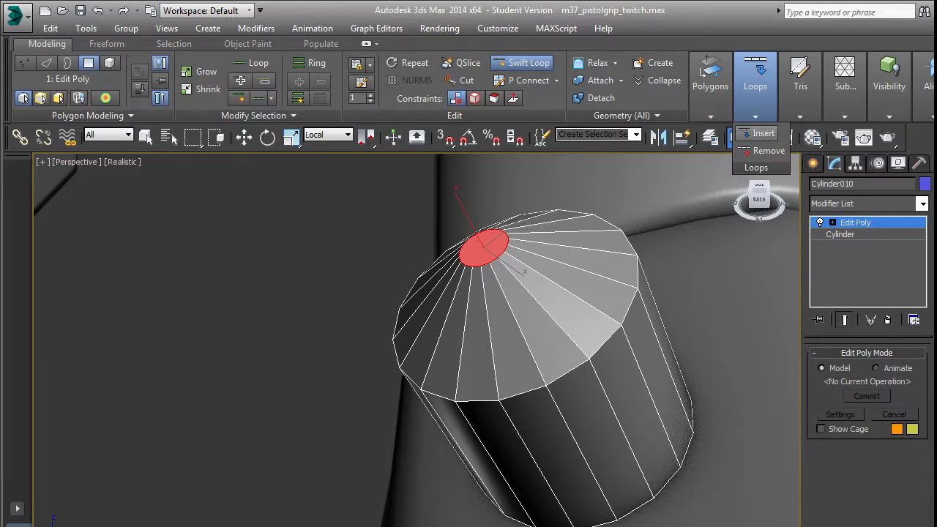
{"action": "left_click", "coordinate": [763, 132]}
{"action": "mouse_move", "coordinate": [748, 98]}
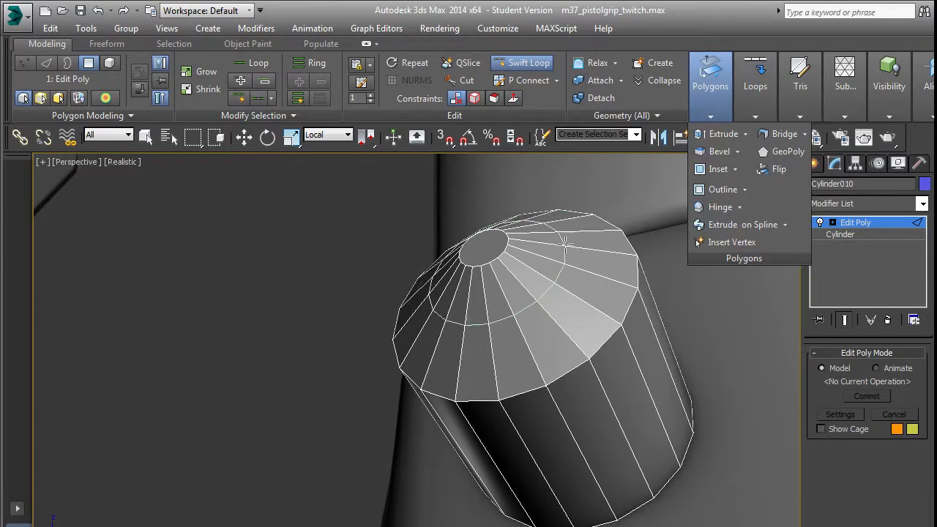
Step: Try to add an edge loop around the cone by ring-selecting its sloped edges and applying Flow Connect
{"action": "key", "text": "2"}
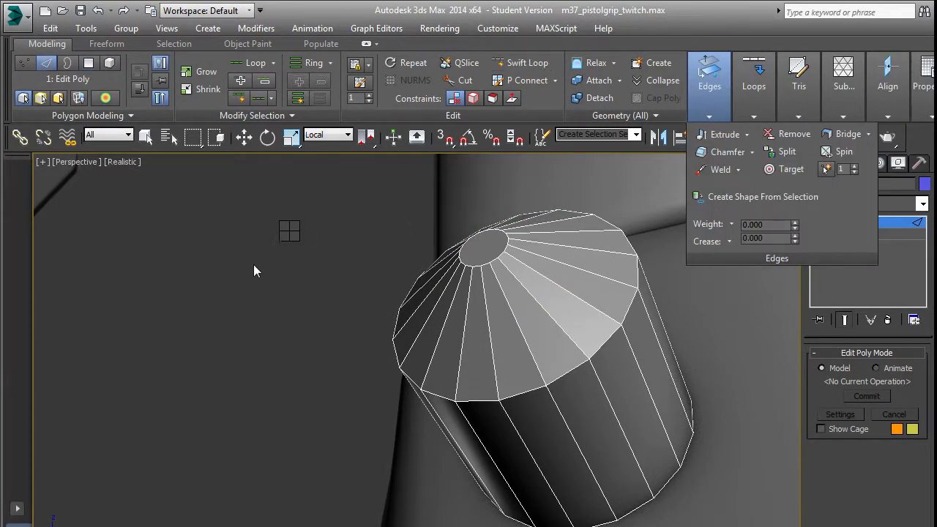
{"action": "key", "text": "w"}
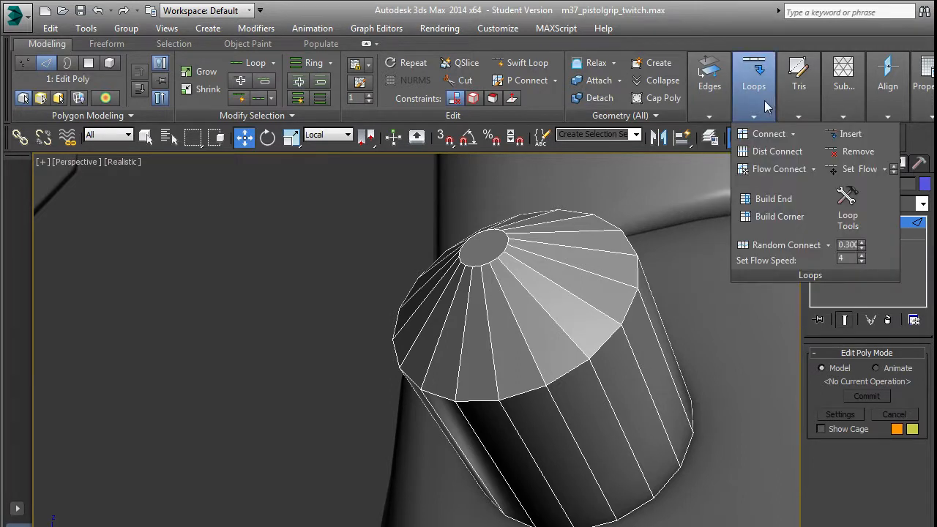
{"action": "left_click", "coordinate": [564, 291]}
{"action": "key", "text": "alt+r"}
{"action": "mouse_move", "coordinate": [754, 87]}
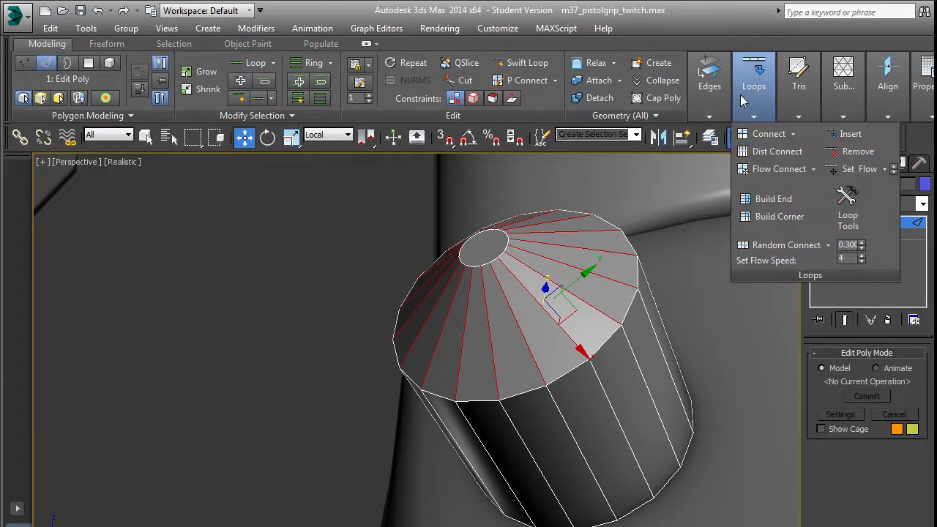
{"action": "left_click", "coordinate": [781, 169]}
{"action": "middle_click_drag", "start_coordinate": [512, 324], "coordinate": [538, 290], "text": "alt"}
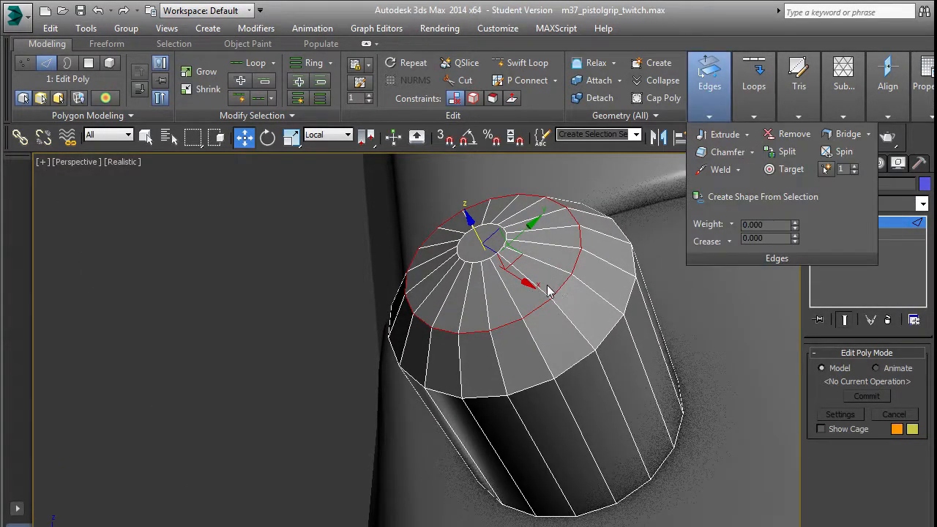
{"action": "key", "text": "alt+r"}
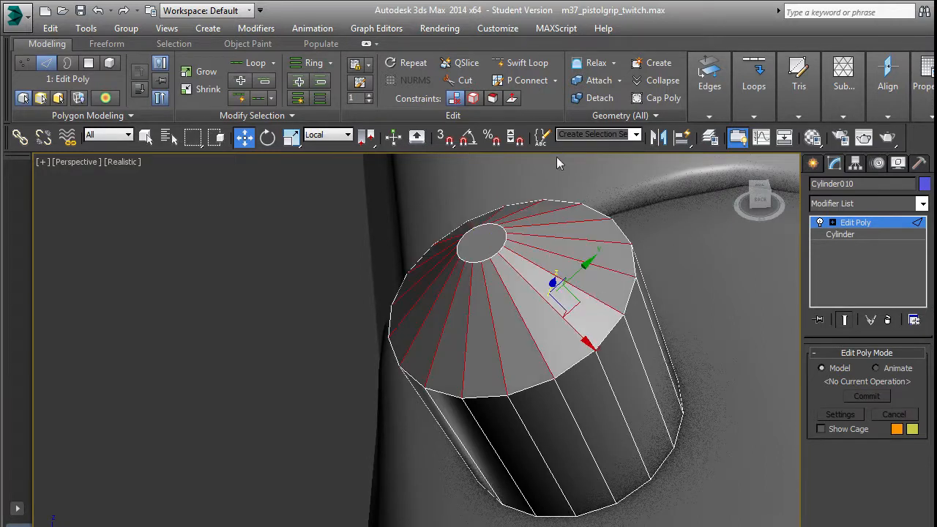
Step: Insert three edge loops around the cone with Swift Loop, at its middle, near the tip and near the base, rounding it into a dome
{"action": "left_click", "coordinate": [523, 63]}
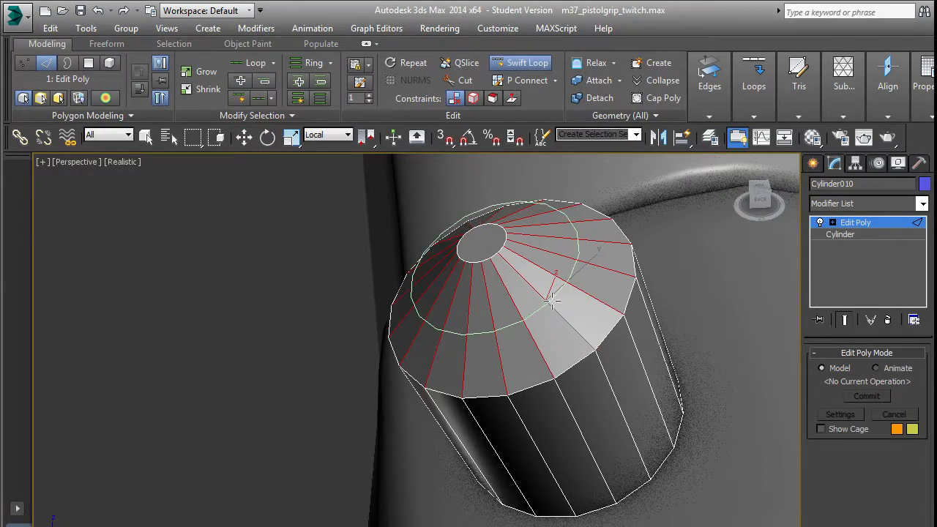
{"action": "left_click", "coordinate": [548, 274]}
{"action": "middle_click_drag", "start_coordinate": [547, 275], "coordinate": [514, 276], "text": "alt"}
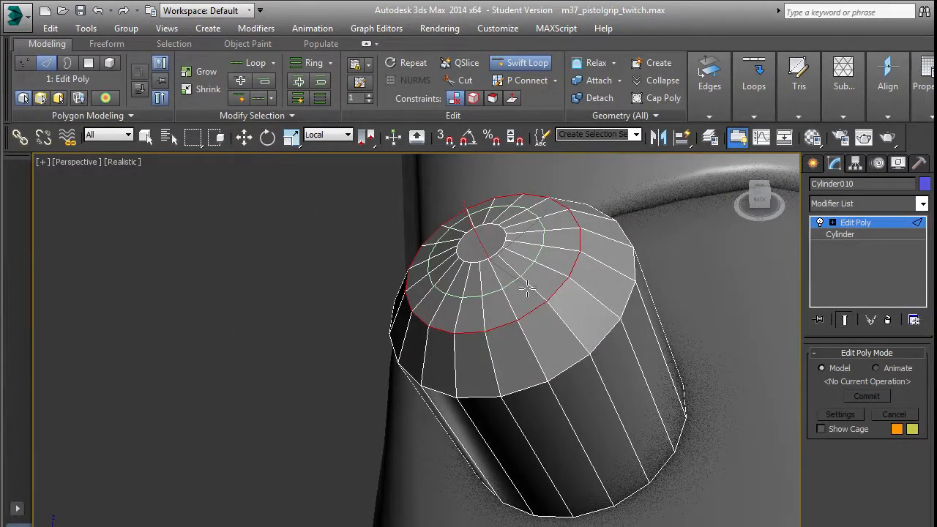
{"action": "left_click", "coordinate": [528, 289]}
{"action": "left_click", "coordinate": [588, 334]}
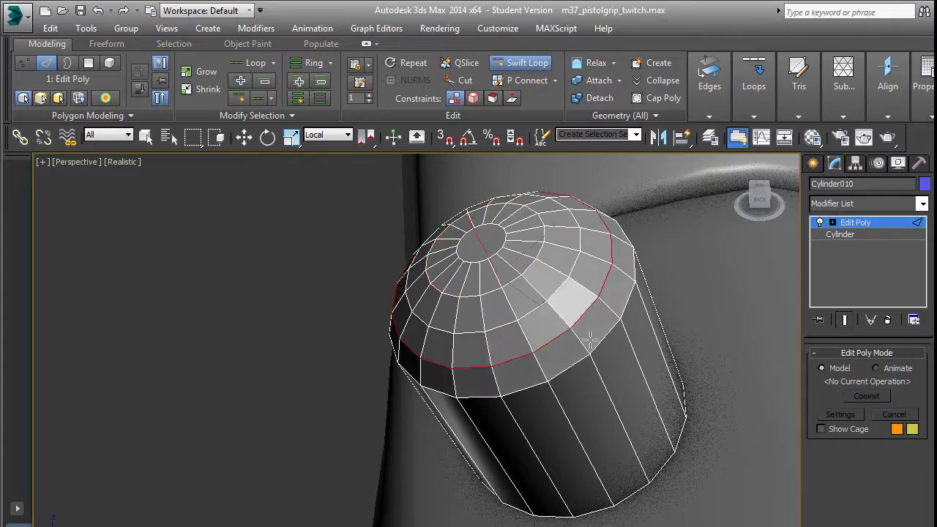
{"action": "middle_click_drag", "start_coordinate": [648, 464], "coordinate": [680, 278], "text": "alt"}
{"action": "key", "text": "w"}
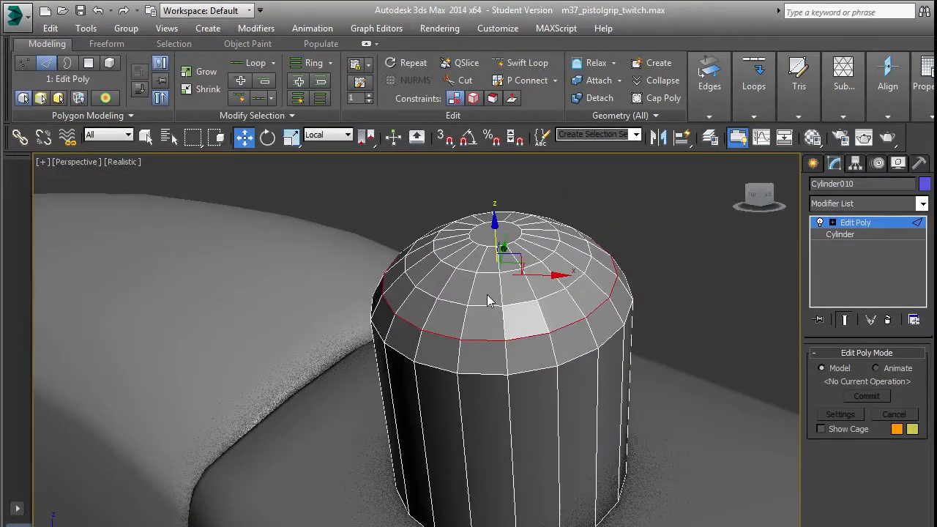
{"action": "middle_click_drag", "start_coordinate": [487, 295], "coordinate": [502, 339], "text": "alt"}
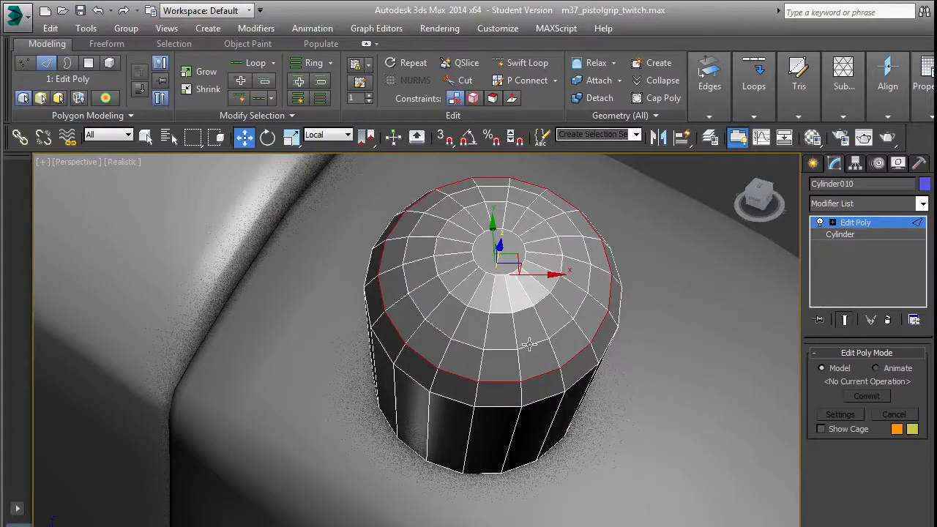
Step: Create a sphere with AutoGrid on the gun's surface beside the domed cylinder
{"action": "middle_click_drag", "start_coordinate": [570, 328], "coordinate": [806, 224], "text": "alt"}
{"action": "left_click", "coordinate": [812, 164]}
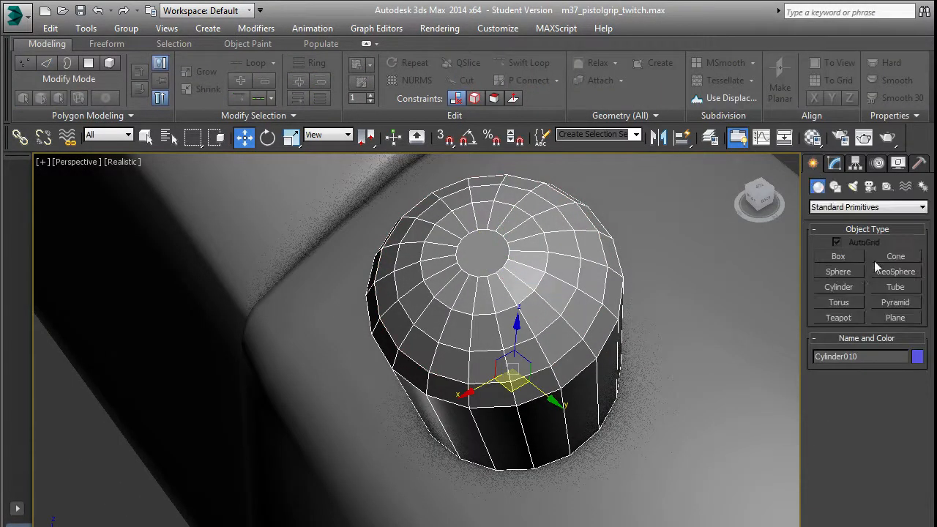
{"action": "left_click", "coordinate": [839, 270]}
{"action": "scroll", "coordinate": [608, 303], "scroll_direction": "down", "scroll_amount": 5}
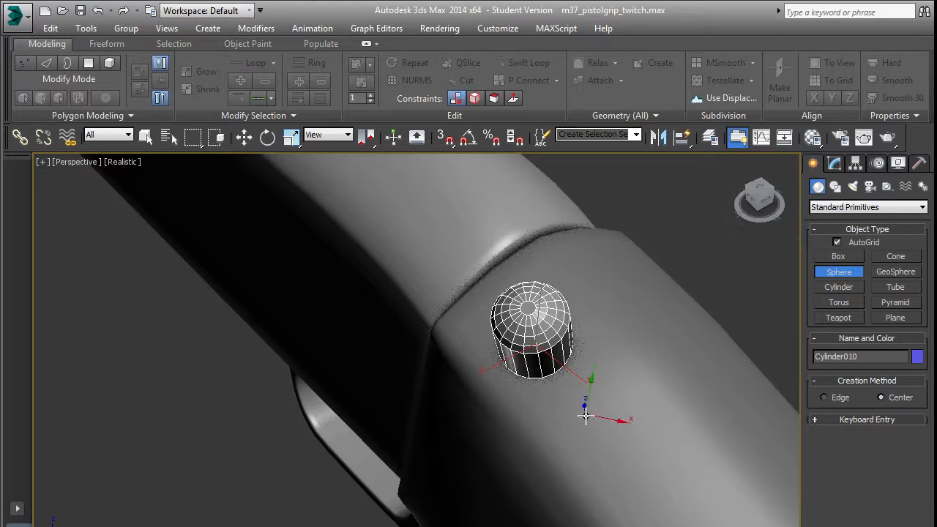
{"action": "left_click_drag", "start_coordinate": [588, 405], "coordinate": [625, 445]}
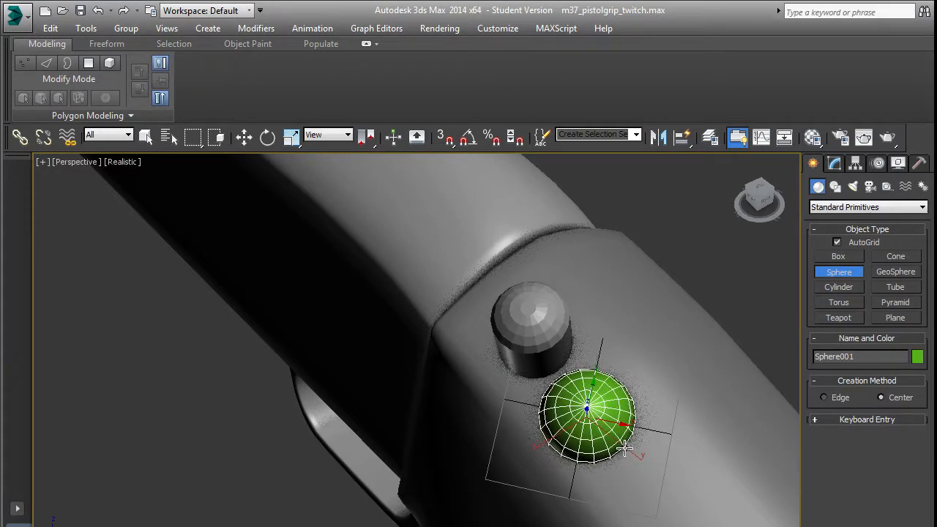
Step: Select the domed cylinder and the sphere together and compare the polygon layout of their rounded tops
{"action": "middle_click_drag", "start_coordinate": [620, 437], "coordinate": [584, 416], "text": "alt"}
{"action": "scroll", "coordinate": [576, 396], "scroll_direction": "up", "scroll_amount": 4}
{"action": "scroll", "coordinate": [608, 387], "scroll_direction": "up", "scroll_amount": 4}
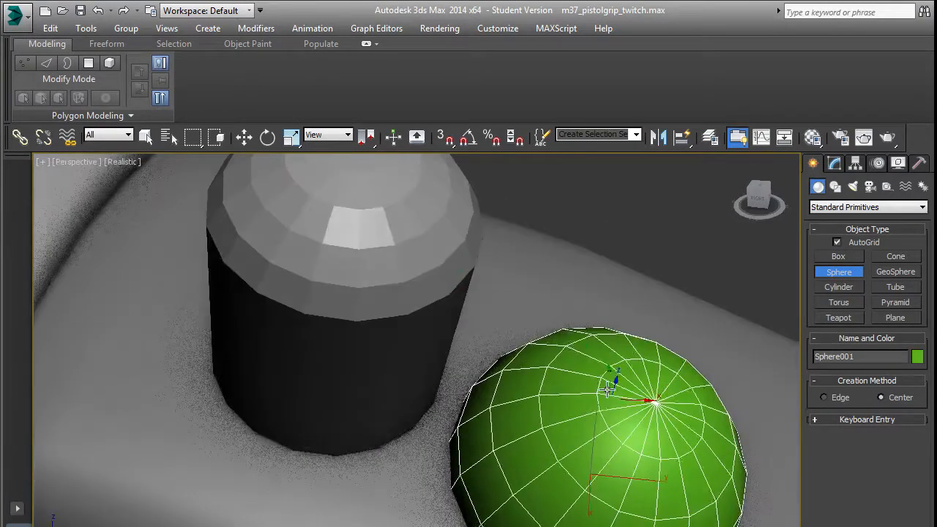
{"action": "middle_click_drag", "start_coordinate": [391, 223], "coordinate": [396, 278]}
{"action": "key", "text": "w"}
{"action": "left_click", "coordinate": [395, 280]}
{"action": "left_click", "coordinate": [600, 442], "text": "ctrl"}
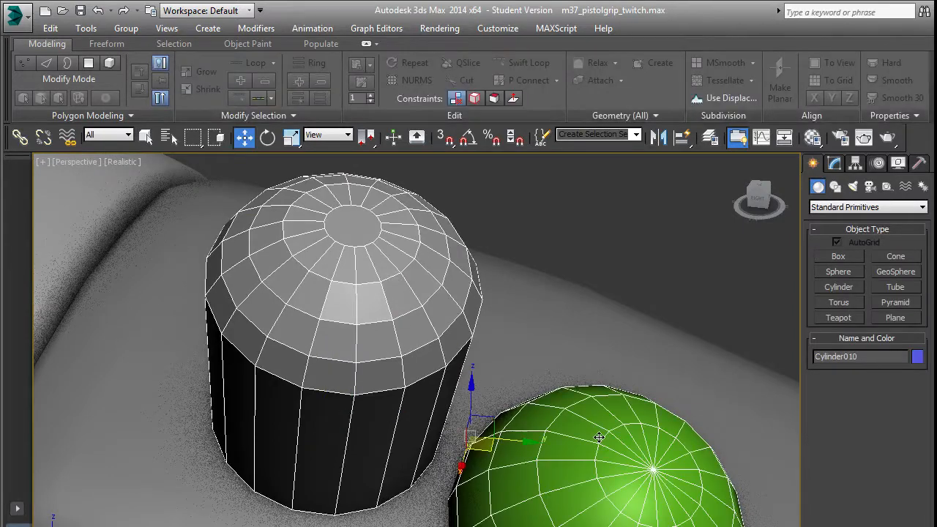
{"action": "middle_click_drag", "start_coordinate": [615, 438], "coordinate": [473, 445], "text": "alt"}
{"action": "scroll", "coordinate": [467, 395], "scroll_direction": "up", "scroll_amount": 2}
{"action": "scroll", "coordinate": [473, 446], "scroll_direction": "down", "scroll_amount": 3}
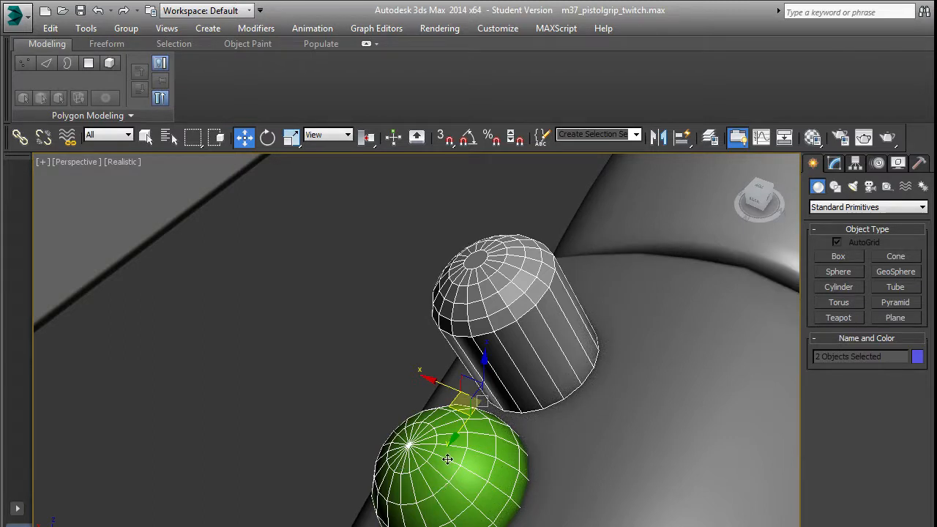
{"action": "scroll", "coordinate": [438, 449], "scroll_direction": "up", "scroll_amount": 2}
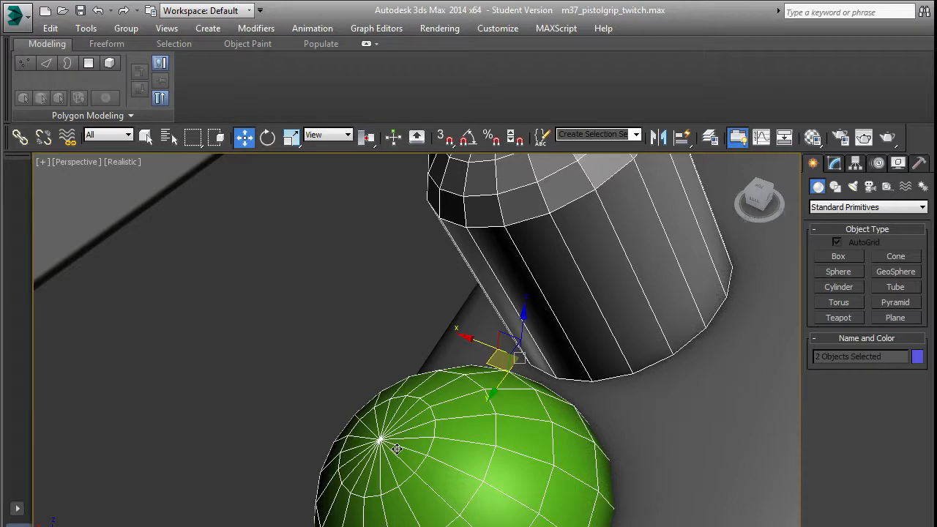
{"action": "middle_click_drag", "start_coordinate": [482, 322], "coordinate": [475, 433]}
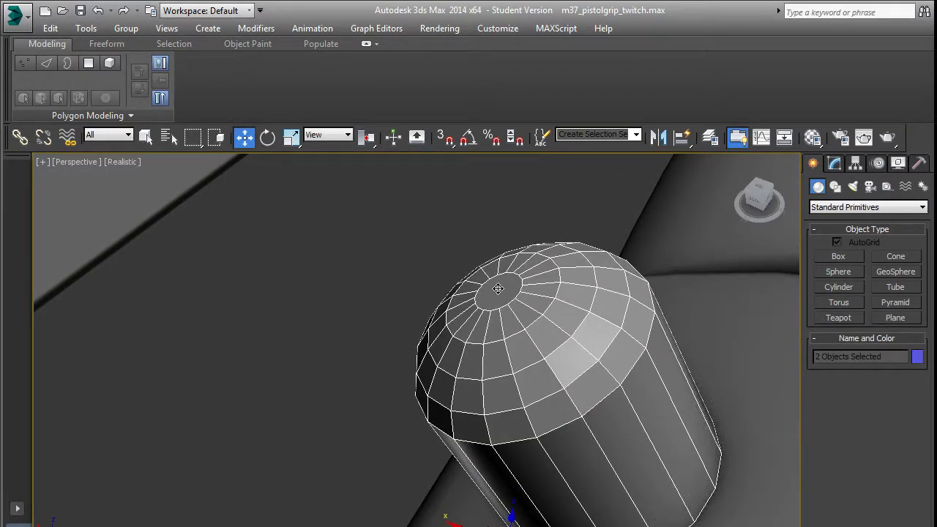
{"action": "scroll", "coordinate": [511, 352], "scroll_direction": "down", "scroll_amount": 3}
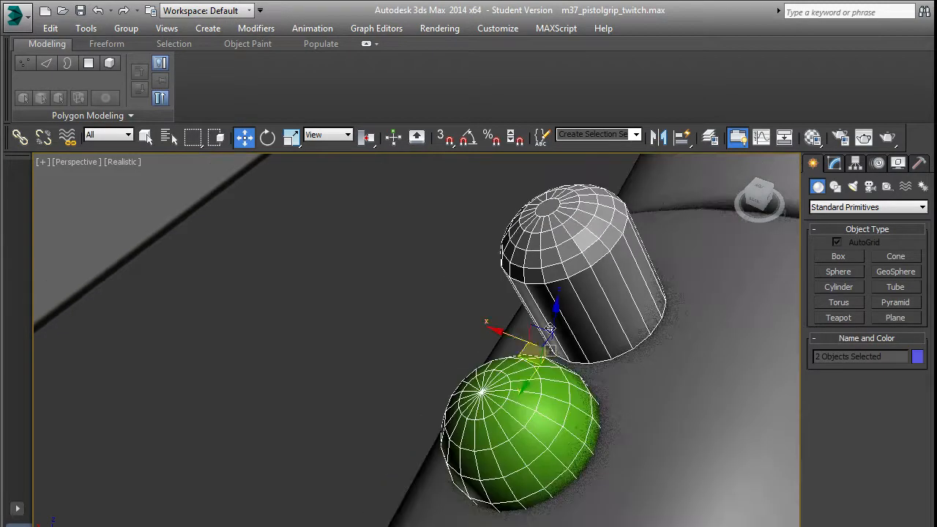
Step: Delete the comparison sphere and reselect the domed cylinder
{"action": "left_click", "coordinate": [527, 391]}
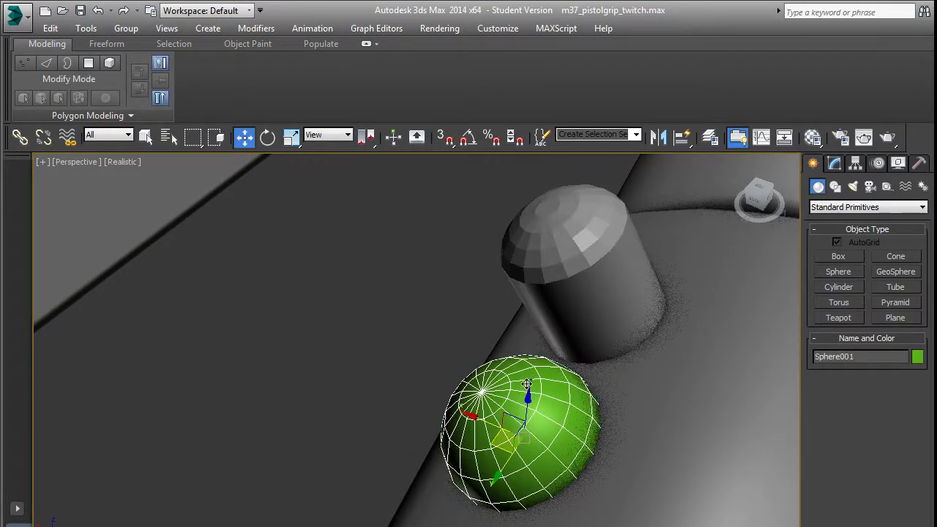
{"action": "key", "text": "Delete"}
{"action": "left_click", "coordinate": [590, 286]}
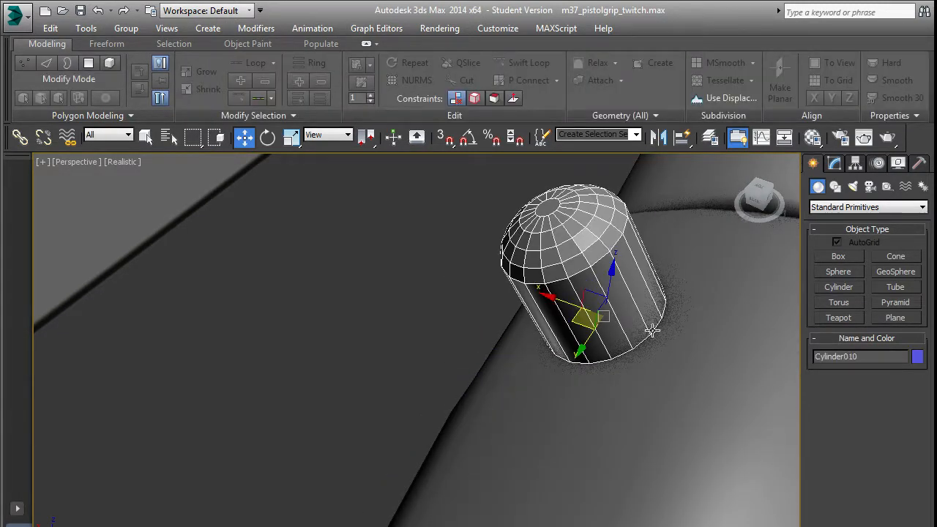
Step: Check the domed cylinder against the reference in the left view and scale it down uniformly to roughly half its size
{"action": "middle_click_drag", "start_coordinate": [651, 331], "coordinate": [665, 293], "text": "alt"}
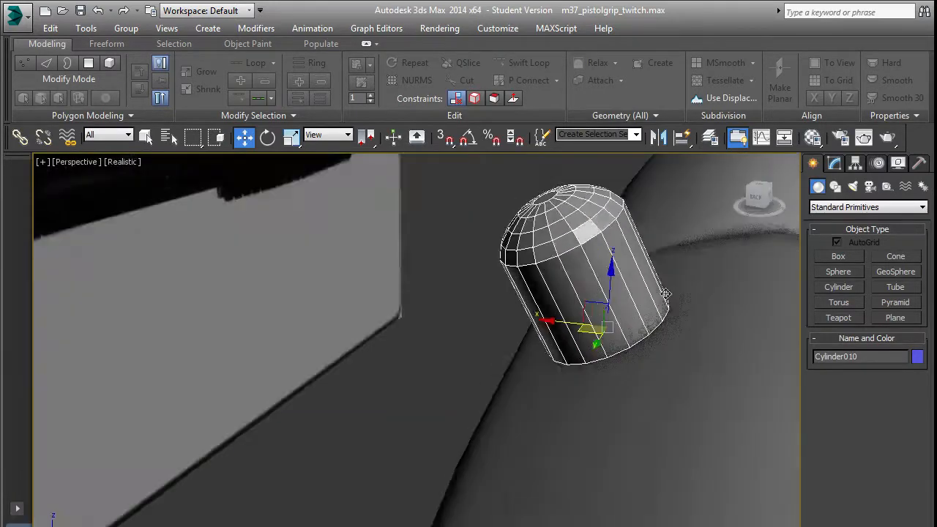
{"action": "scroll", "coordinate": [659, 294], "scroll_direction": "down", "scroll_amount": 5}
{"action": "middle_click_drag", "start_coordinate": [602, 304], "coordinate": [650, 333]}
{"action": "scroll", "coordinate": [568, 328], "scroll_direction": "down", "scroll_amount": 6}
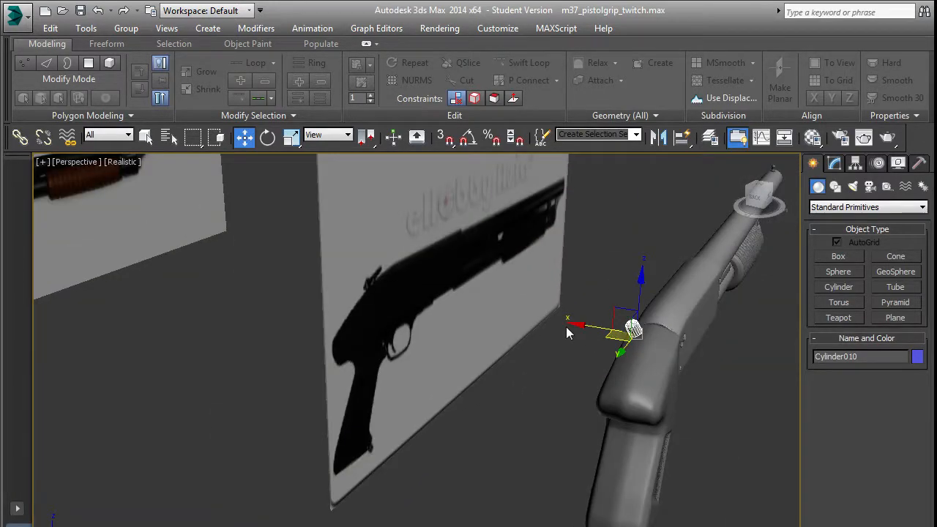
{"action": "middle_click_drag", "start_coordinate": [560, 318], "coordinate": [709, 358], "text": "alt"}
{"action": "key", "text": "l"}
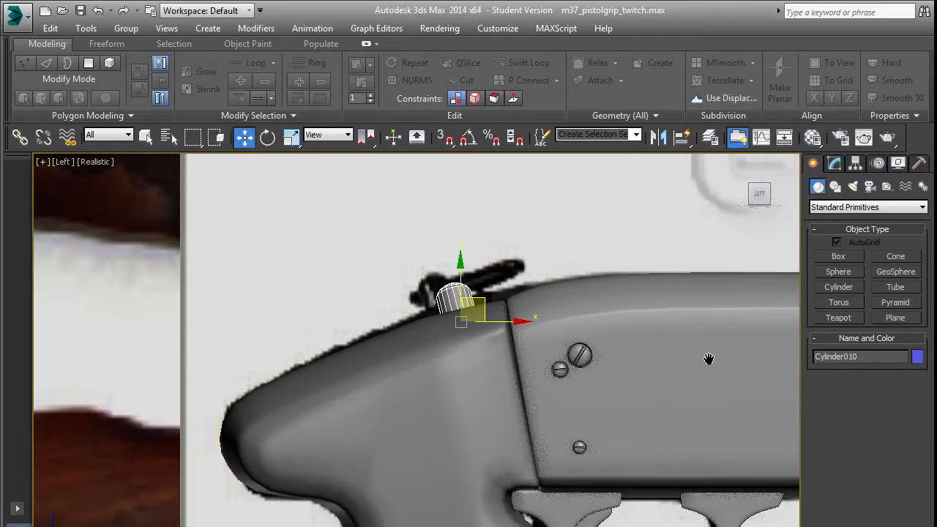
{"action": "scroll", "coordinate": [506, 317], "scroll_direction": "up", "scroll_amount": 4}
{"action": "middle_click_drag", "start_coordinate": [507, 316], "coordinate": [649, 343], "text": "alt"}
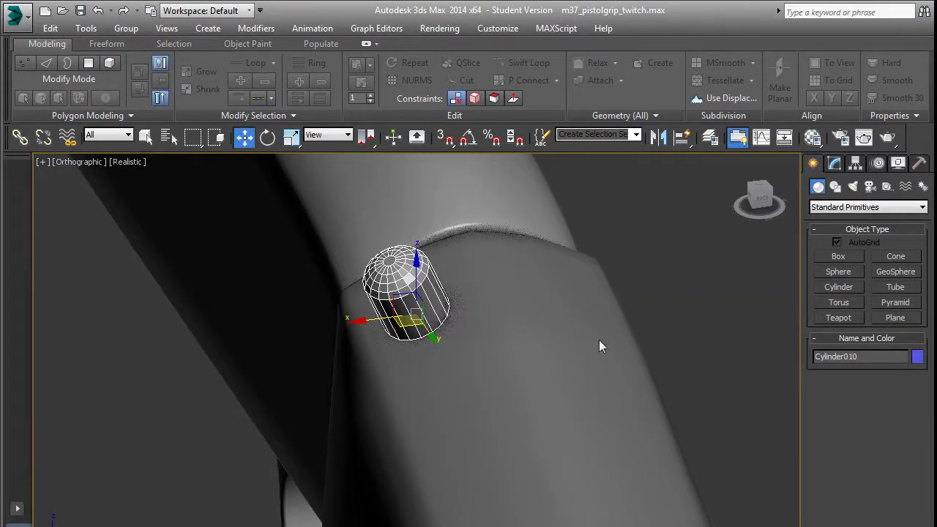
{"action": "key", "text": "p"}
{"action": "scroll", "coordinate": [530, 340], "scroll_direction": "up", "scroll_amount": 2}
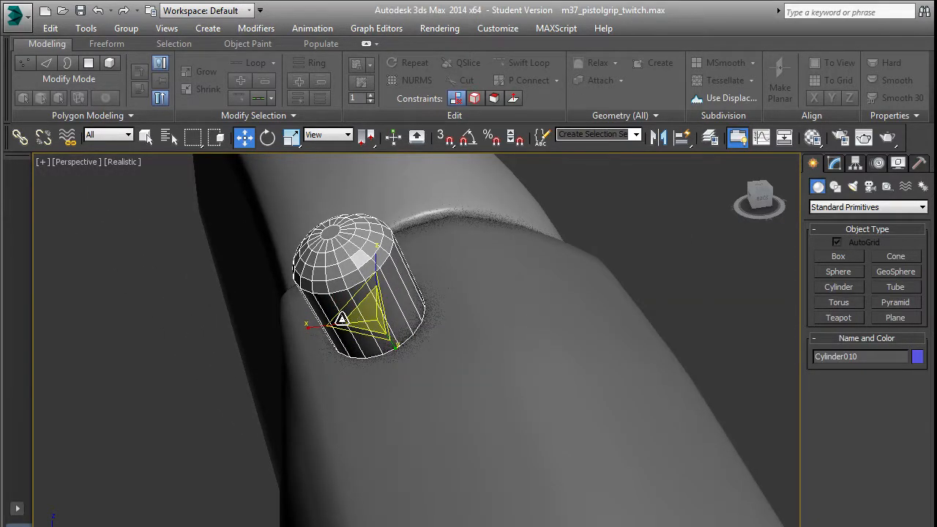
{"action": "key", "text": "r"}
{"action": "left_click_drag", "start_coordinate": [352, 320], "coordinate": [388, 414]}
{"action": "mouse_move", "coordinate": [384, 386]}
{"action": "left_mouse_down"}
{"action": "mouse_move", "coordinate": [388, 378]}
{"action": "mouse_move", "coordinate": [387, 388]}
{"action": "left_mouse_up"}
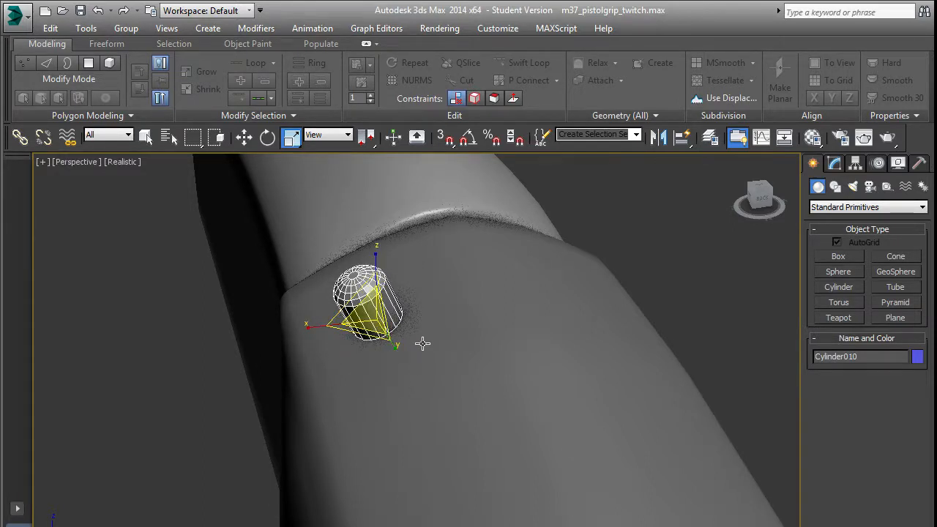
Step: Raise the domed cylinder in the left view and shift it back over the base of the lever in the reference image
{"action": "middle_click_drag", "start_coordinate": [423, 343], "coordinate": [323, 327], "text": "alt"}
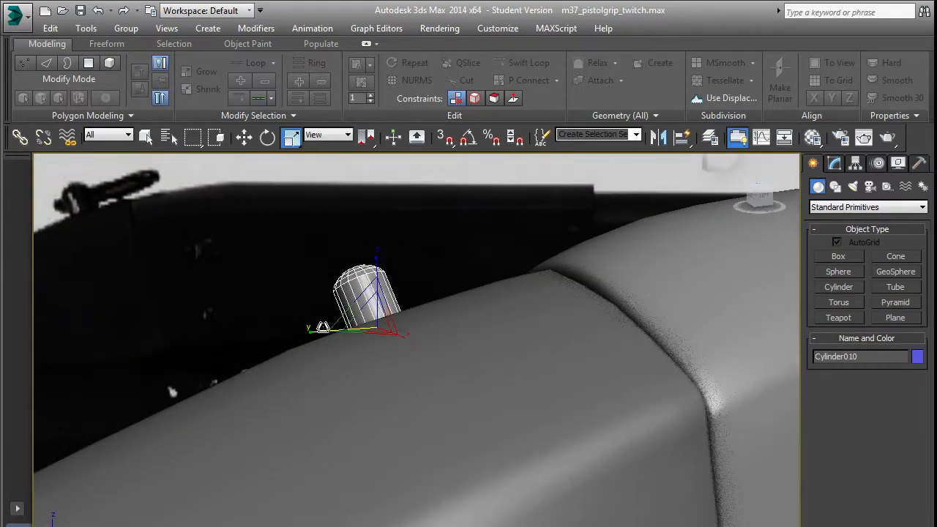
{"action": "key", "text": "l"}
{"action": "scroll", "coordinate": [457, 333], "scroll_direction": "up", "scroll_amount": 6}
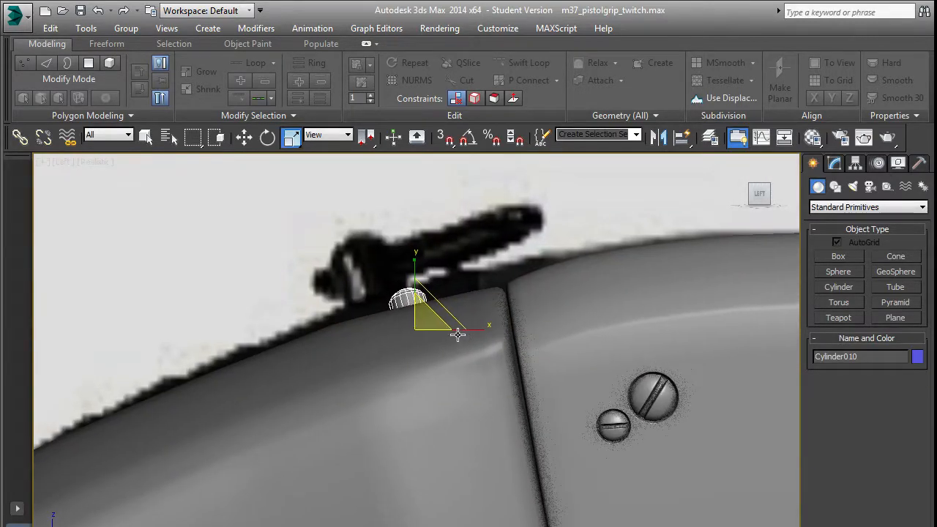
{"action": "key", "text": "w"}
{"action": "left_click", "coordinate": [411, 287]}
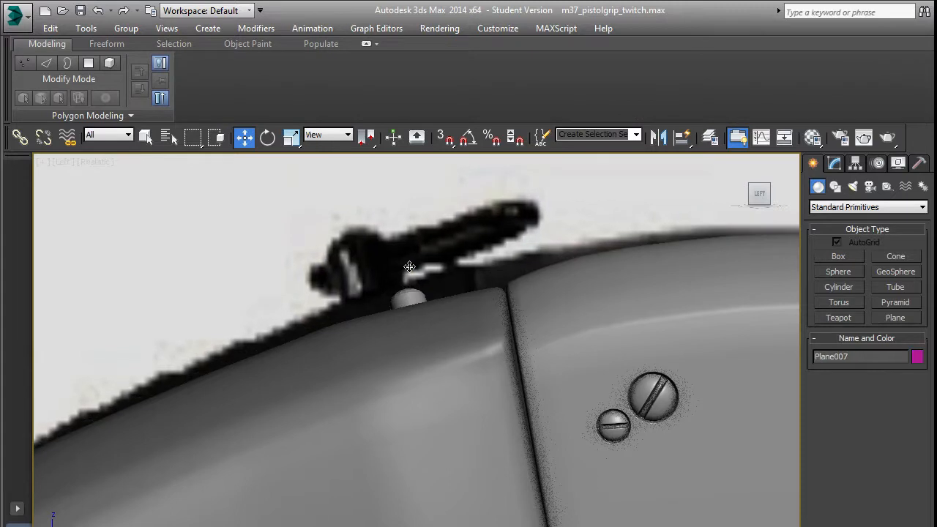
{"action": "left_click", "coordinate": [408, 298]}
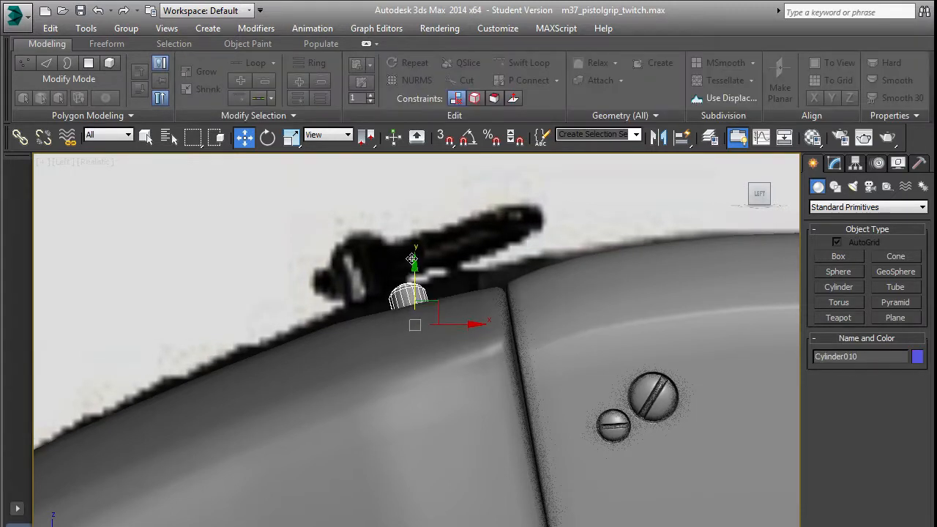
{"action": "left_click_drag", "start_coordinate": [402, 249], "coordinate": [396, 252]}
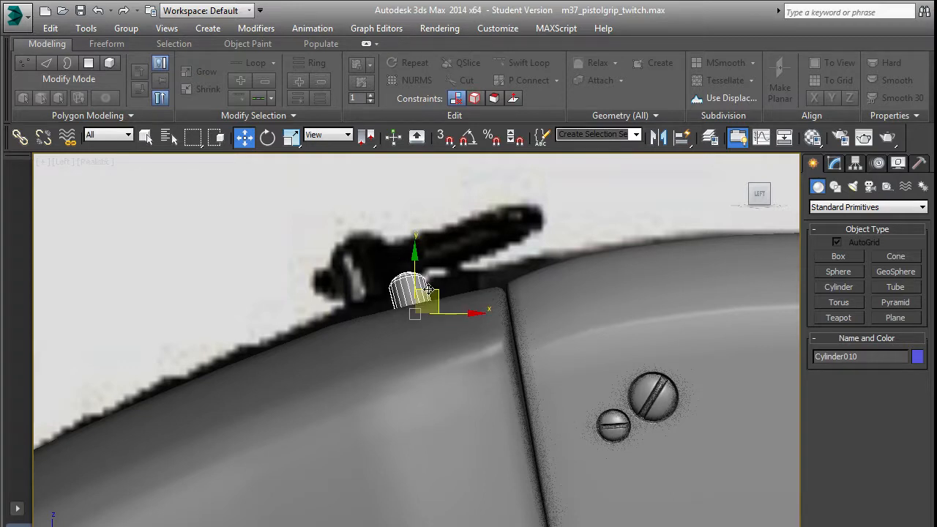
{"action": "left_click_drag", "start_coordinate": [428, 291], "coordinate": [415, 288]}
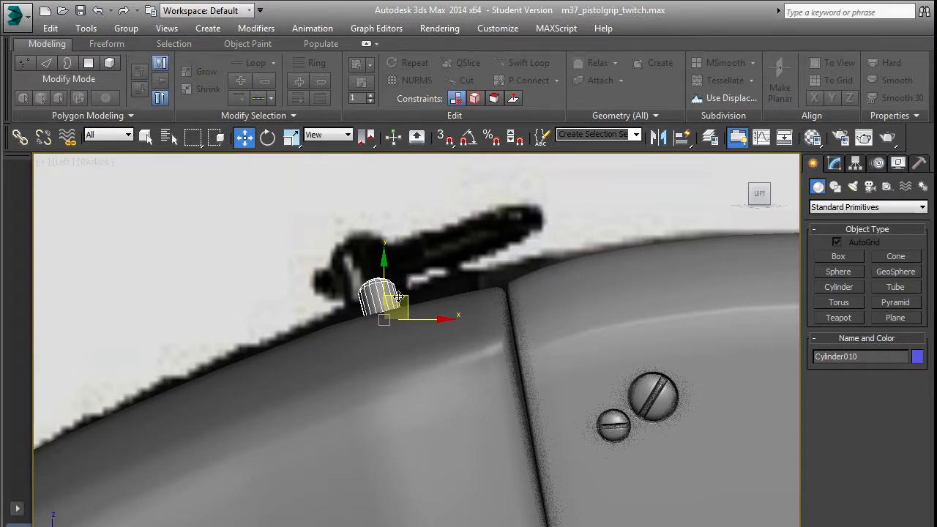
Step: Scale the domed cylinder up slightly in the perspective view
{"action": "key", "text": "p"}
{"action": "middle_click_drag", "start_coordinate": [481, 313], "coordinate": [544, 374]}
{"action": "scroll", "coordinate": [504, 313], "scroll_direction": "down", "scroll_amount": 4}
{"action": "left_click_drag", "start_coordinate": [437, 294], "coordinate": [428, 282]}
{"action": "middle_click_drag", "start_coordinate": [483, 309], "coordinate": [440, 408], "text": "alt"}
{"action": "scroll", "coordinate": [514, 434], "scroll_direction": "up", "scroll_amount": 1}
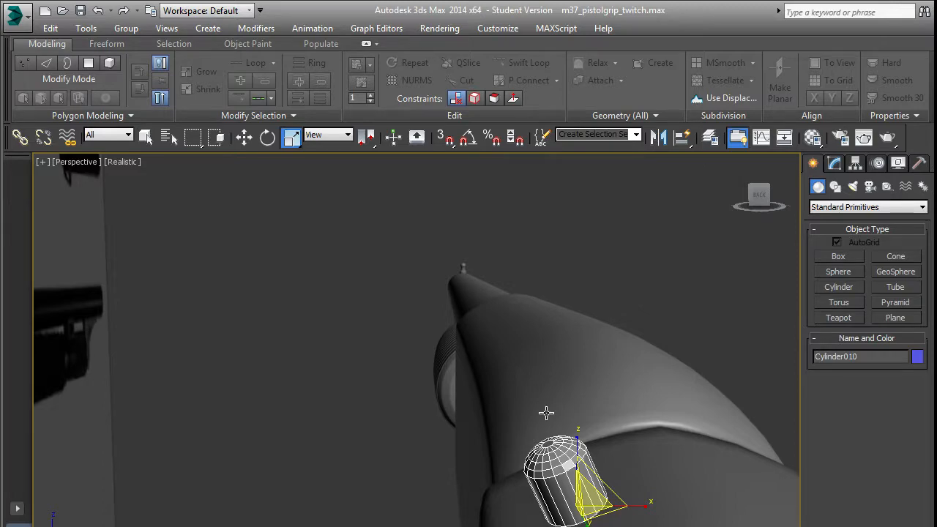
Step: Examine the safety lever in the reference photo and compare the domed cylinder with it in the left view
{"action": "scroll", "coordinate": [561, 435], "scroll_direction": "down", "scroll_amount": 3}
{"action": "scroll", "coordinate": [584, 439], "scroll_direction": "up", "scroll_amount": 2}
{"action": "middle_click_drag", "start_coordinate": [579, 450], "coordinate": [641, 450], "text": "alt"}
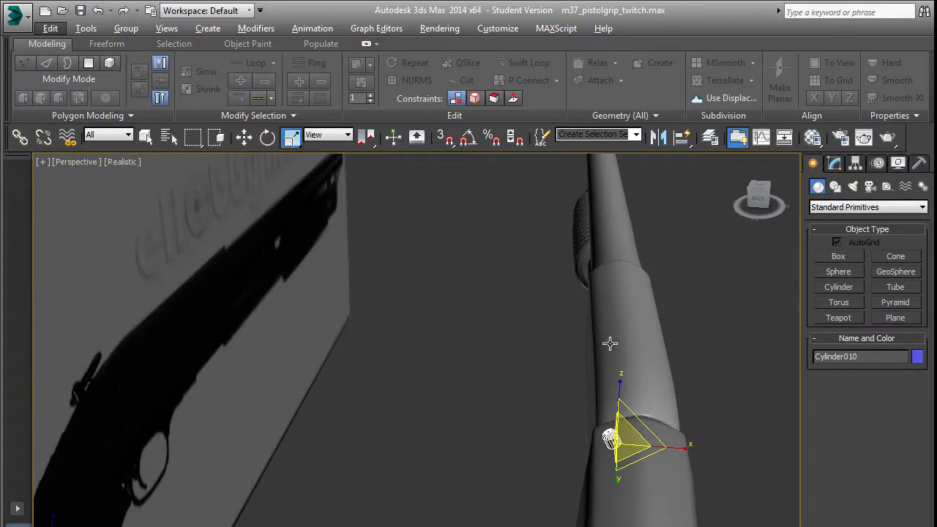
{"action": "middle_click_drag", "start_coordinate": [229, 370], "coordinate": [149, 370], "text": "alt"}
{"action": "key", "text": "alt+Tab"}
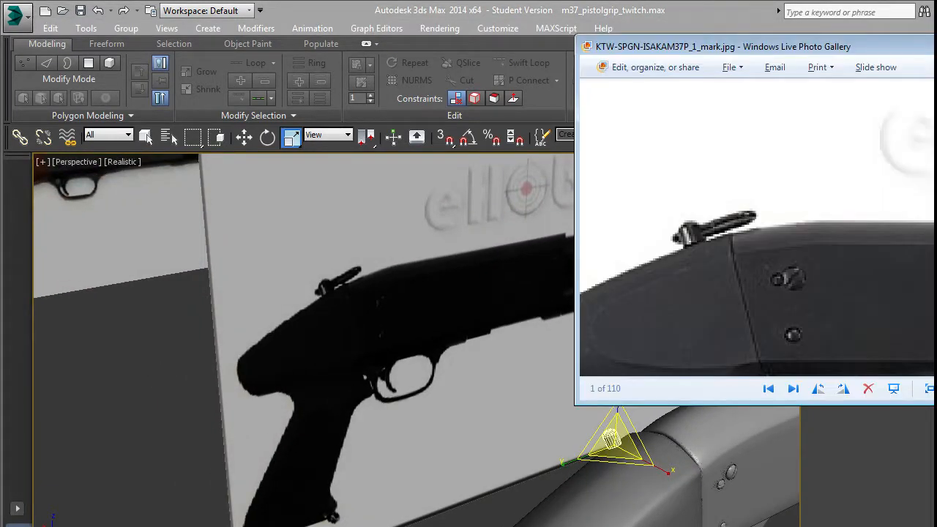
{"action": "key", "text": "alt+Tab"}
{"action": "key", "text": "l"}
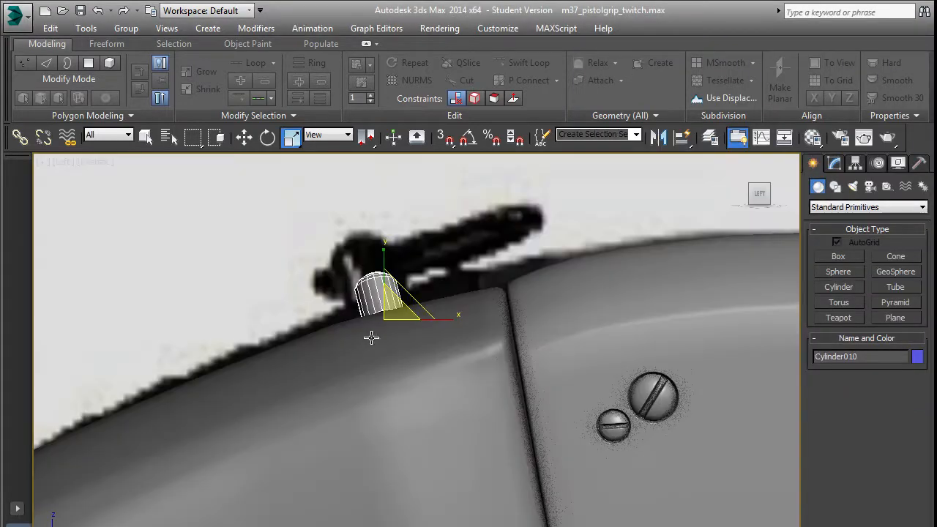
{"action": "scroll", "coordinate": [477, 352], "scroll_direction": "down", "scroll_amount": 4}
{"action": "middle_click_drag", "start_coordinate": [432, 371], "coordinate": [458, 379]}
{"action": "scroll", "coordinate": [512, 378], "scroll_direction": "down", "scroll_amount": 4}
{"action": "middle_click_drag", "start_coordinate": [583, 379], "coordinate": [234, 391]}
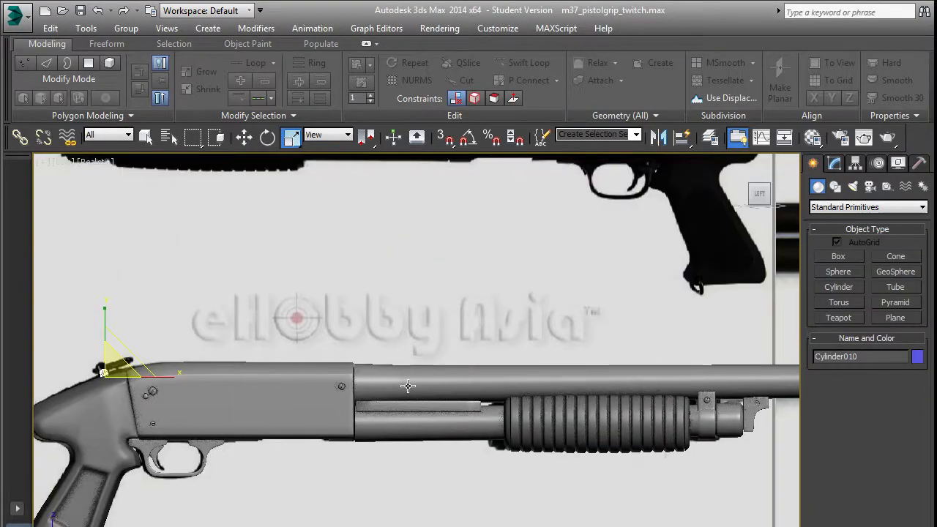
Step: Show the grid in the left view and switch object creation to splines, with empty space beside the reference images in view
{"action": "key", "text": "g"}
{"action": "scroll", "coordinate": [409, 386], "scroll_direction": "down", "scroll_amount": 8}
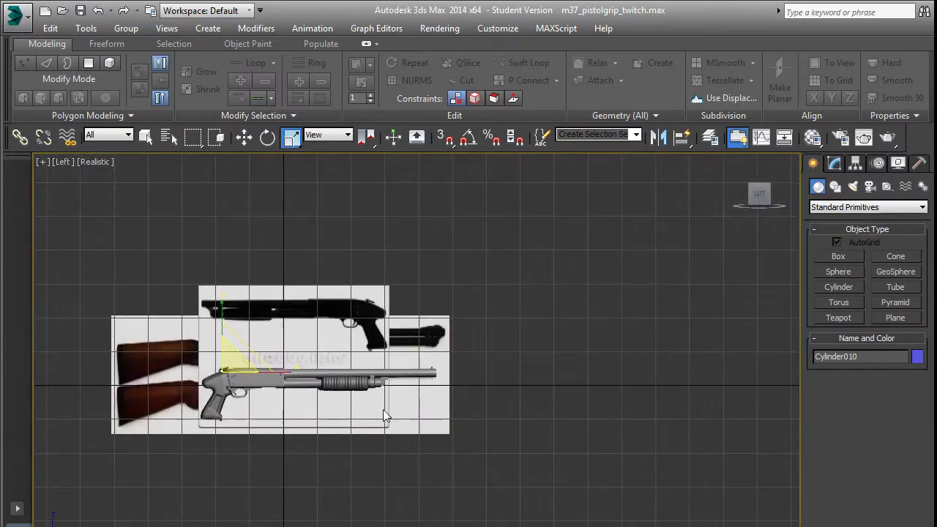
{"action": "middle_click_drag", "start_coordinate": [383, 409], "coordinate": [451, 396]}
{"action": "scroll", "coordinate": [447, 391], "scroll_direction": "up", "scroll_amount": 5}
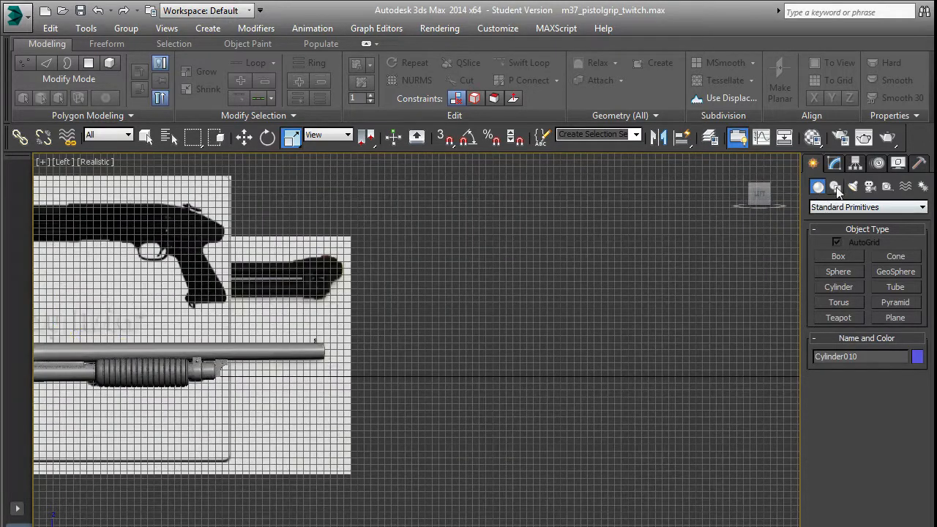
{"action": "left_click", "coordinate": [835, 187]}
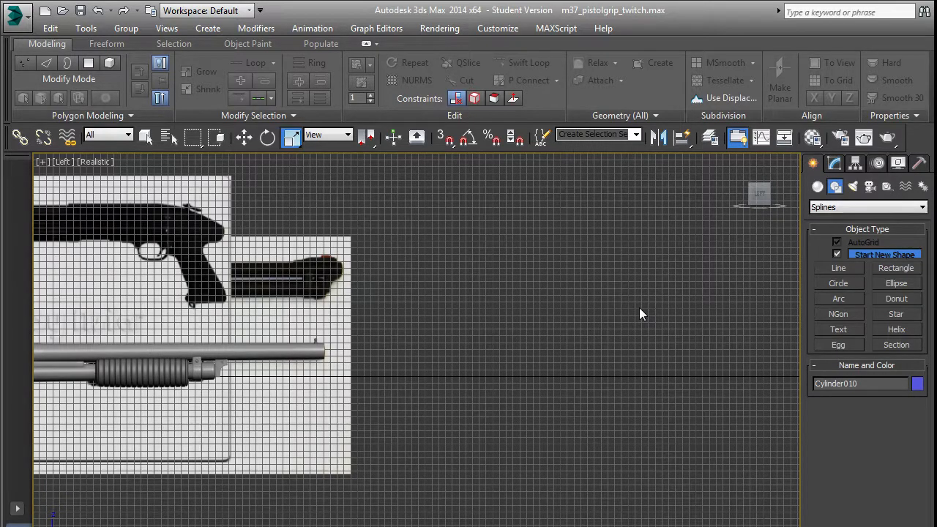
{"action": "scroll", "coordinate": [513, 345], "scroll_direction": "down", "scroll_amount": 3}
{"action": "scroll", "coordinate": [545, 360], "scroll_direction": "up", "scroll_amount": 3}
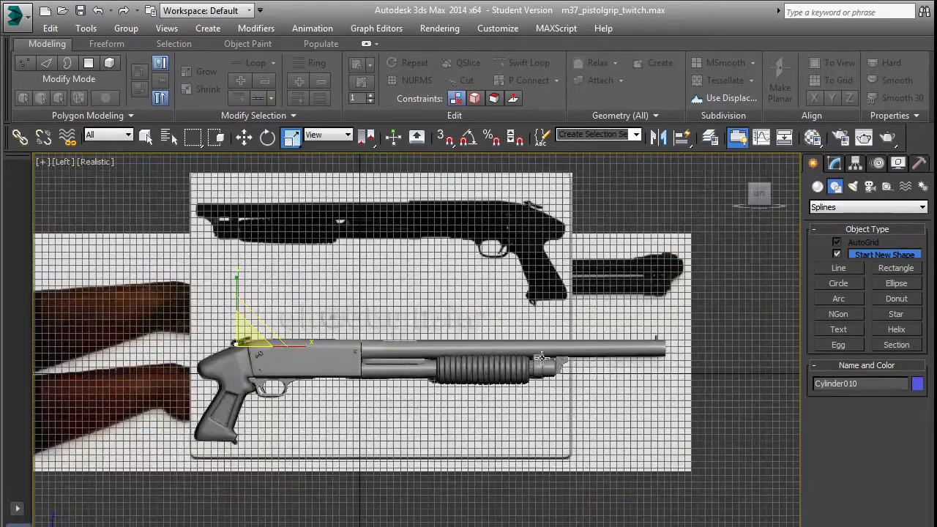
{"action": "scroll", "coordinate": [436, 352], "scroll_direction": "up", "scroll_amount": 1}
{"action": "scroll", "coordinate": [286, 391], "scroll_direction": "up", "scroll_amount": 1}
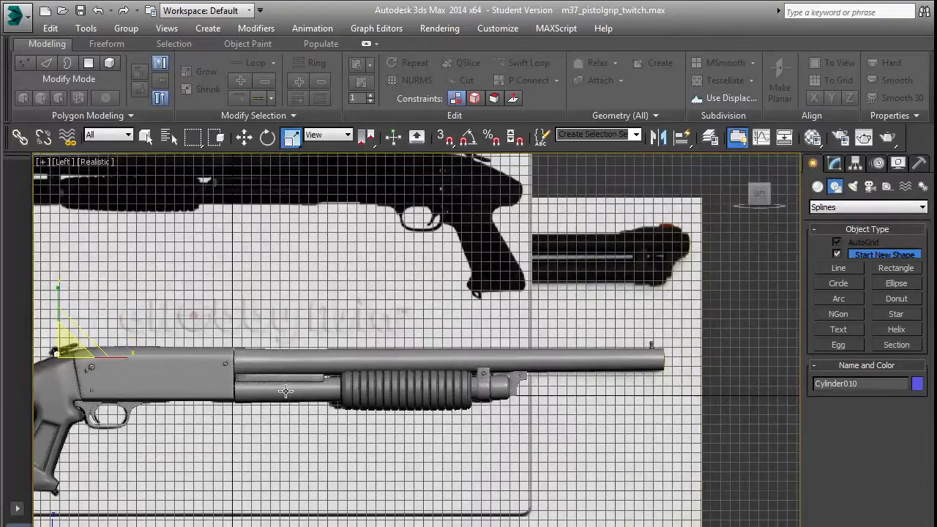
{"action": "middle_click_drag", "start_coordinate": [287, 391], "coordinate": [98, 404]}
Step: Draw an open, three-sided U-shaped line about 8 by 6 grid squares in the empty area beside the reference images, with its opening facing +X
{"action": "left_click", "coordinate": [850, 269]}
{"action": "middle_click_drag", "start_coordinate": [609, 391], "coordinate": [440, 415]}
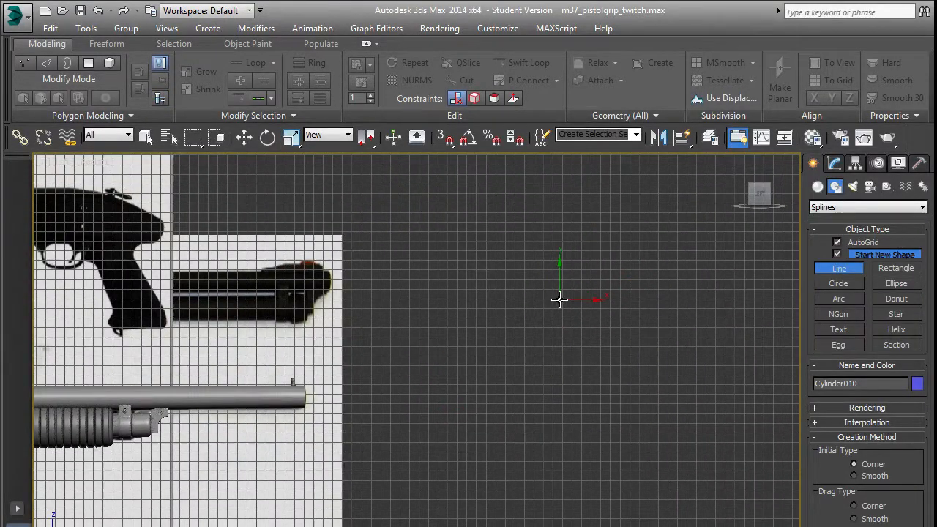
{"action": "scroll", "coordinate": [560, 296], "scroll_direction": "up", "scroll_amount": 2}
{"action": "left_click", "coordinate": [565, 280]}
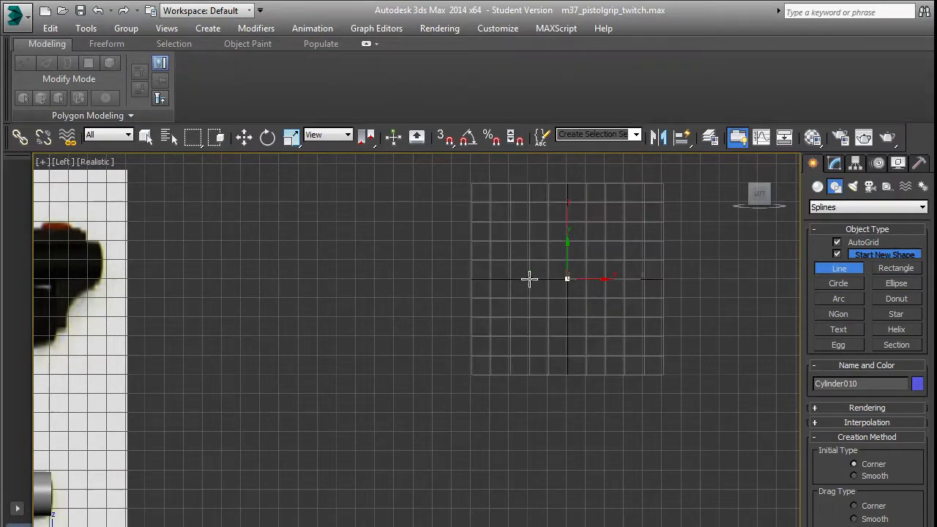
{"action": "left_click", "coordinate": [414, 279]}
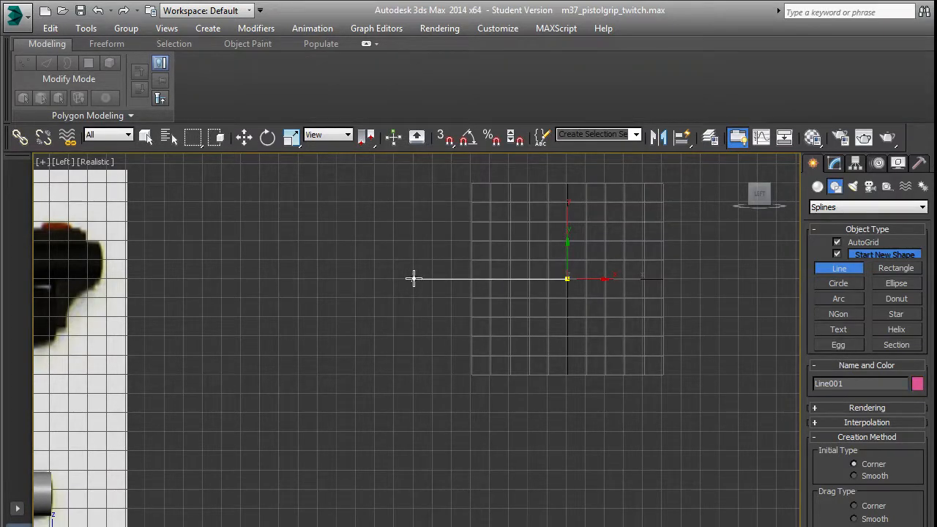
{"action": "left_click", "coordinate": [414, 375]}
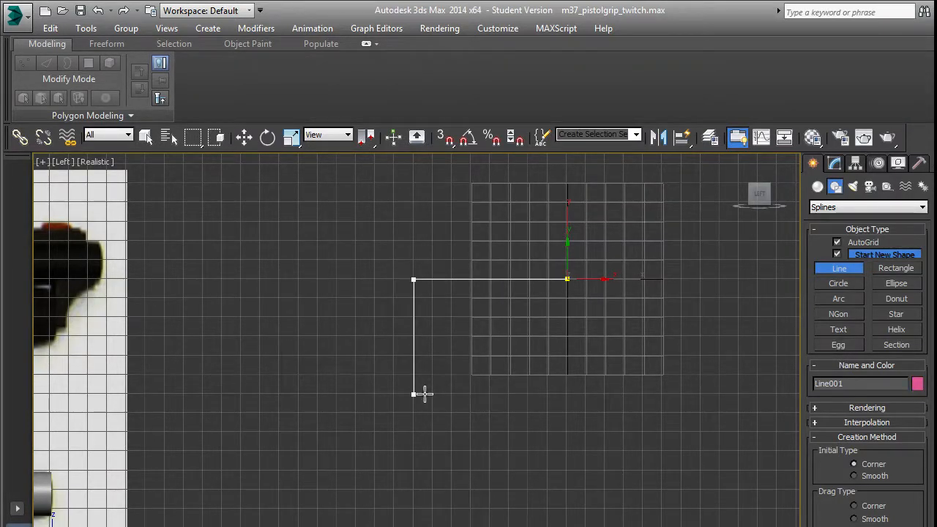
{"action": "left_click", "coordinate": [414, 394]}
{"action": "left_click", "coordinate": [565, 394]}
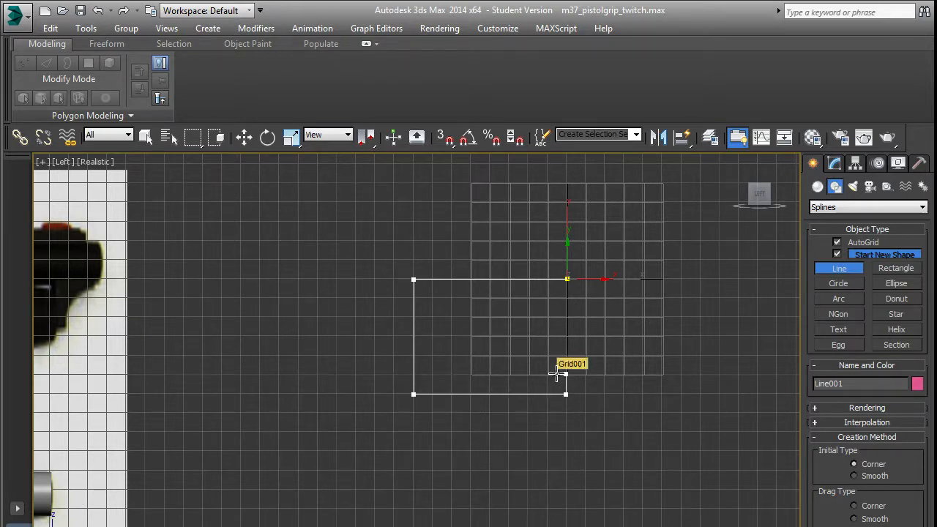
{"action": "right_click", "coordinate": [596, 401]}
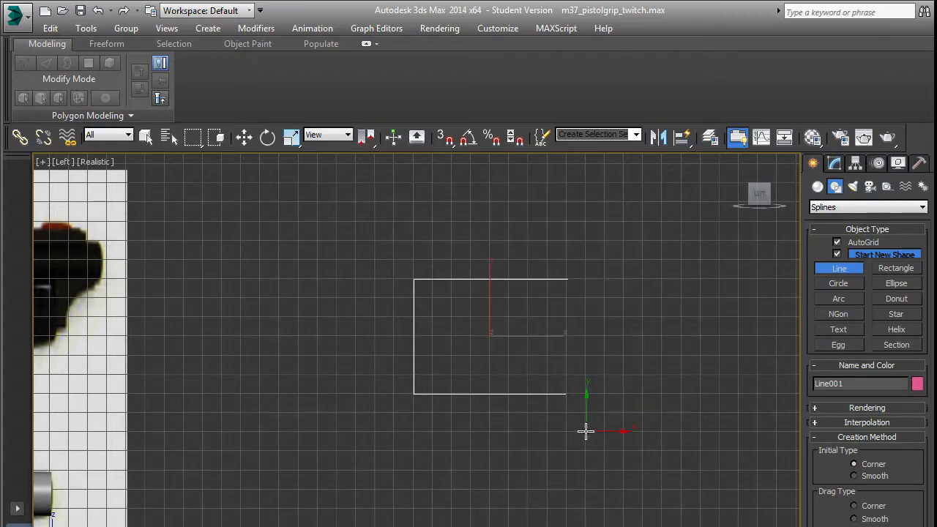
{"action": "right_click", "coordinate": [586, 368]}
Step: Examine the safety lever in the reference photo and compare the U-shaped line with it in the left view
{"action": "scroll", "coordinate": [525, 359], "scroll_direction": "down", "scroll_amount": 5}
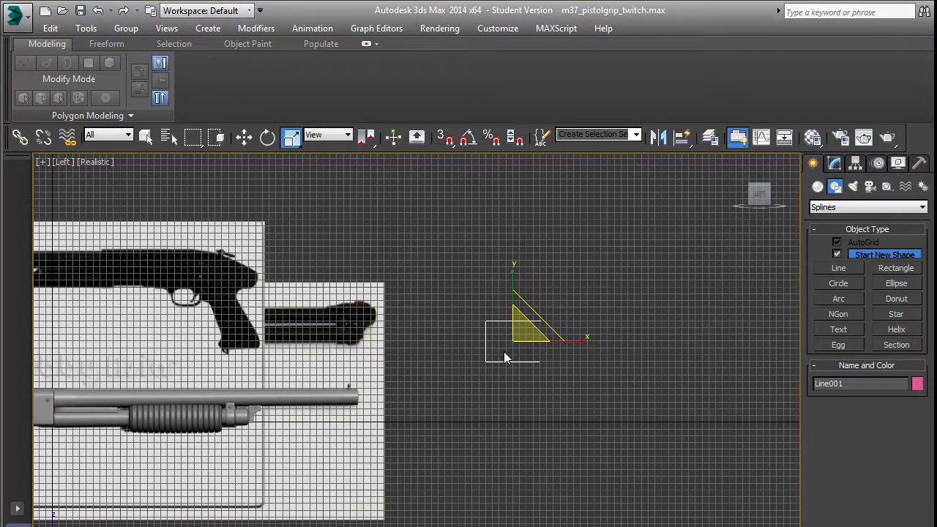
{"action": "scroll", "coordinate": [291, 311], "scroll_direction": "up", "scroll_amount": 3}
{"action": "middle_click_drag", "start_coordinate": [462, 353], "coordinate": [306, 362]}
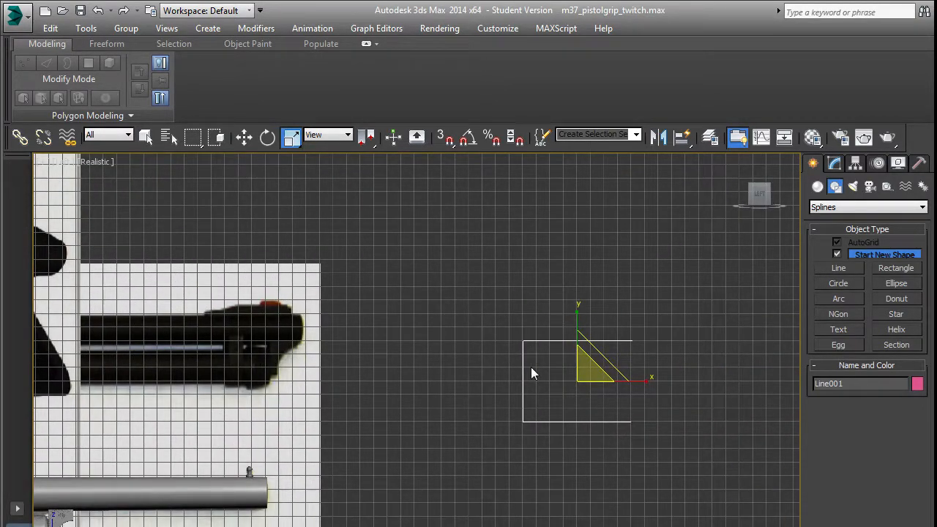
{"action": "scroll", "coordinate": [531, 368], "scroll_direction": "down", "scroll_amount": 2}
{"action": "scroll", "coordinate": [536, 377], "scroll_direction": "up", "scroll_amount": 4}
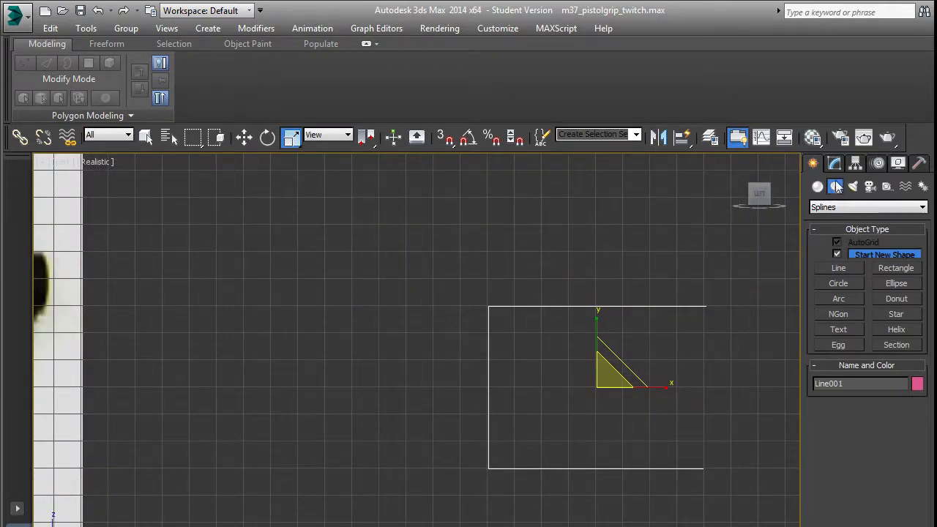
{"action": "scroll", "coordinate": [259, 370], "scroll_direction": "down", "scroll_amount": 4}
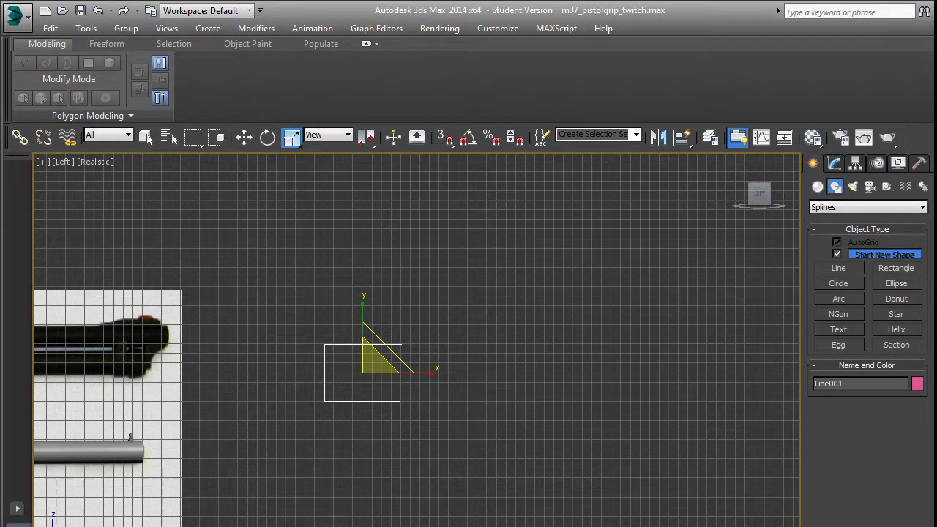
{"action": "key", "text": "alt+Tab"}
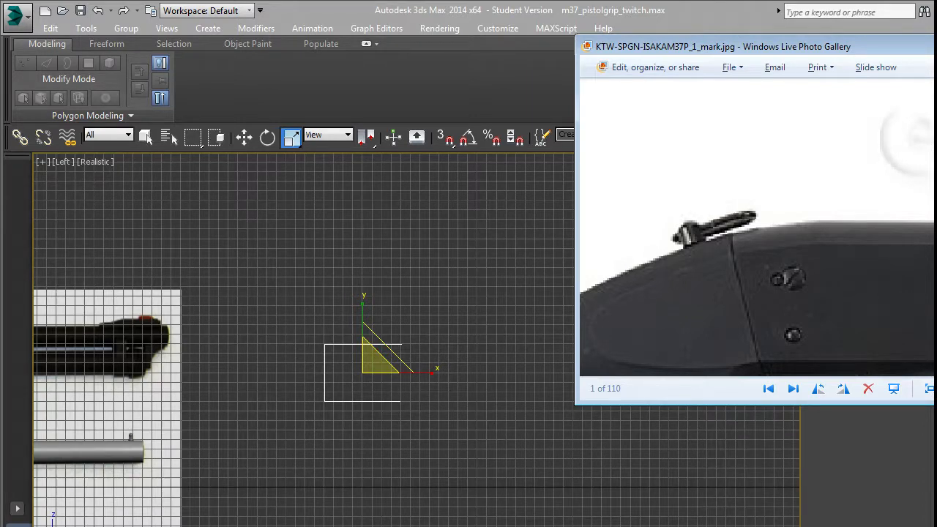
{"action": "scroll", "coordinate": [404, 352], "scroll_direction": "up", "scroll_amount": 2}
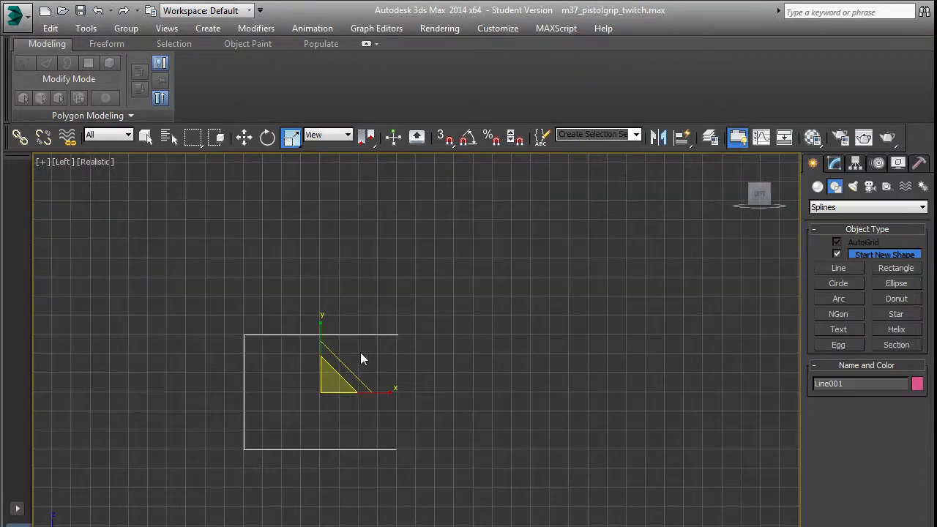
{"action": "scroll", "coordinate": [360, 352], "scroll_direction": "up", "scroll_amount": 2}
{"action": "key", "text": "w"}
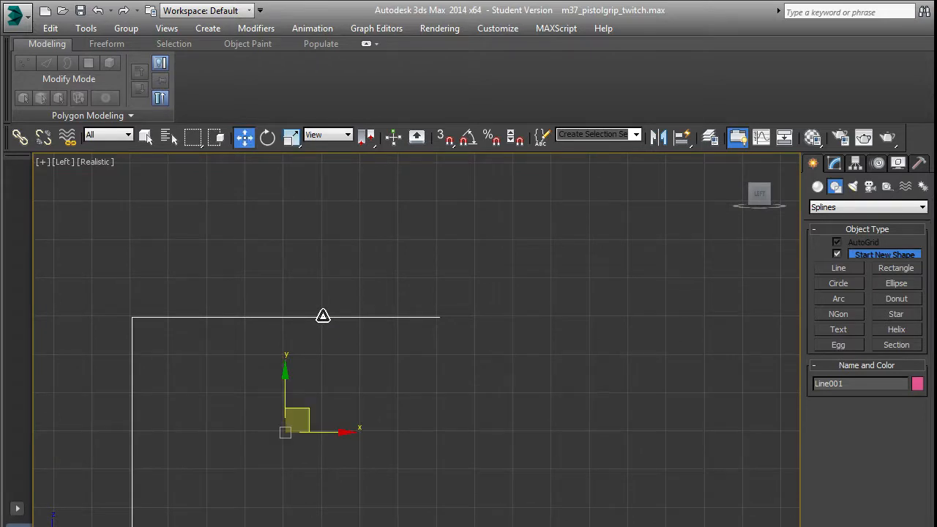
{"action": "scroll", "coordinate": [324, 316], "scroll_direction": "down", "scroll_amount": 2}
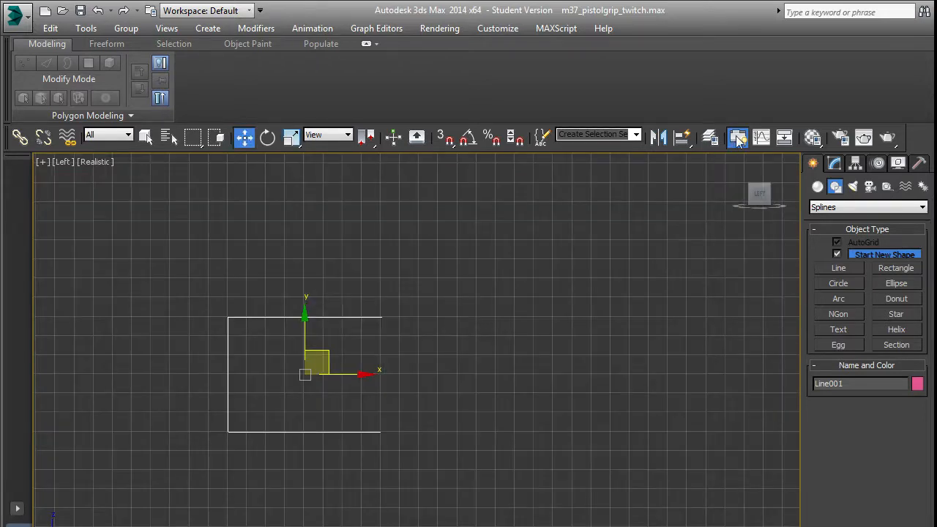
Step: Enable the U-shaped line in the renderer and viewport and set its radial thickness to about 10.67
{"action": "left_click", "coordinate": [835, 163]}
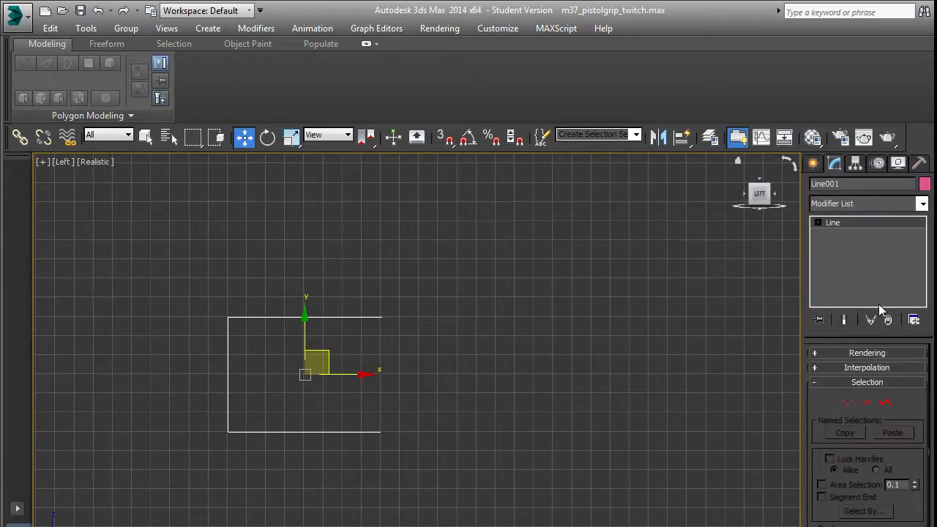
{"action": "left_click", "coordinate": [839, 354]}
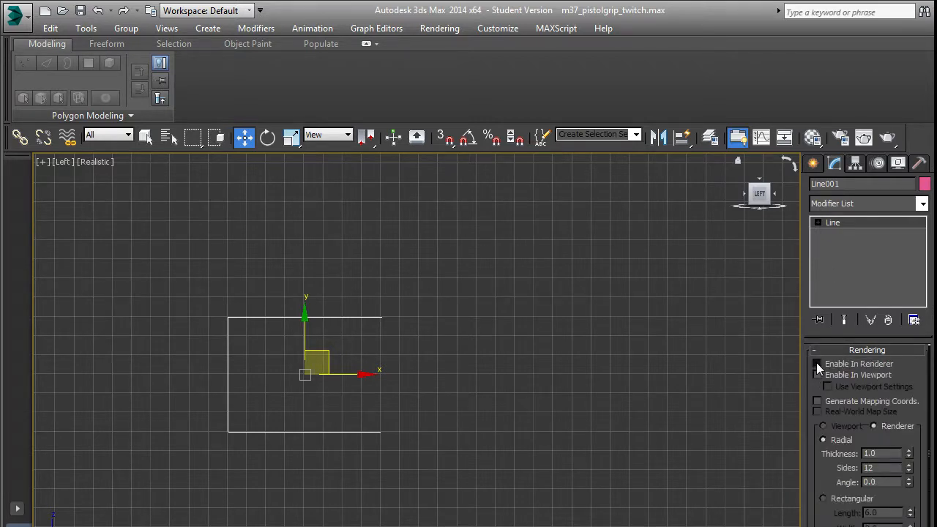
{"action": "left_click", "coordinate": [817, 364]}
{"action": "left_click", "coordinate": [817, 374]}
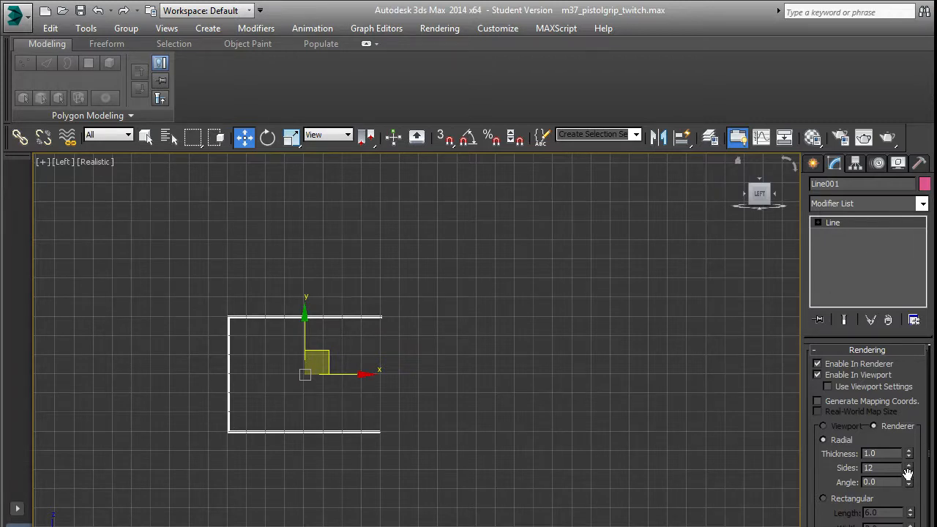
{"action": "left_click_drag", "start_coordinate": [910, 458], "coordinate": [874, 54]}
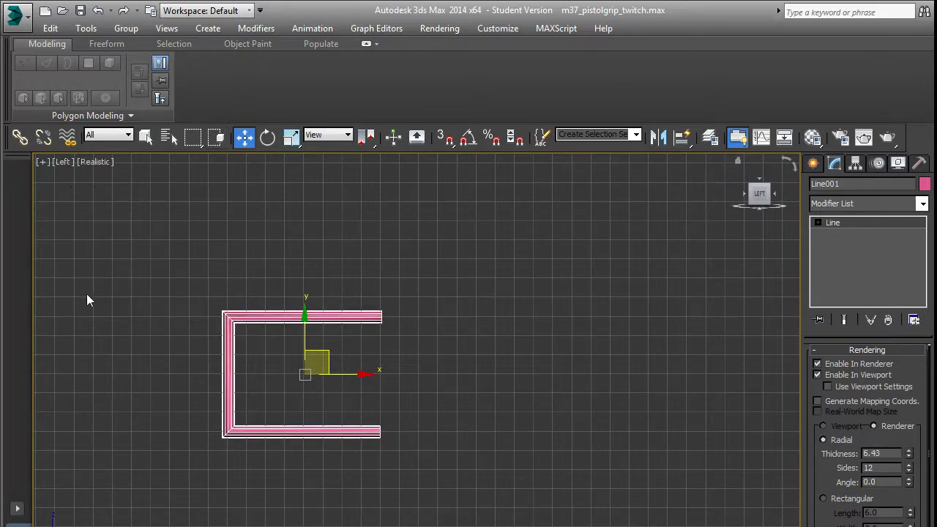
{"action": "scroll", "coordinate": [305, 357], "scroll_direction": "up", "scroll_amount": 6}
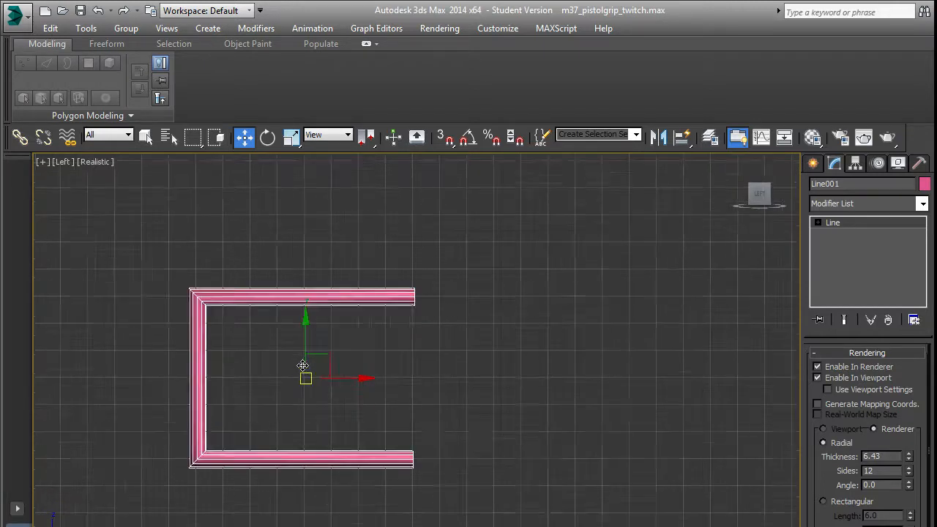
{"action": "scroll", "coordinate": [311, 362], "scroll_direction": "down", "scroll_amount": 4}
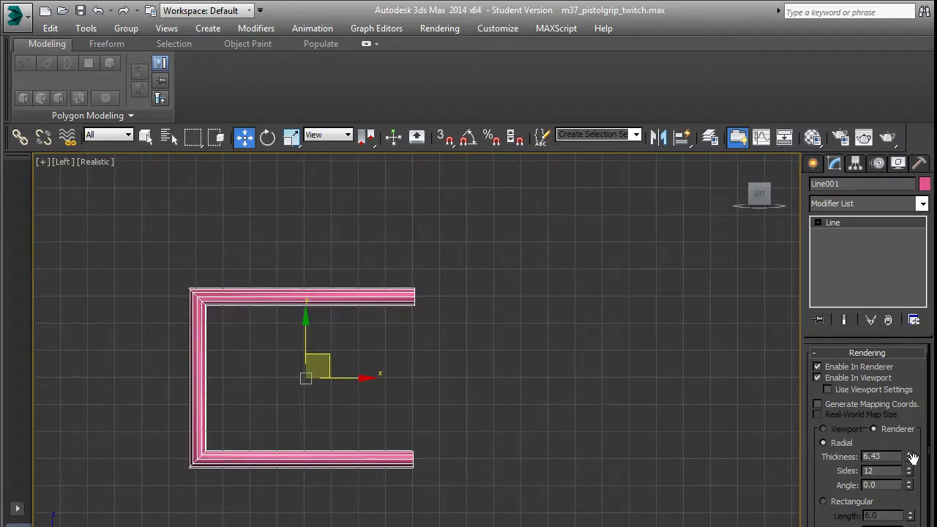
{"action": "left_click_drag", "start_coordinate": [910, 456], "coordinate": [910, 414]}
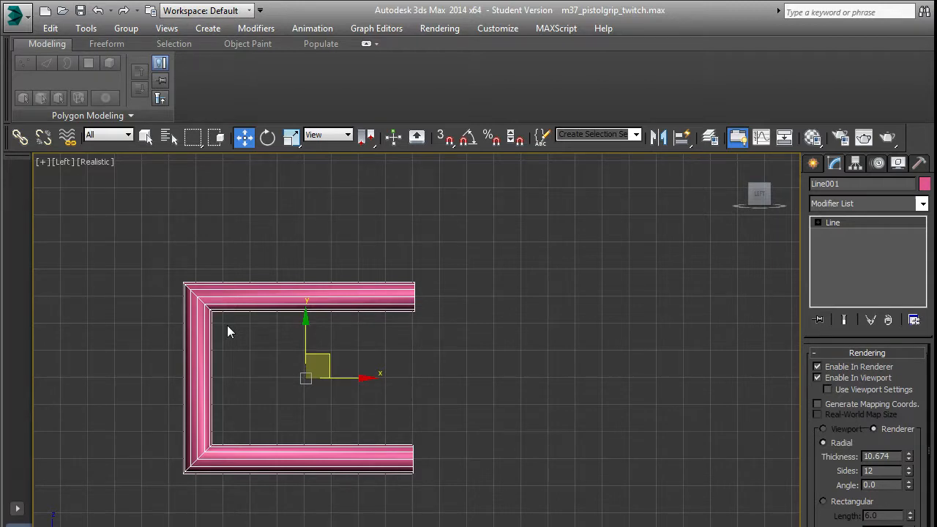
{"action": "key", "text": "1"}
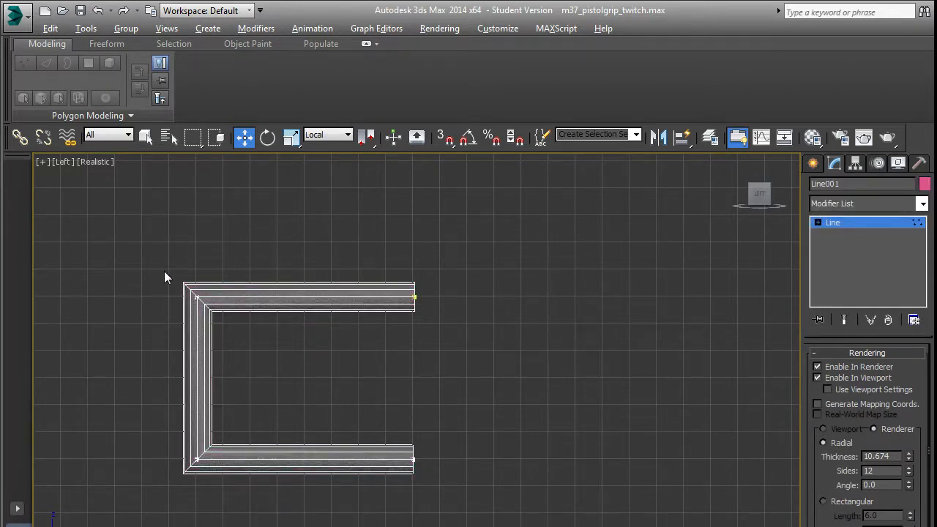
{"action": "left_click_drag", "start_coordinate": [226, 319], "coordinate": [227, 321]}
{"action": "left_click_drag", "start_coordinate": [171, 421], "coordinate": [241, 486]}
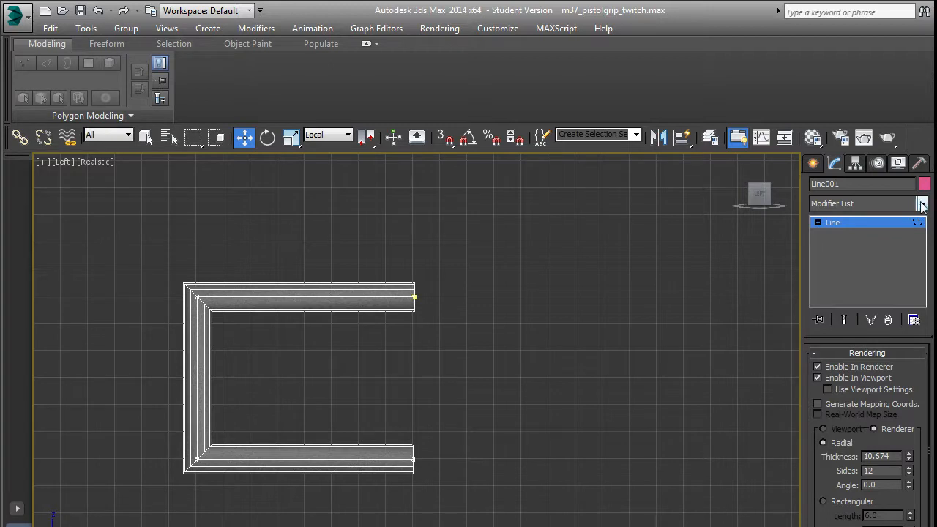
{"action": "left_click", "coordinate": [903, 224]}
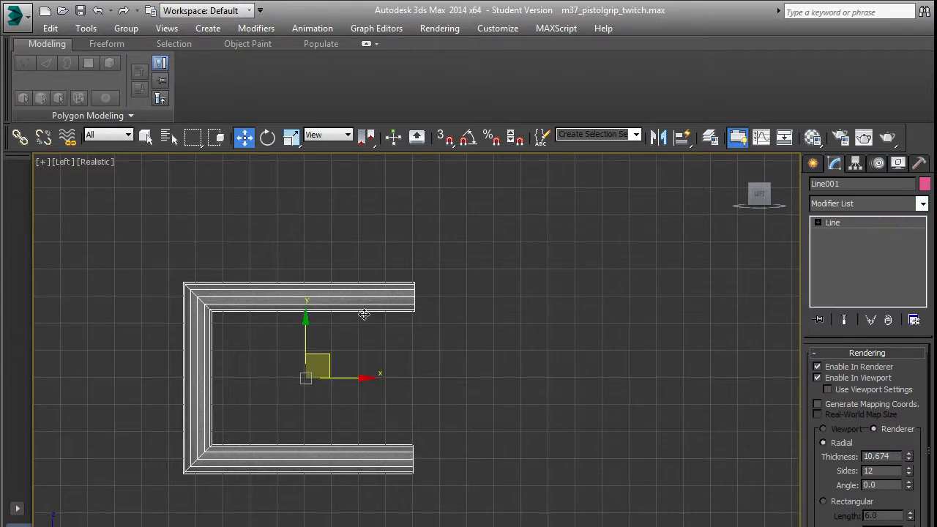
Step: Duplicate the U-shaped line along X as one independent copy beside it, and select the original again
{"action": "left_click_drag", "start_coordinate": [374, 383], "coordinate": [668, 378], "text": "shift"}
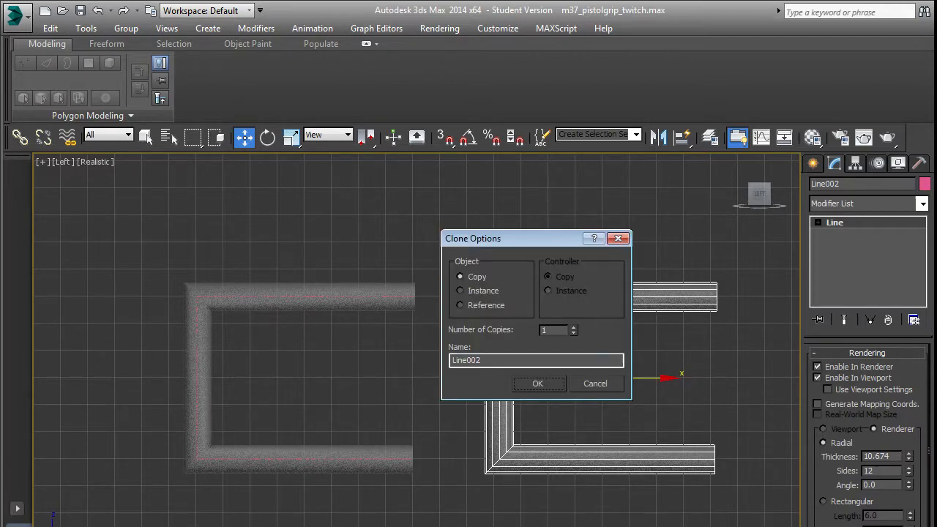
{"action": "left_click", "coordinate": [539, 383]}
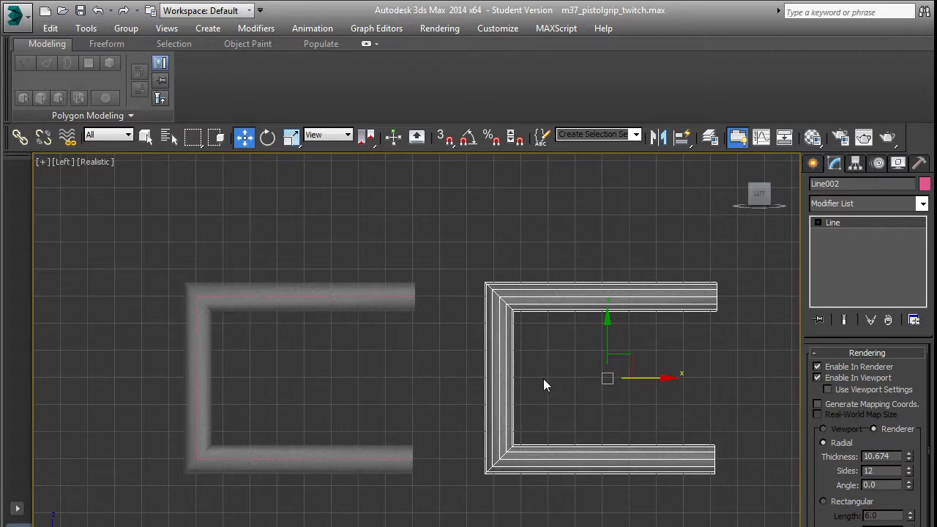
{"action": "left_click", "coordinate": [271, 301]}
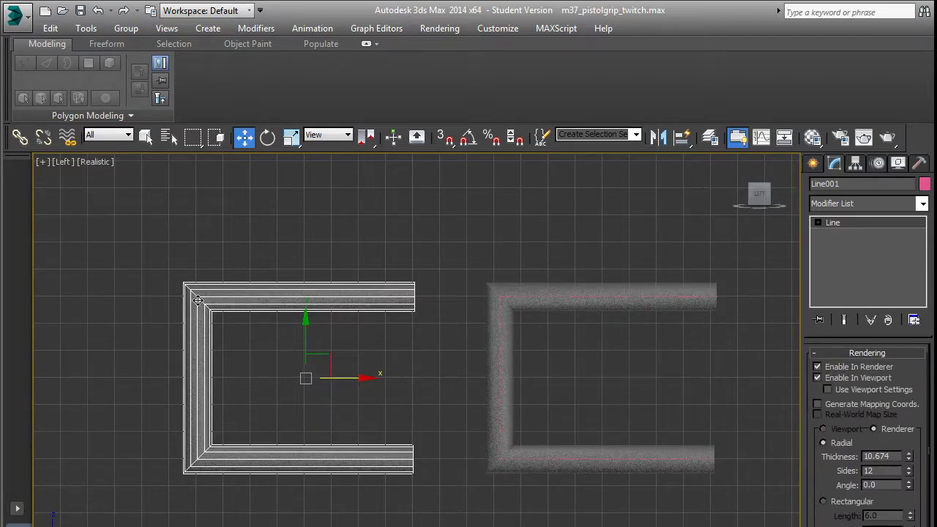
Step: Deselect the original U-shaped line and examine its upper mitred corner up close
{"action": "scroll", "coordinate": [198, 300], "scroll_direction": "up", "scroll_amount": 8}
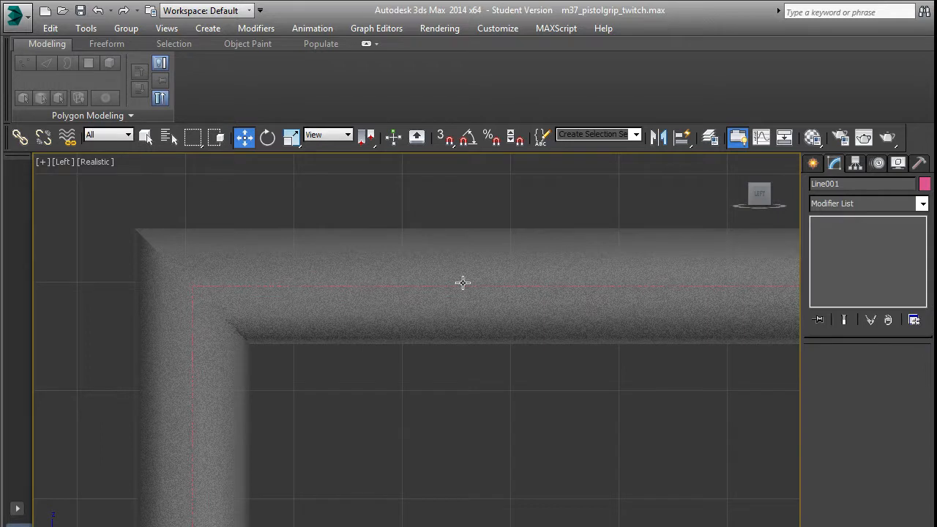
{"action": "left_click", "coordinate": [462, 283]}
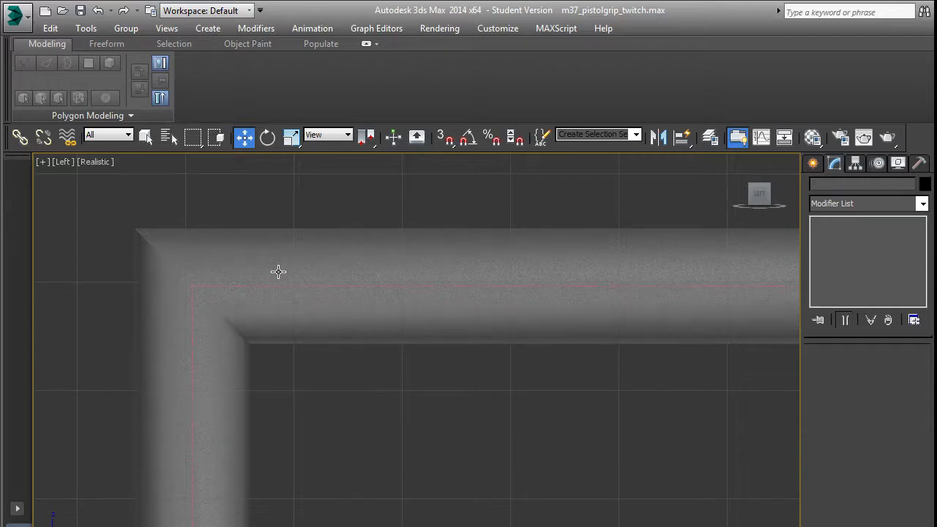
{"action": "scroll", "coordinate": [234, 272], "scroll_direction": "down", "scroll_amount": 4}
{"action": "scroll", "coordinate": [232, 283], "scroll_direction": "up", "scroll_amount": 3}
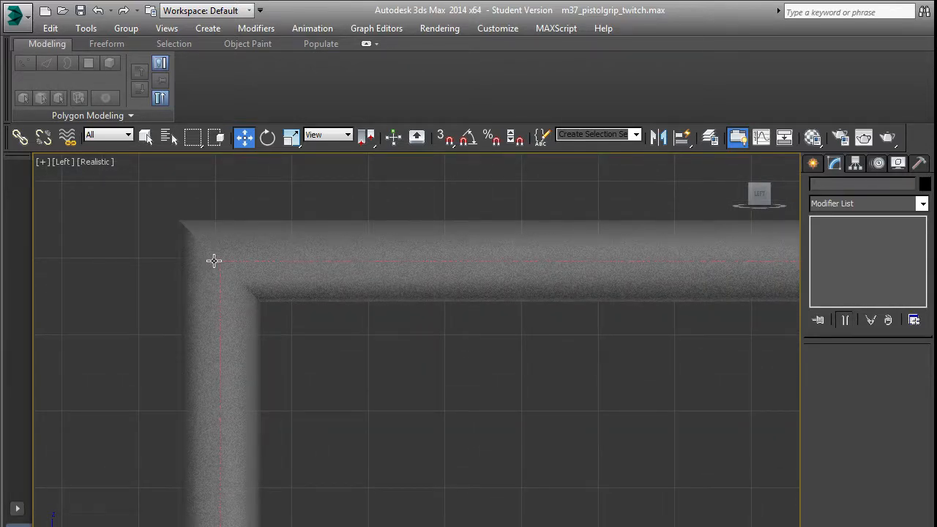
Step: Select the original U-shaped line and add an Edit Spline modifier to it
{"action": "scroll", "coordinate": [232, 382], "scroll_direction": "down", "scroll_amount": 3}
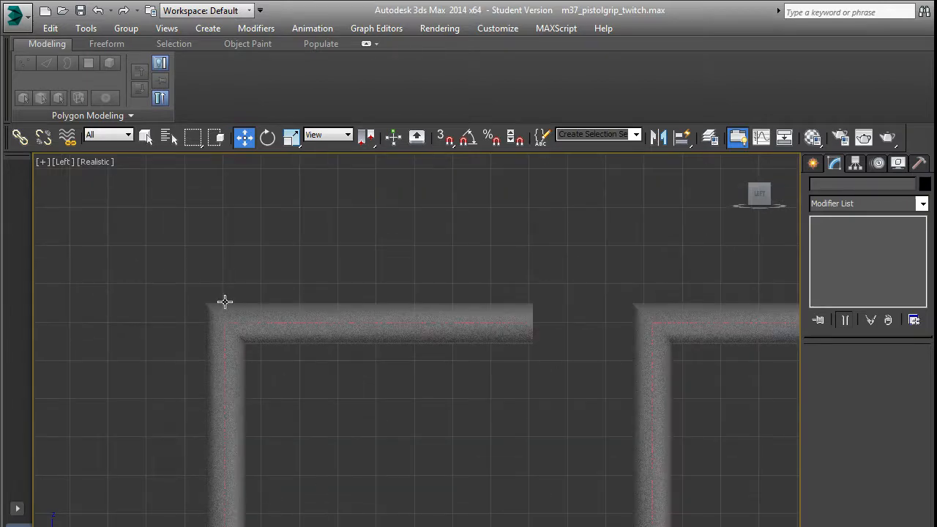
{"action": "scroll", "coordinate": [268, 342], "scroll_direction": "up", "scroll_amount": 3}
{"action": "left_click", "coordinate": [251, 303]}
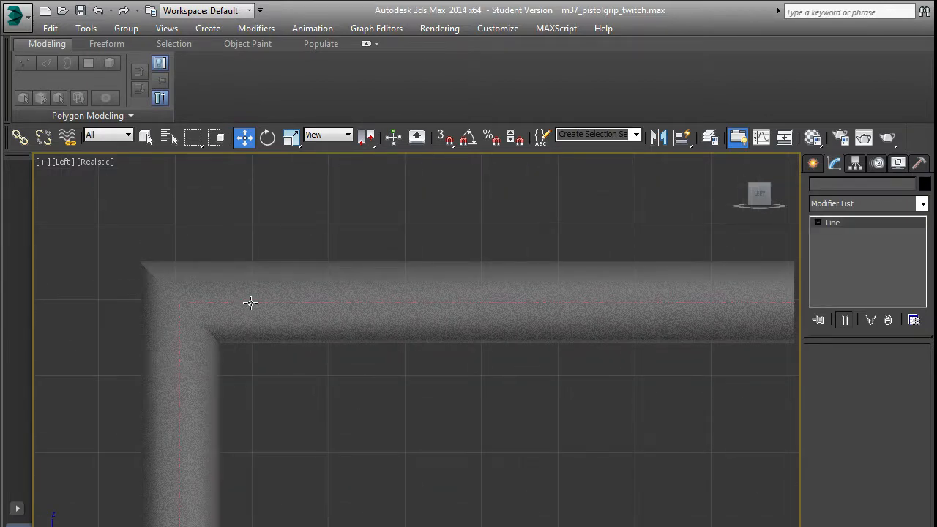
{"action": "left_click", "coordinate": [864, 203]}
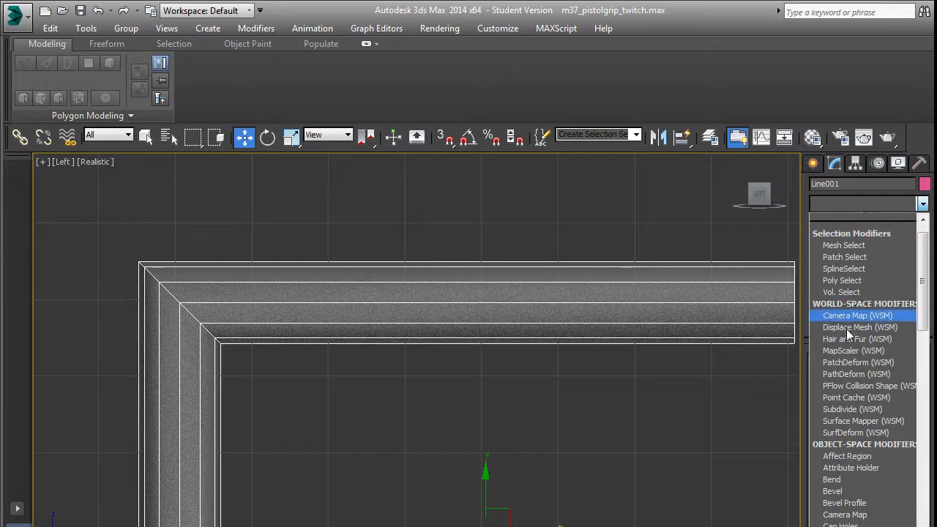
{"action": "key", "text": "e"}
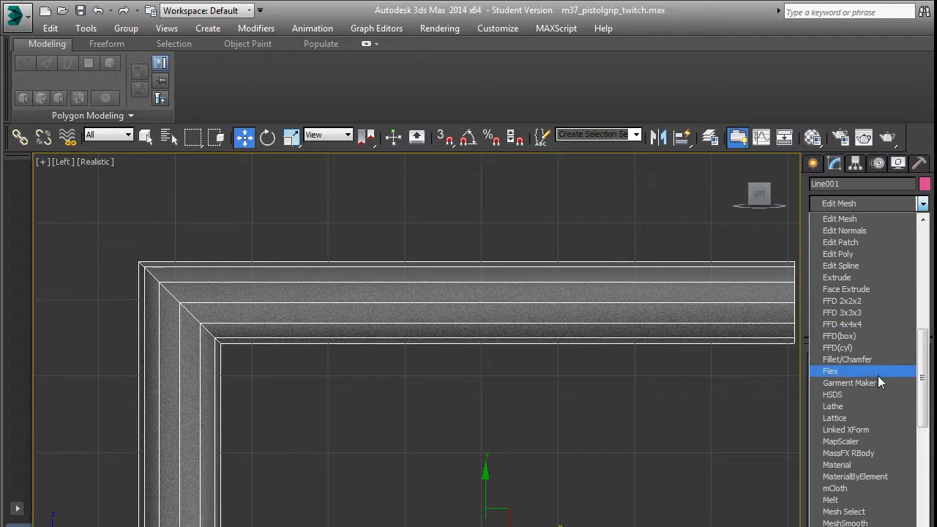
{"action": "left_click", "coordinate": [875, 265]}
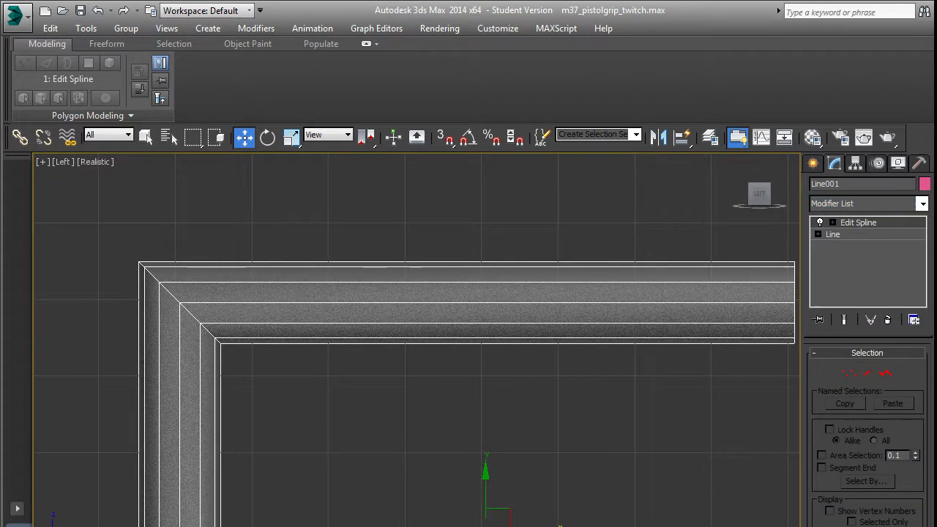
Step: Select the upper and lower corner vertices of the U-shaped line and chamfer both corners
{"action": "left_click", "coordinate": [847, 374]}
{"action": "left_click_drag", "start_coordinate": [130, 255], "coordinate": [267, 395]}
{"action": "scroll", "coordinate": [421, 396], "scroll_direction": "down", "scroll_amount": 3}
{"action": "middle_click_drag", "start_coordinate": [421, 396], "coordinate": [435, 315]}
{"action": "middle_click_drag", "start_coordinate": [318, 477], "coordinate": [360, 377]}
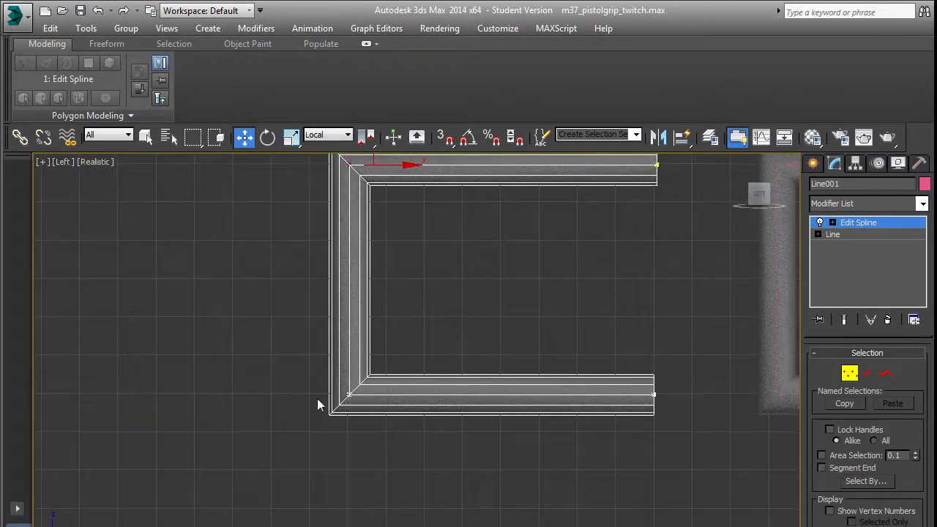
{"action": "middle_click_drag", "start_coordinate": [407, 321], "coordinate": [377, 352]}
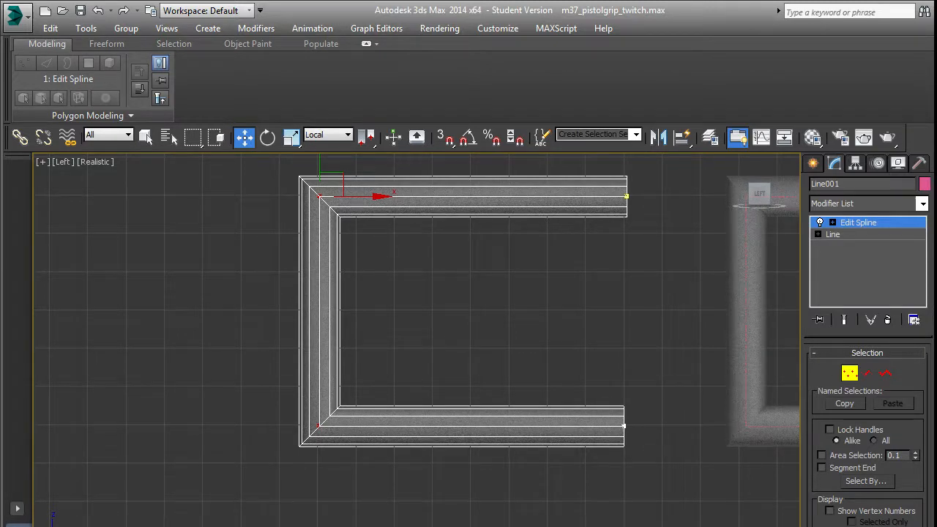
{"action": "key", "text": "q"}
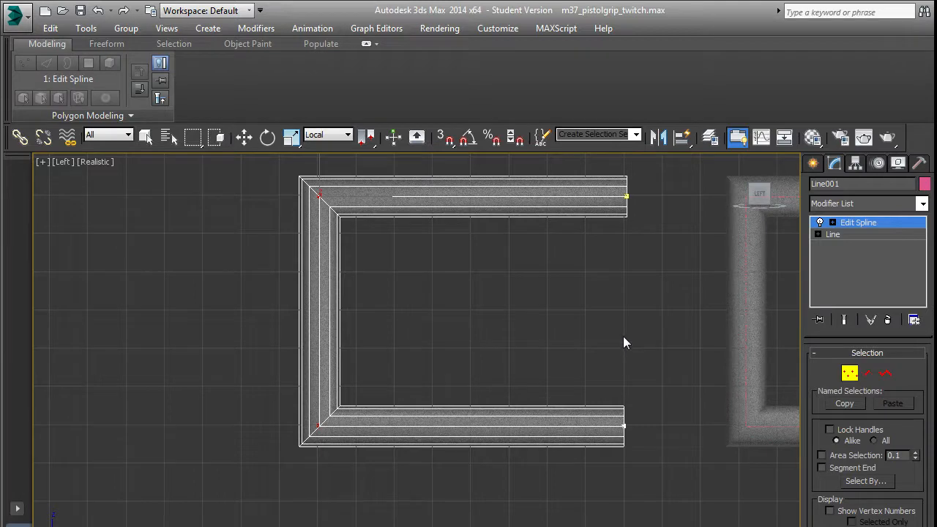
{"action": "middle_click_drag", "start_coordinate": [512, 257], "coordinate": [584, 285]}
{"action": "scroll", "coordinate": [439, 253], "scroll_direction": "up", "scroll_amount": 2}
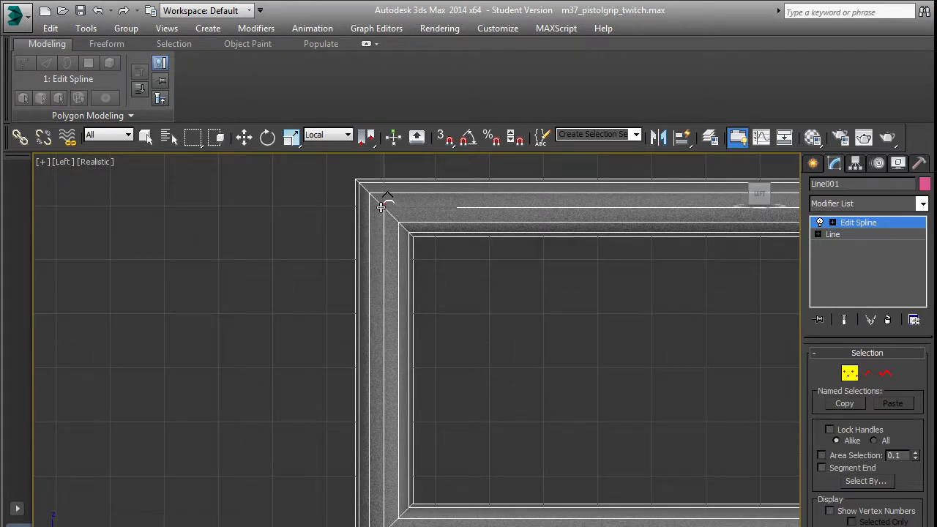
{"action": "left_click_drag", "start_coordinate": [382, 206], "coordinate": [407, 246]}
{"action": "left_click_drag", "start_coordinate": [383, 206], "coordinate": [416, 205]}
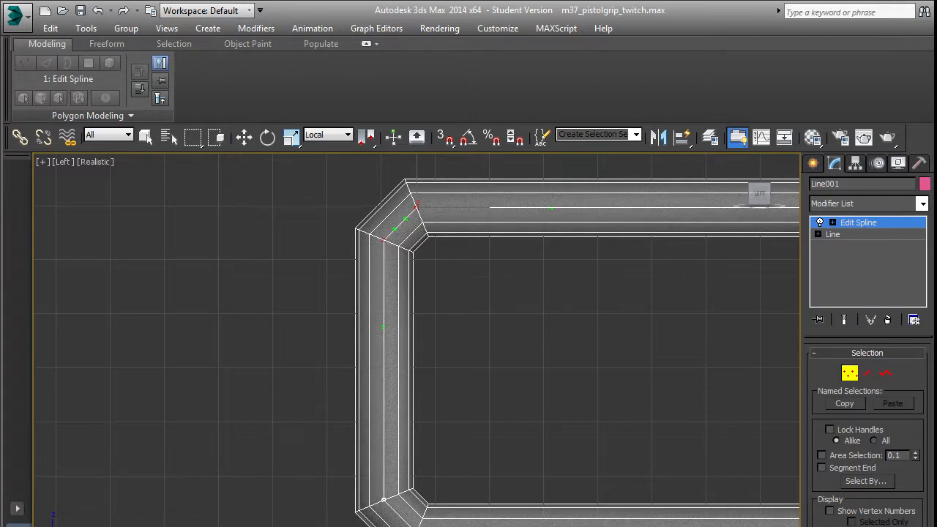
Step: Try chamfering the already chamfered corner vertices of the U-shaped line a second time
{"action": "left_click_drag", "start_coordinate": [416, 207], "coordinate": [433, 207]}
{"action": "key", "text": "ctrl+z"}
{"action": "key", "text": "ctrl+z"}
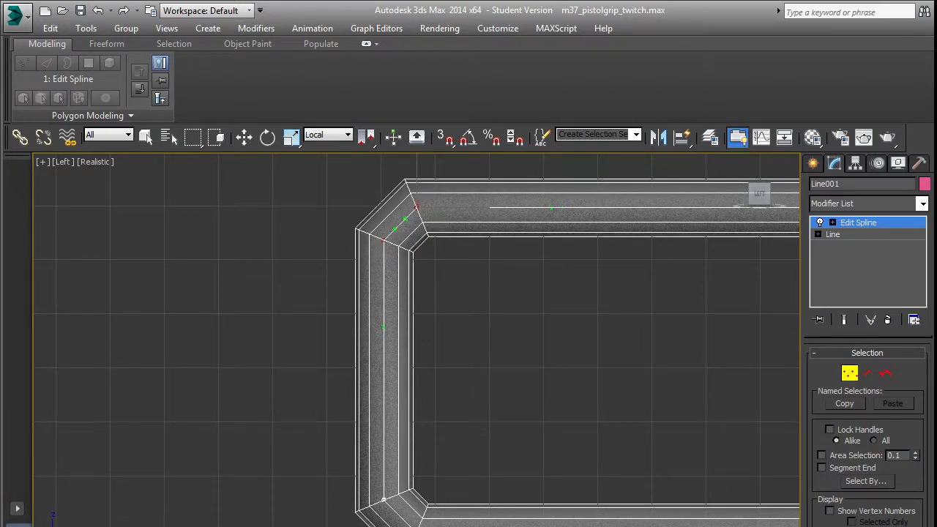
{"action": "left_click_drag", "start_coordinate": [299, 461], "coordinate": [498, 526]}
{"action": "mouse_move", "coordinate": [416, 207]}
{"action": "left_mouse_down"}
{"action": "mouse_move", "coordinate": [416, 190]}
{"action": "mouse_move", "coordinate": [416, 202]}
{"action": "left_mouse_up"}
{"action": "key", "text": "ctrl+z"}
{"action": "middle_click_drag", "start_coordinate": [567, 442], "coordinate": [548, 410]}
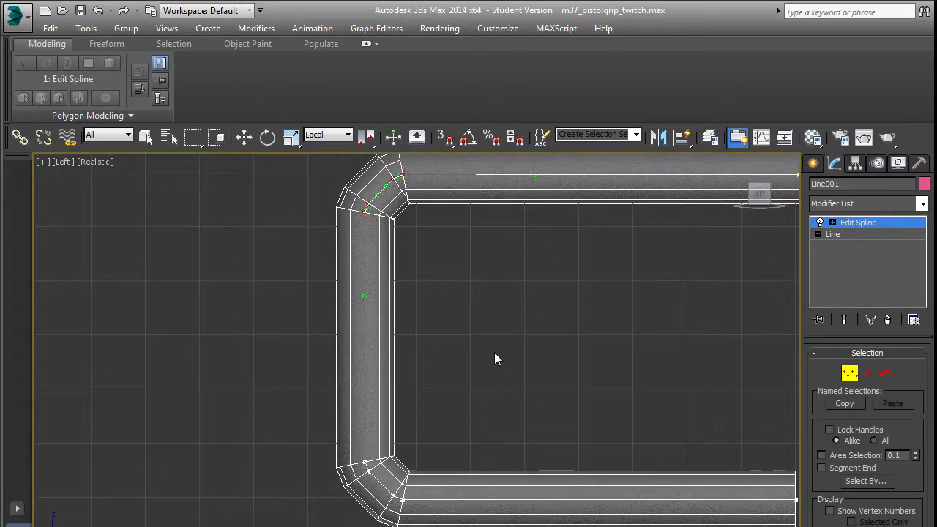
Step: Undo the narrow corner chamfers and chamfer both corners of the U-shaped line with a wider cut
{"action": "key", "text": "ctrl+z"}
{"action": "key", "text": "ctrl+z"}
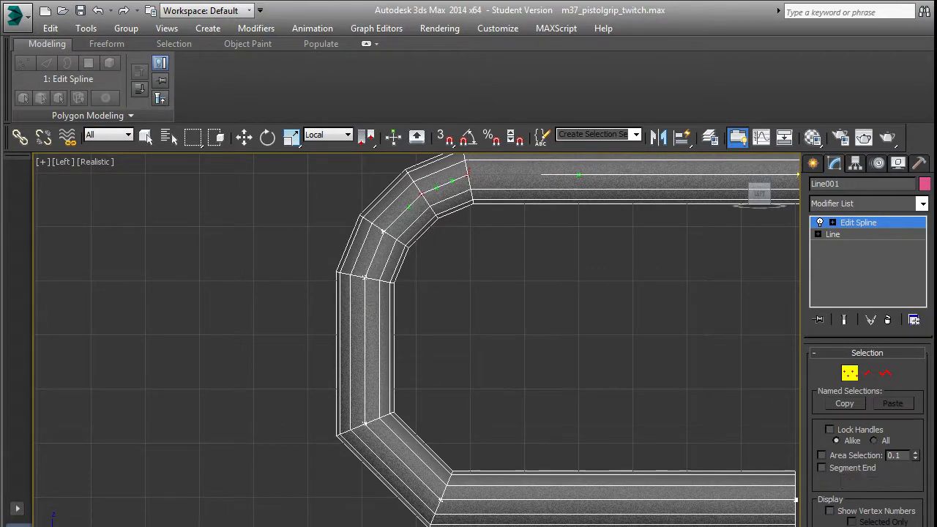
{"action": "key", "text": "ctrl+z"}
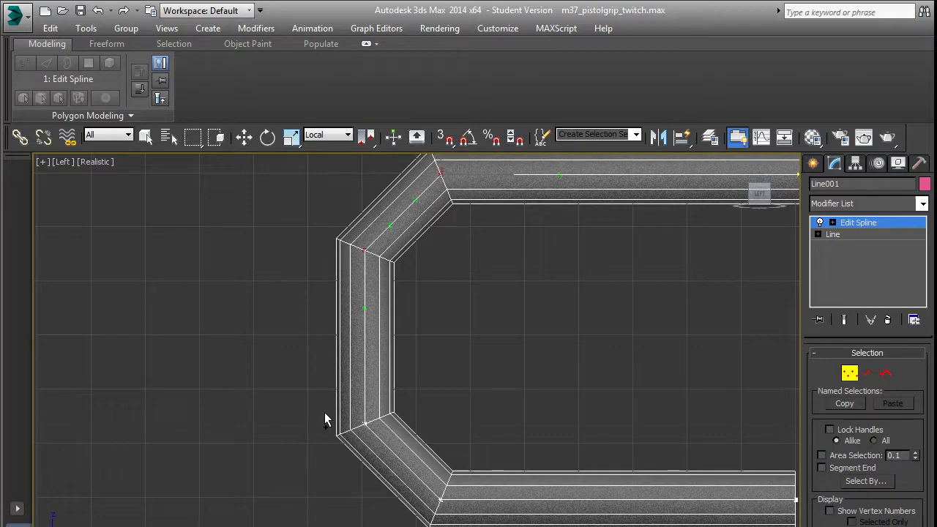
Step: Chamfer the upper and lower corner vertices again so each bend has three segments, and finish vertex editing
{"action": "left_click_drag", "start_coordinate": [264, 389], "coordinate": [498, 526], "text": "ctrl"}
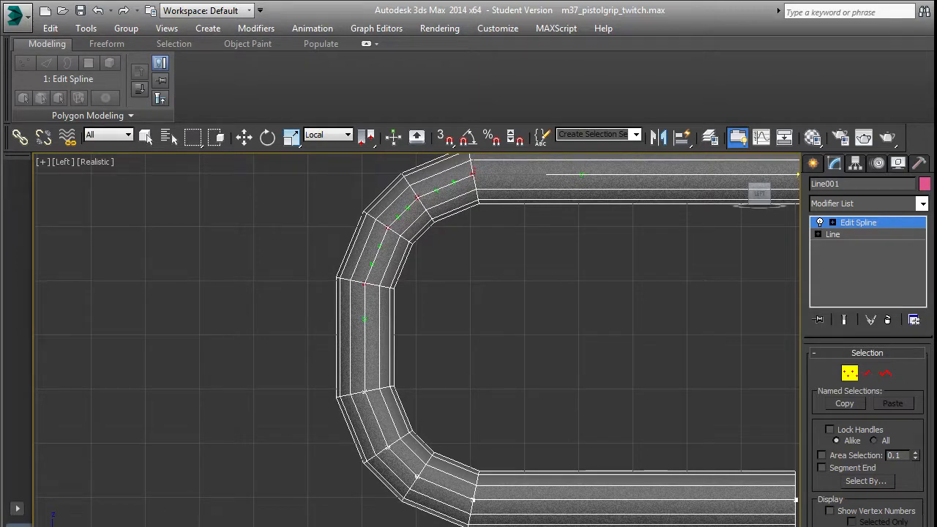
{"action": "scroll", "coordinate": [548, 399], "scroll_direction": "down", "scroll_amount": 3}
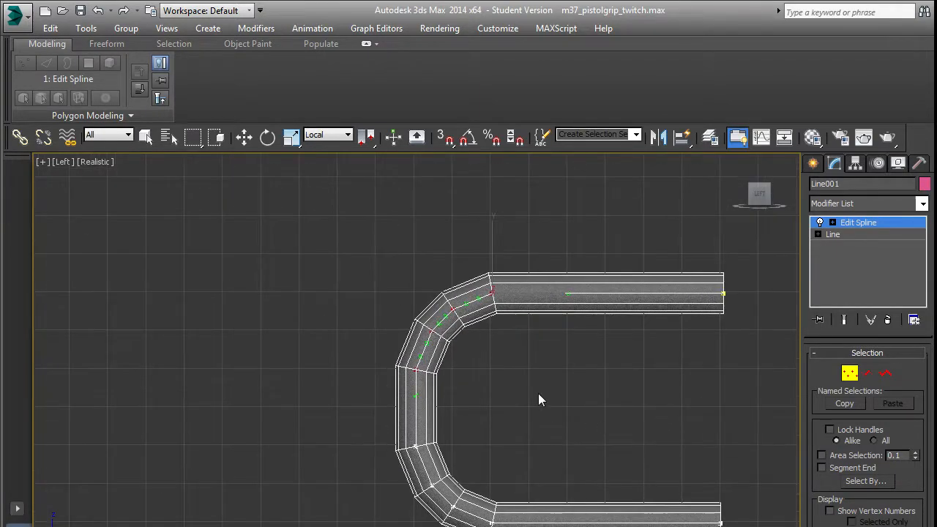
{"action": "left_click", "coordinate": [849, 374]}
{"action": "key", "text": "w"}
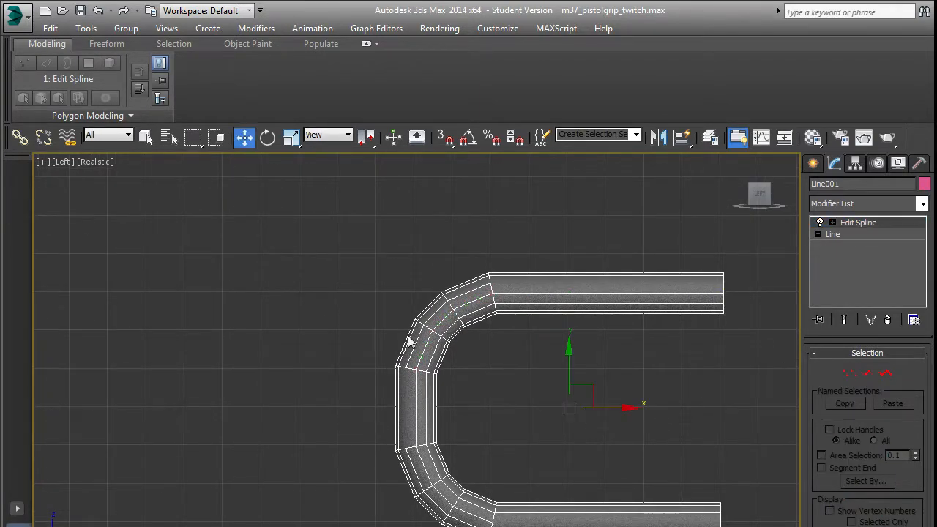
Step: Try raising only the upper bend's vertices on the U-shaped line along Y
{"action": "left_click_drag", "start_coordinate": [346, 173], "coordinate": [728, 390]}
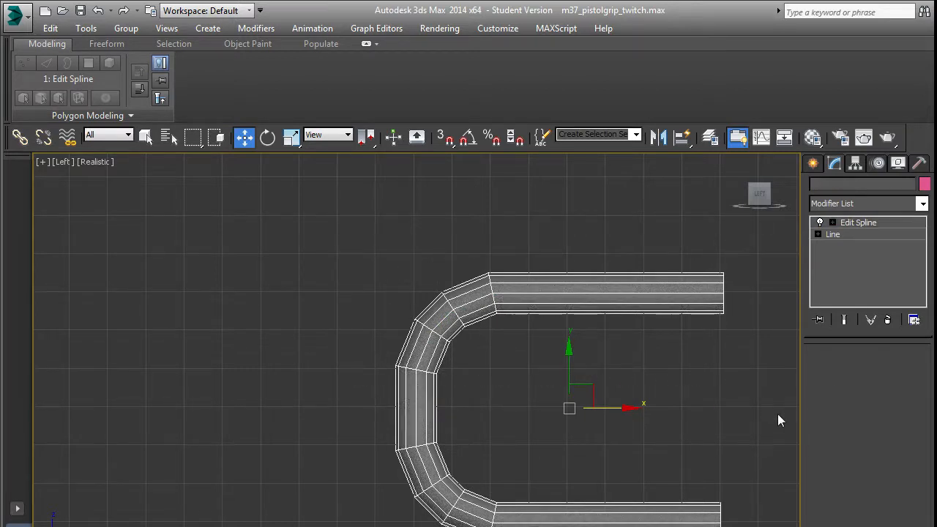
{"action": "left_click", "coordinate": [850, 373]}
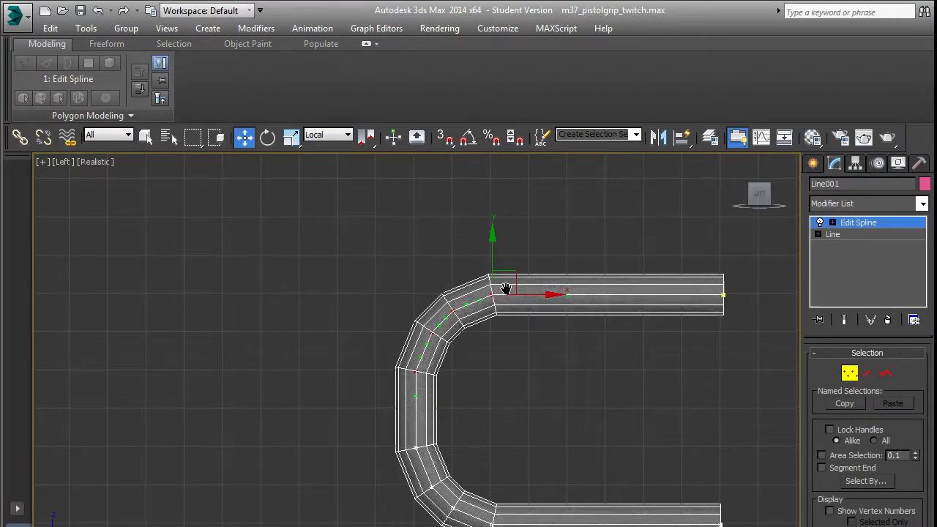
{"action": "middle_click_drag", "start_coordinate": [505, 287], "coordinate": [473, 310]}
{"action": "left_click_drag", "start_coordinate": [306, 269], "coordinate": [556, 384]}
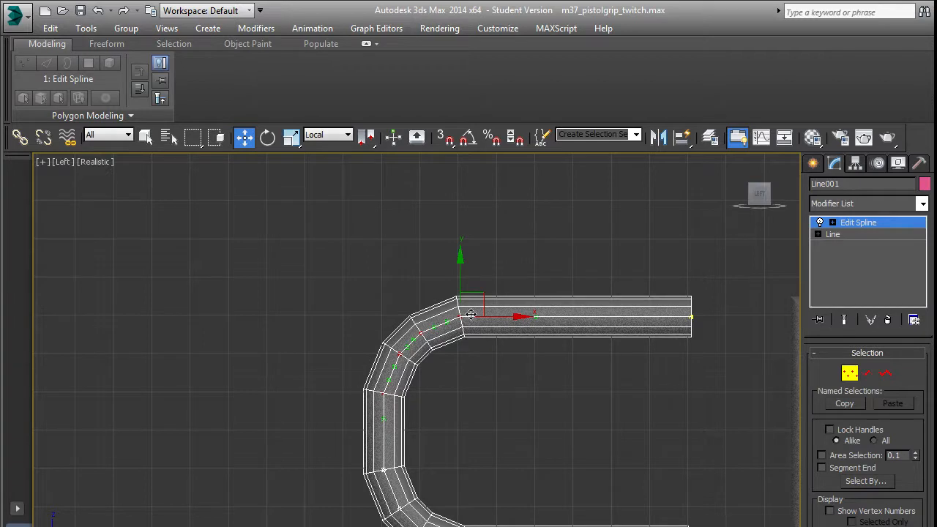
{"action": "left_click_drag", "start_coordinate": [458, 276], "coordinate": [462, 242]}
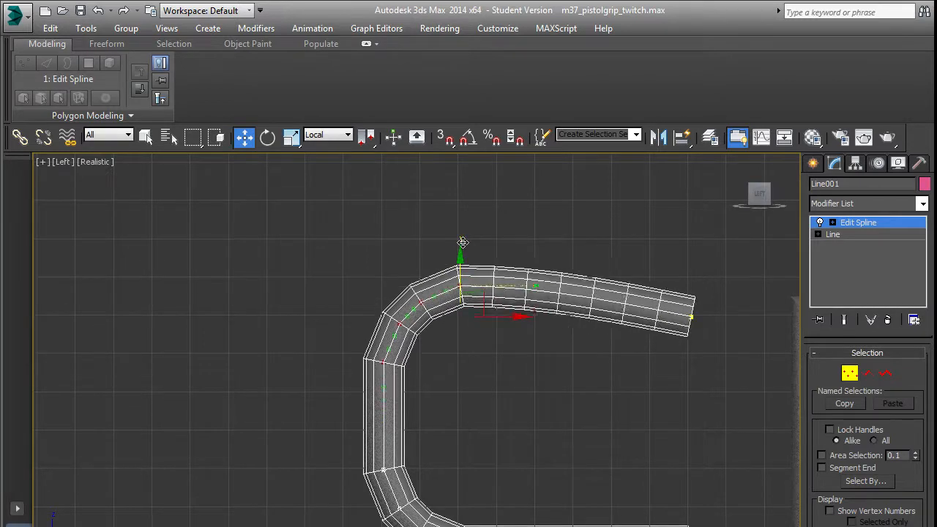
{"action": "key", "text": "ctrl+z"}
Step: Raise all vertices of the upper bend and arm to widen the U, and compare it with the reference photo
{"action": "left_click_drag", "start_coordinate": [320, 242], "coordinate": [809, 390]}
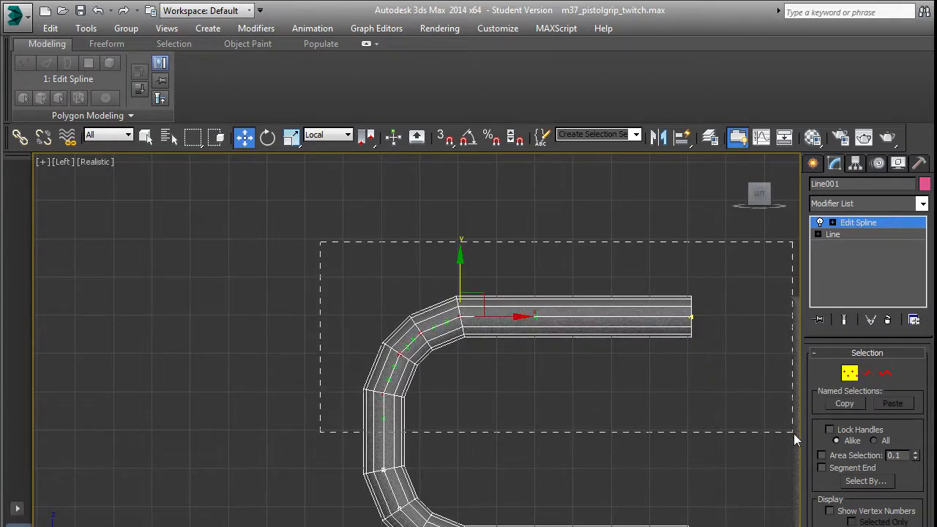
{"action": "left_click_drag", "start_coordinate": [792, 435], "coordinate": [792, 434]}
{"action": "left_click_drag", "start_coordinate": [691, 263], "coordinate": [691, 229]}
{"action": "scroll", "coordinate": [576, 314], "scroll_direction": "down", "scroll_amount": 3}
{"action": "scroll", "coordinate": [502, 356], "scroll_direction": "down", "scroll_amount": 3}
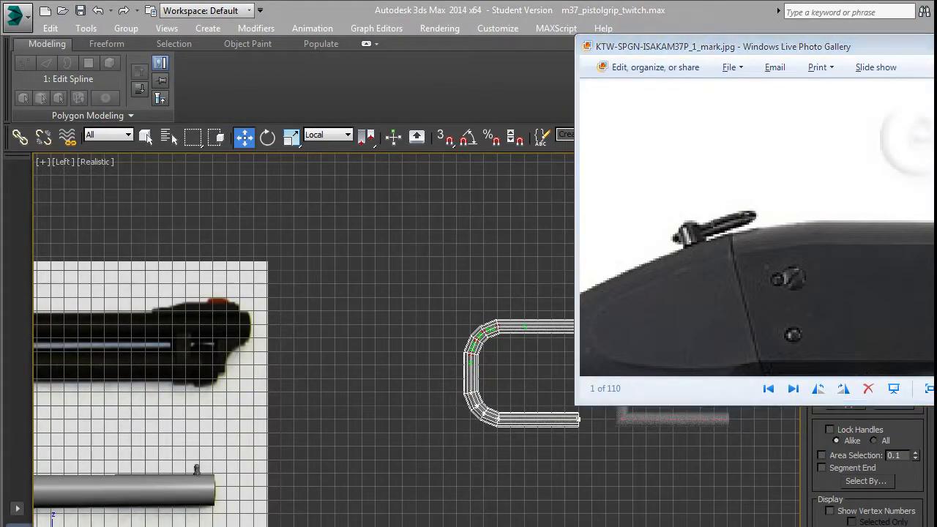
{"action": "scroll", "coordinate": [496, 370], "scroll_direction": "up", "scroll_amount": 4}
{"action": "scroll", "coordinate": [431, 350], "scroll_direction": "down", "scroll_amount": 2}
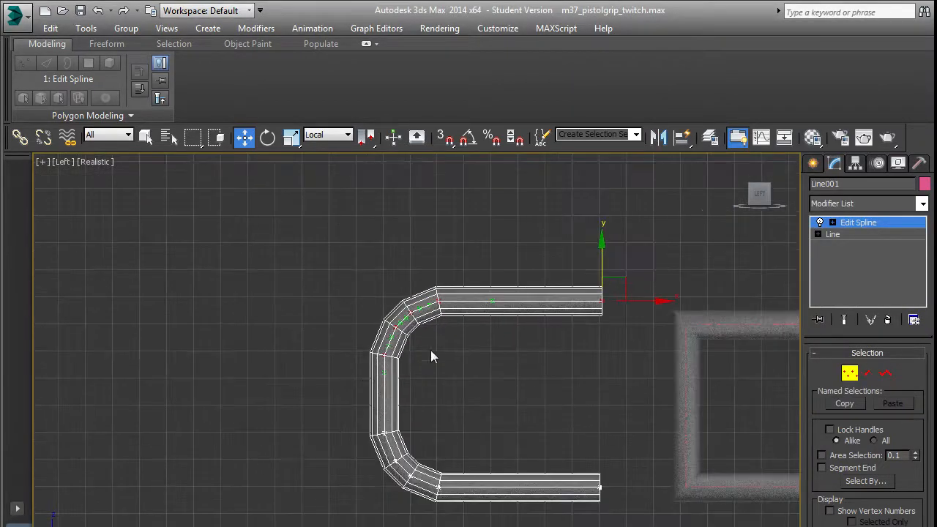
Step: Lower all vertices of the upper bend and arm along Y to make the U-shaped line narrower
{"action": "left_click_drag", "start_coordinate": [297, 246], "coordinate": [387, 314]}
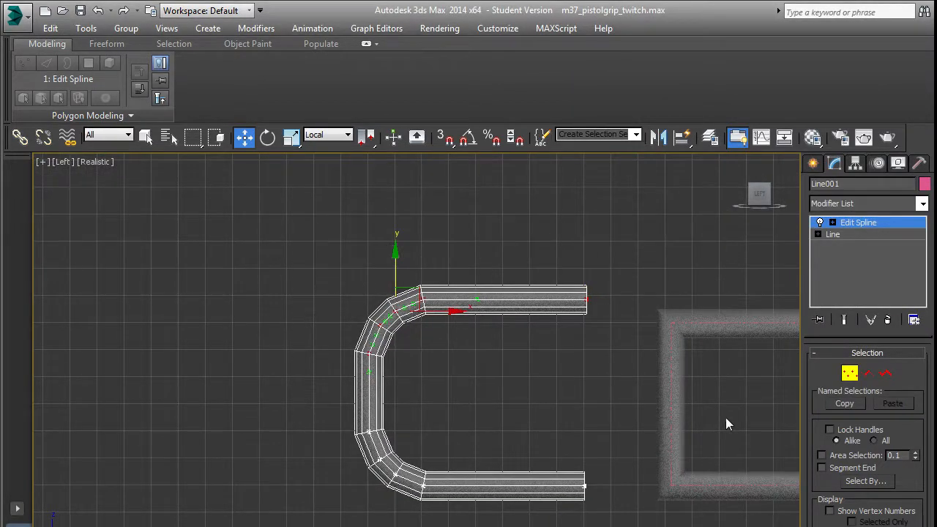
{"action": "left_click_drag", "start_coordinate": [312, 230], "coordinate": [746, 387]}
{"action": "left_click_drag", "start_coordinate": [590, 246], "coordinate": [600, 274]}
{"action": "middle_click_drag", "start_coordinate": [577, 415], "coordinate": [588, 352]}
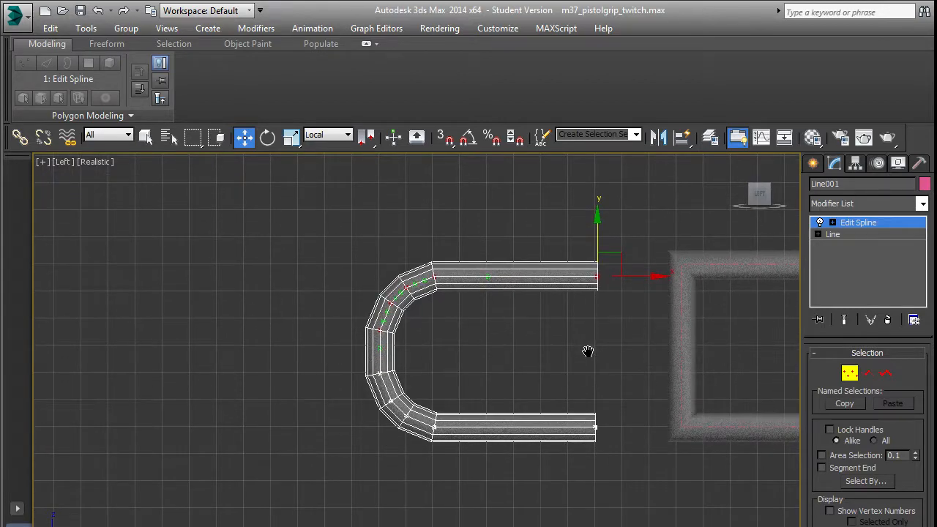
{"action": "middle_click_drag", "start_coordinate": [483, 378], "coordinate": [627, 359]}
{"action": "scroll", "coordinate": [607, 371], "scroll_direction": "down", "scroll_amount": 3}
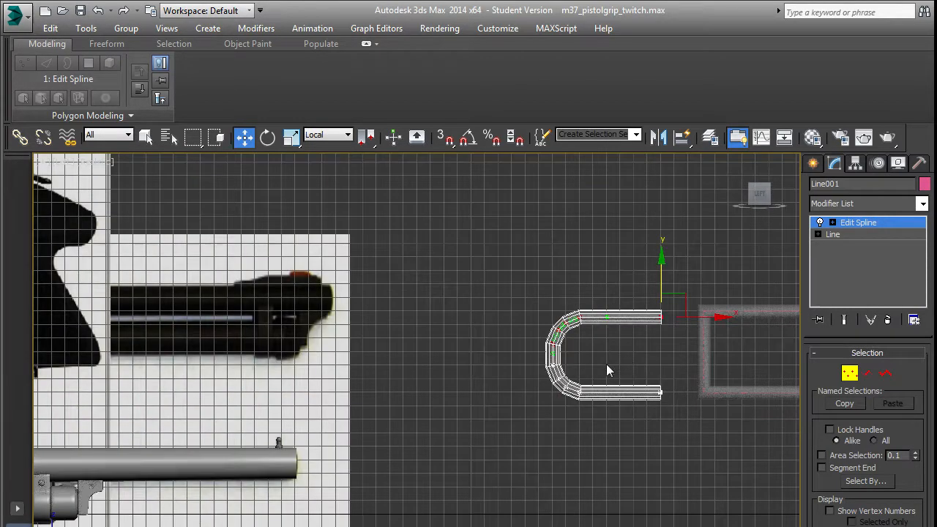
Step: Finish vertex editing and assign the grey 01 - Default material to the rounded U-shaped line
{"action": "left_click", "coordinate": [615, 441]}
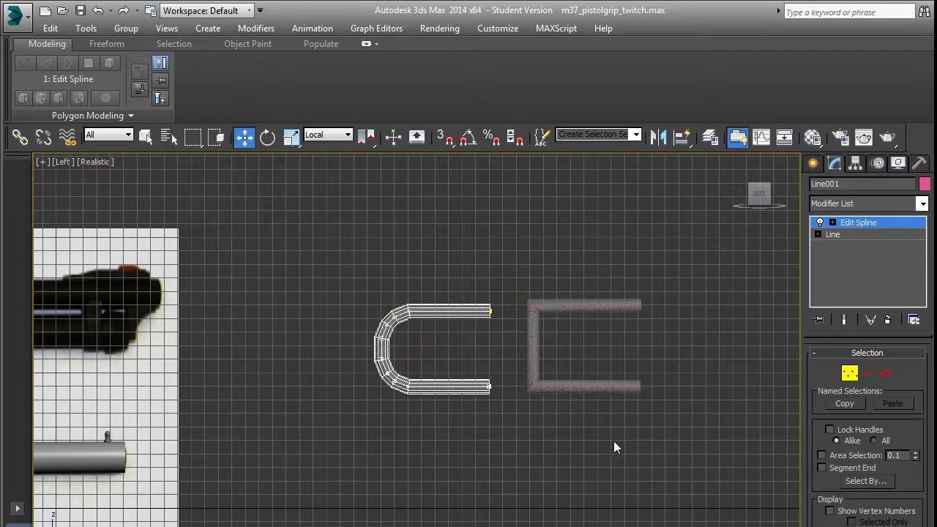
{"action": "left_click", "coordinate": [911, 220]}
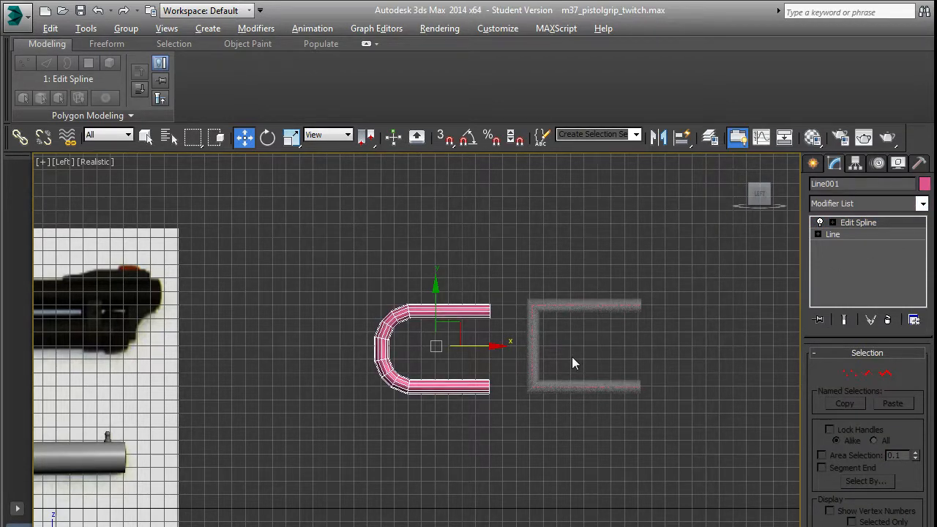
{"action": "key", "text": "m"}
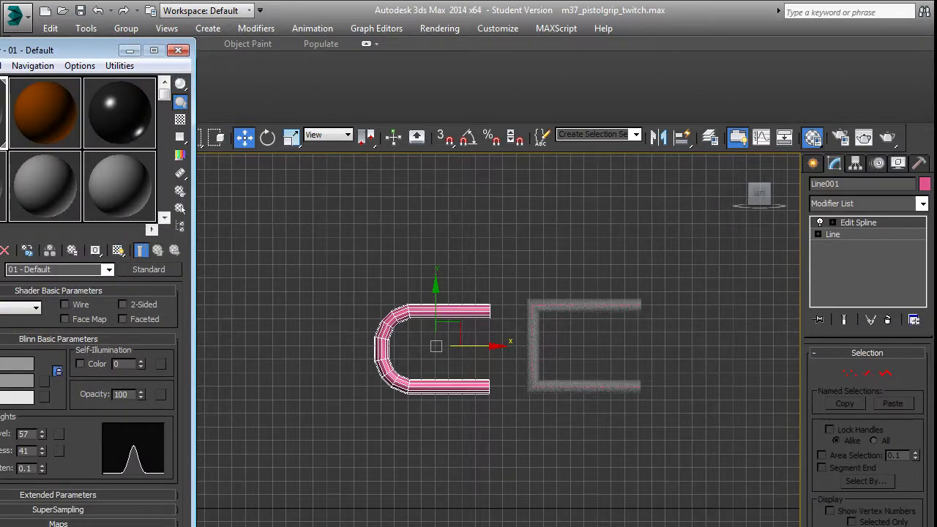
{"action": "left_click", "coordinate": [178, 50]}
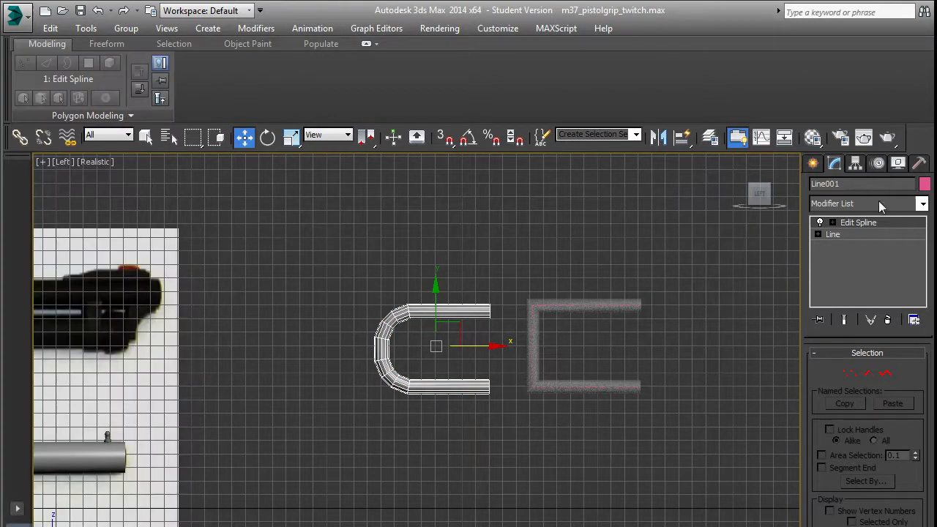
Step: Add an Edit Poly modifier on top of the U-shaped line's Edit Spline modifier
{"action": "scroll", "coordinate": [441, 325], "scroll_direction": "up", "scroll_amount": 5}
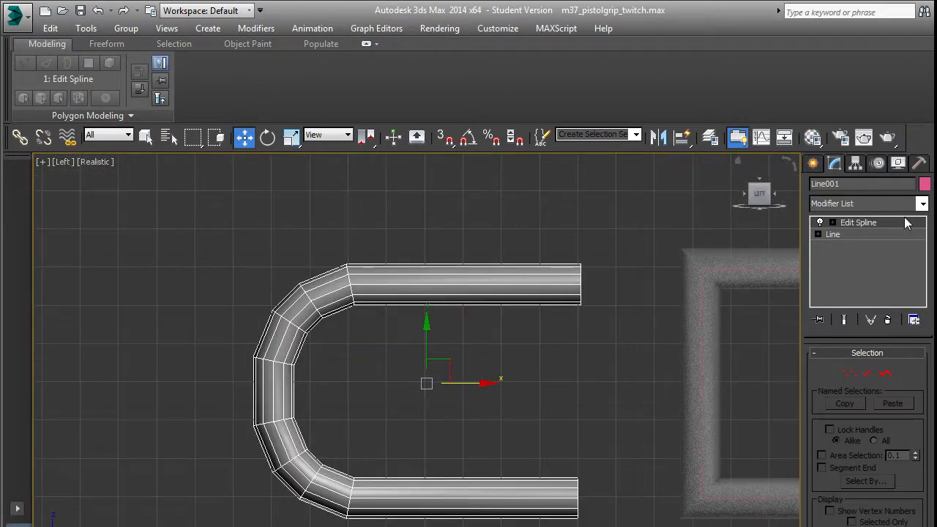
{"action": "left_click", "coordinate": [924, 207]}
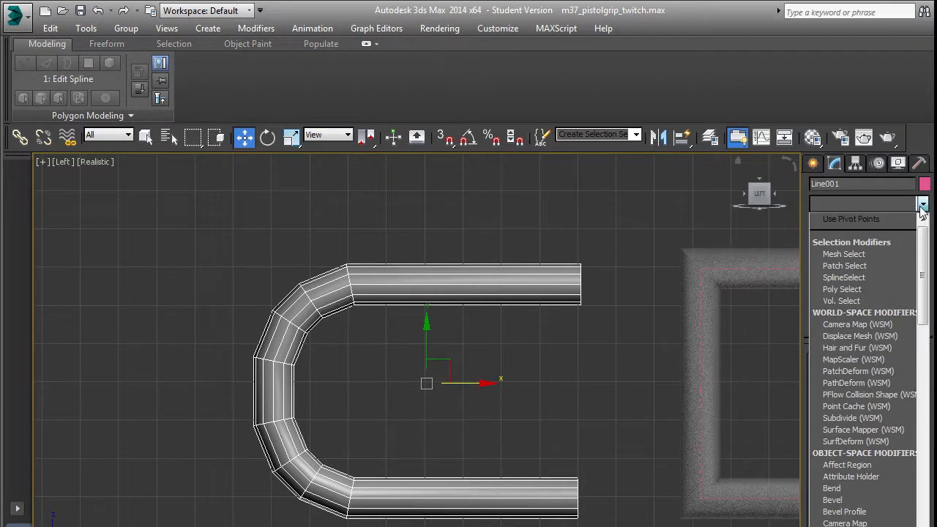
{"action": "scroll", "coordinate": [864, 439], "scroll_direction": "down", "scroll_amount": 10}
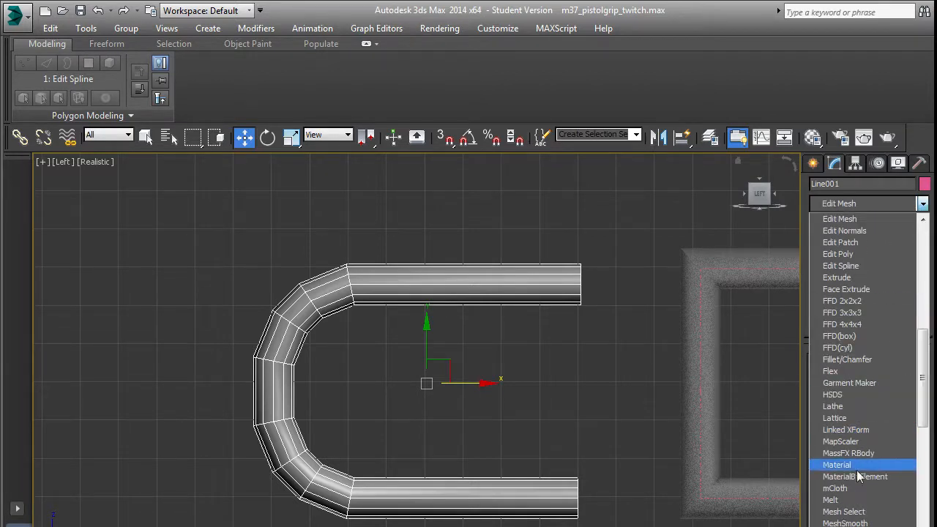
{"action": "left_click", "coordinate": [874, 255]}
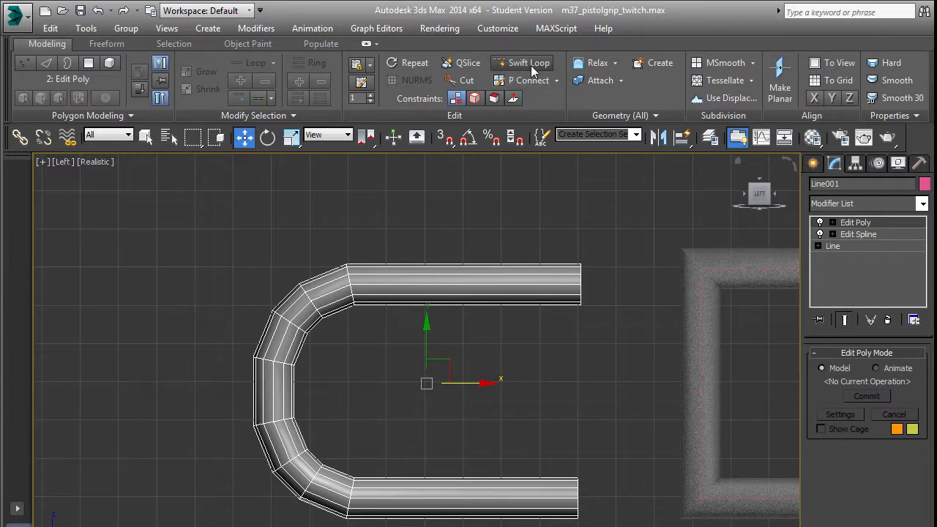
Step: Add edge loops with Swift Loop near both arm ends and across the middle of the U's bend
{"action": "left_click", "coordinate": [529, 63]}
{"action": "scroll", "coordinate": [578, 276], "scroll_direction": "up", "scroll_amount": 3}
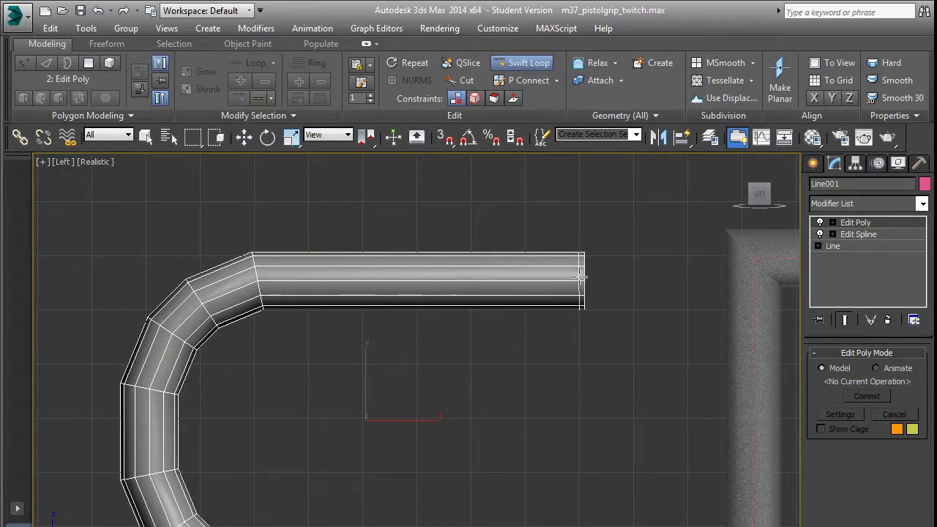
{"action": "scroll", "coordinate": [512, 293], "scroll_direction": "down", "scroll_amount": 2}
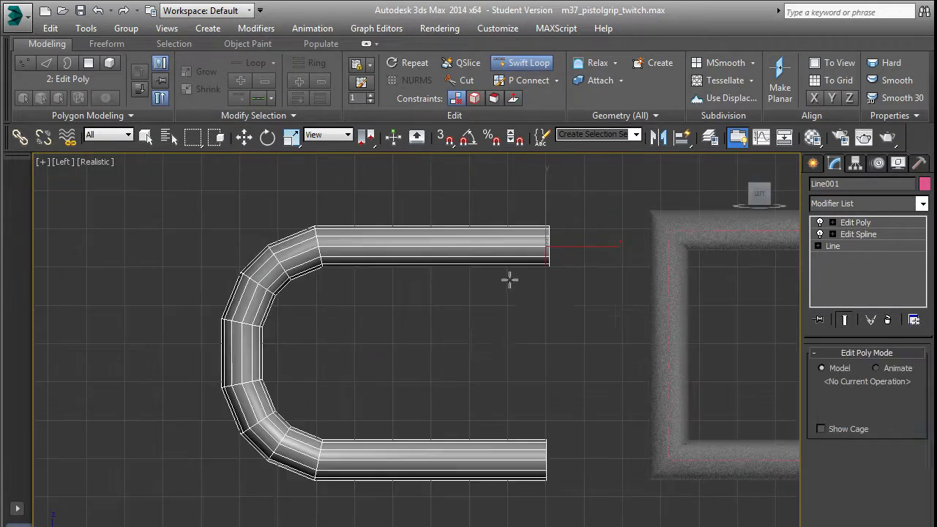
{"action": "left_click", "coordinate": [543, 459]}
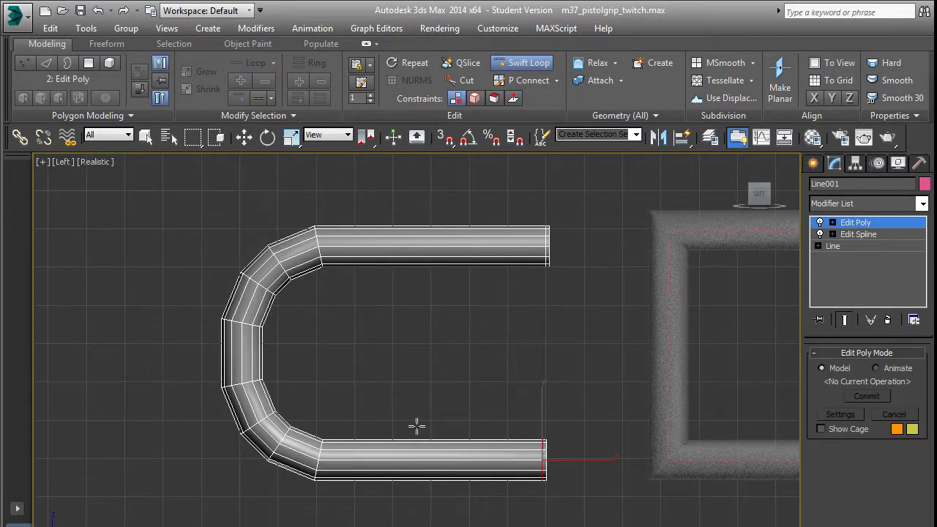
{"action": "left_click", "coordinate": [235, 352]}
{"action": "right_click", "coordinate": [430, 333]}
Step: Delete all cap polygons, including the small corner ones, from both ends of the U-shaped tube
{"action": "key", "text": "p"}
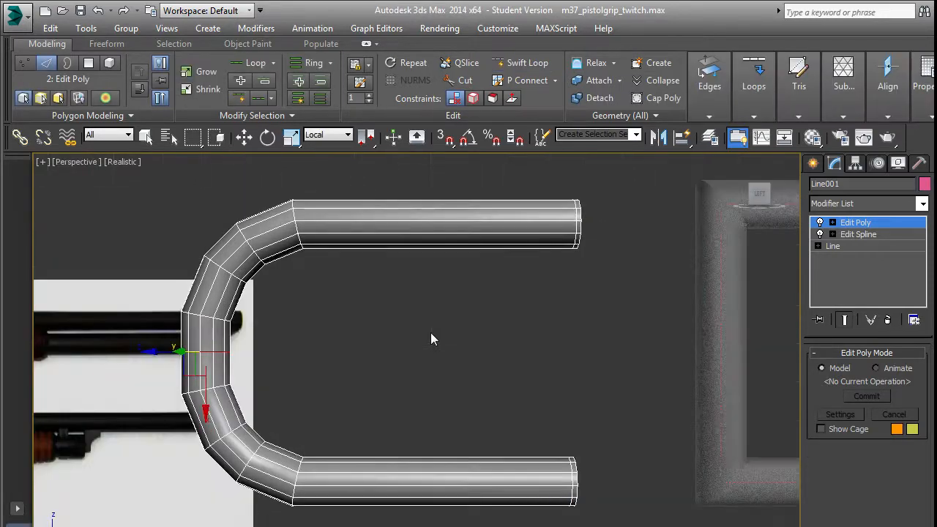
{"action": "key", "text": "w"}
{"action": "middle_click_drag", "start_coordinate": [449, 318], "coordinate": [449, 339], "text": "alt"}
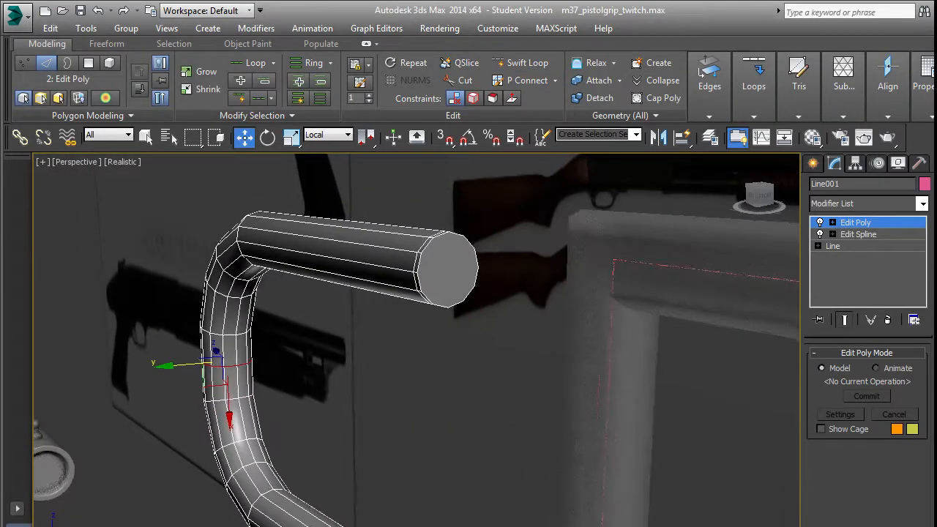
{"action": "key", "text": "4"}
{"action": "left_click", "coordinate": [449, 274]}
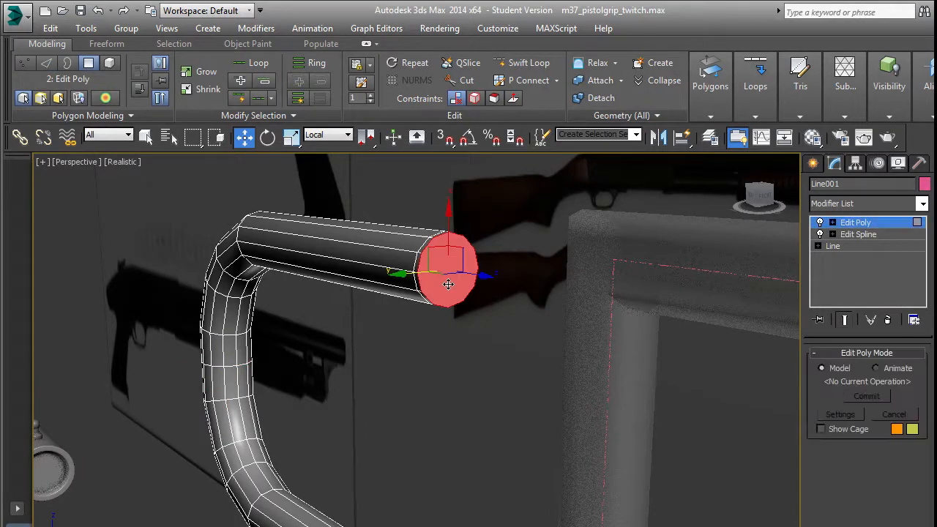
{"action": "middle_click_drag", "start_coordinate": [448, 275], "coordinate": [460, 277], "text": "alt"}
{"action": "left_click", "coordinate": [454, 448], "text": "ctrl"}
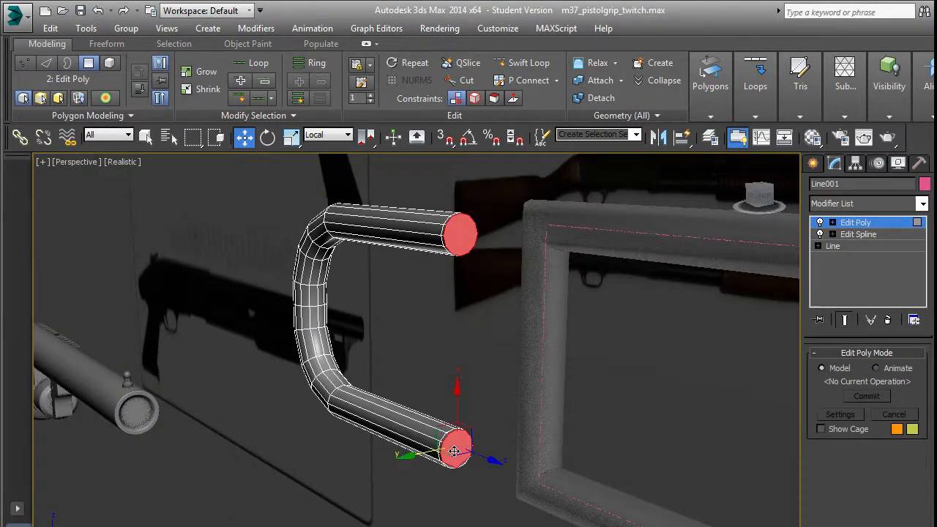
{"action": "scroll", "coordinate": [454, 451], "scroll_direction": "up", "scroll_amount": 6}
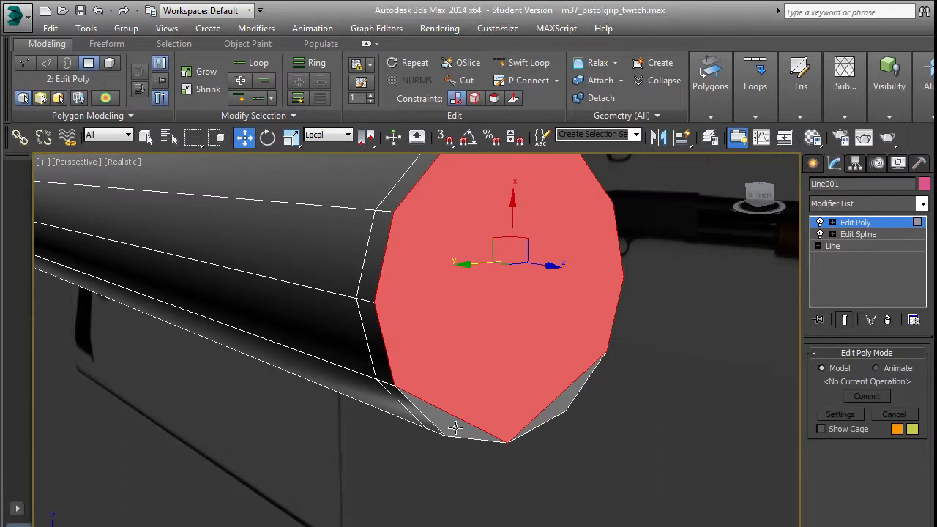
{"action": "left_click", "coordinate": [455, 425], "text": "ctrl"}
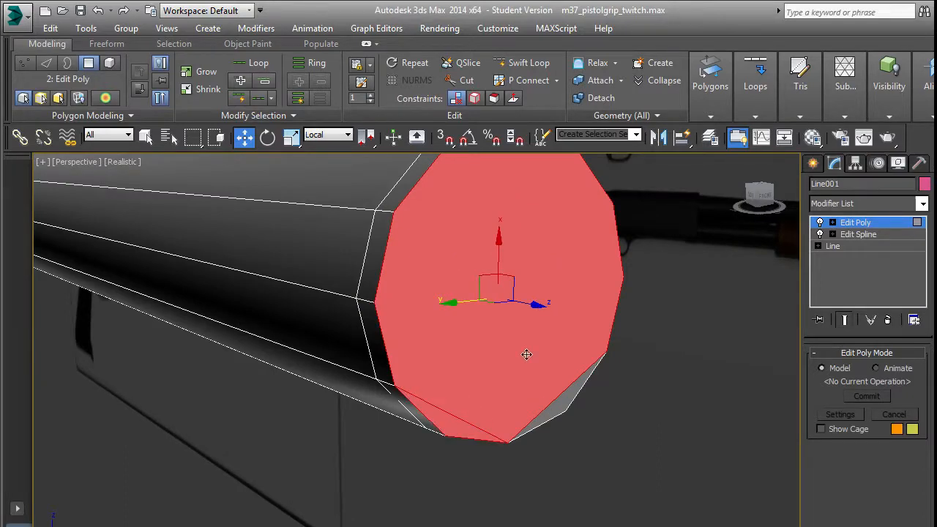
{"action": "left_click", "coordinate": [566, 397], "text": "ctrl"}
{"action": "scroll", "coordinate": [461, 319], "scroll_direction": "down", "scroll_amount": 6}
{"action": "middle_click_drag", "start_coordinate": [479, 306], "coordinate": [418, 487]}
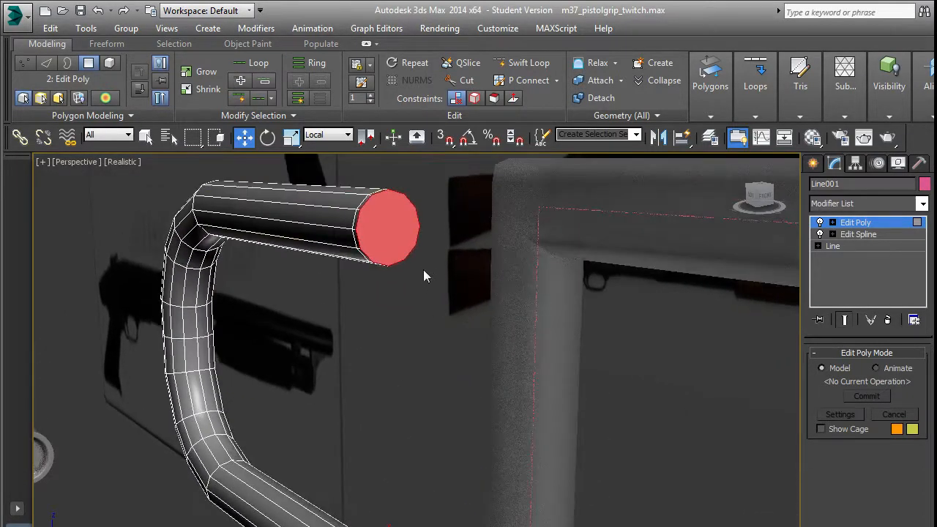
{"action": "key", "text": "Delete"}
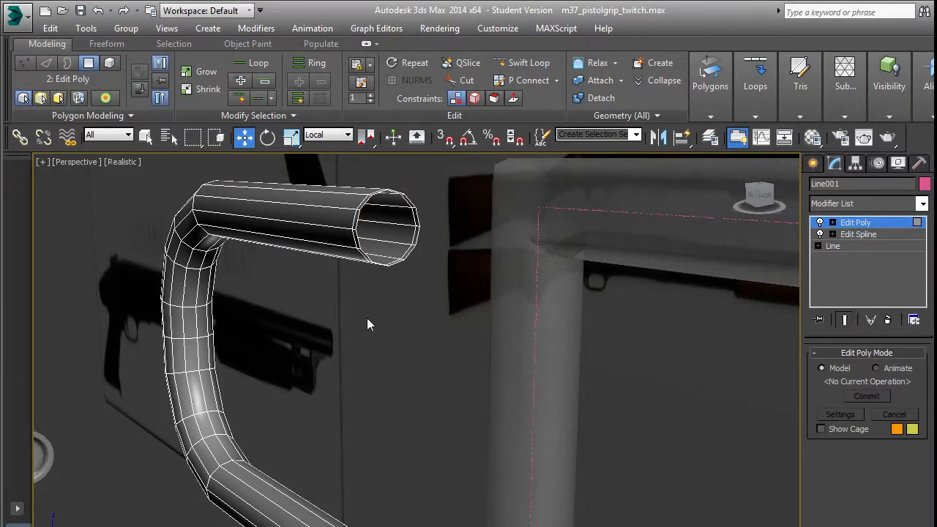
Step: Finish polygon editing, add a TurboSmooth modifier to the U-shaped tube and inspect the smoothed shape
{"action": "middle_click_drag", "start_coordinate": [372, 298], "coordinate": [495, 373], "text": "alt"}
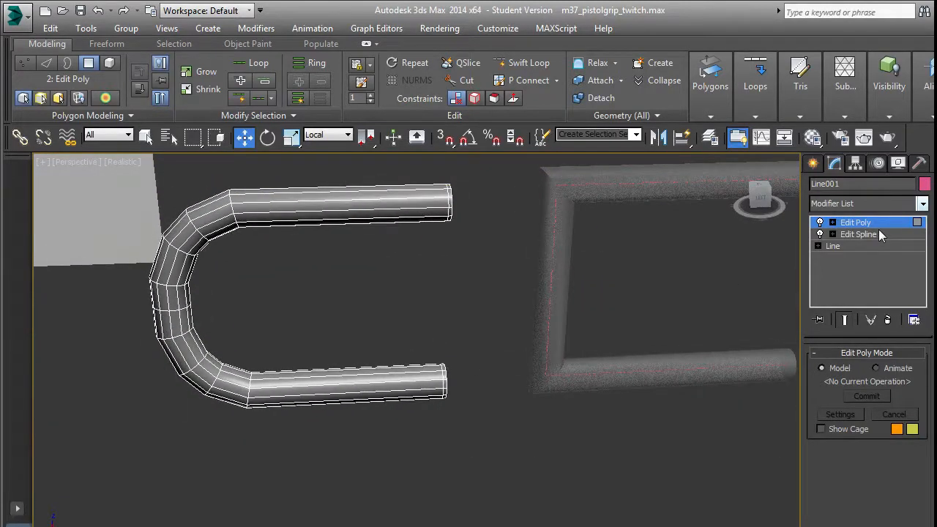
{"action": "left_click", "coordinate": [891, 224]}
{"action": "left_click", "coordinate": [922, 204]}
{"action": "key", "text": "t"}
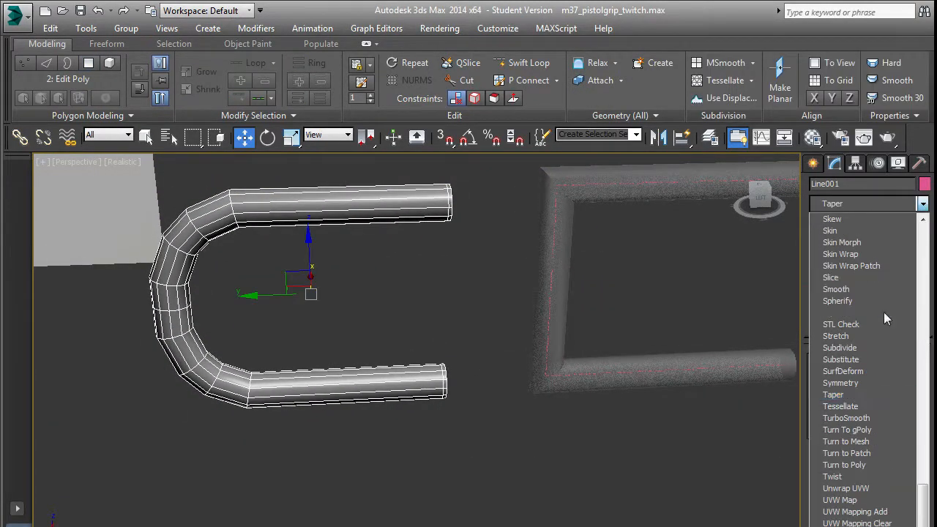
{"action": "left_click", "coordinate": [853, 418]}
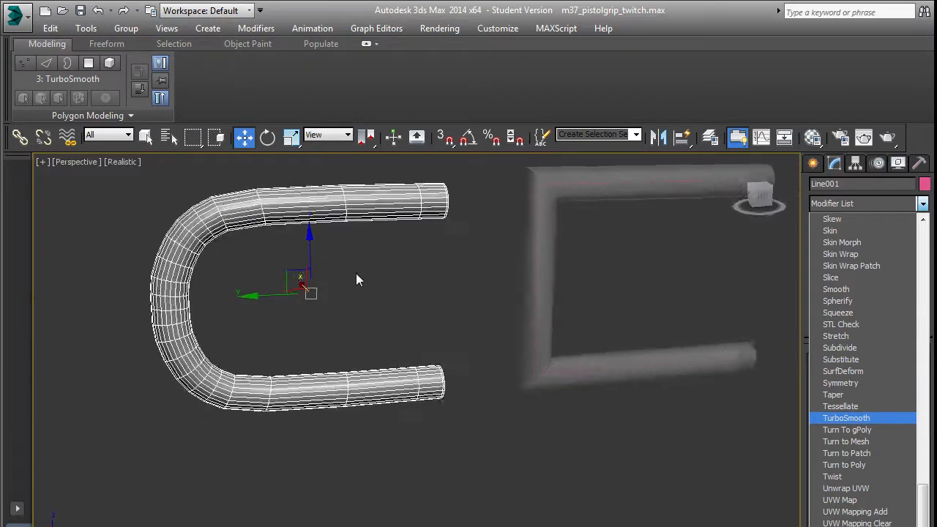
{"action": "middle_click_drag", "start_coordinate": [343, 234], "coordinate": [327, 272], "text": "alt"}
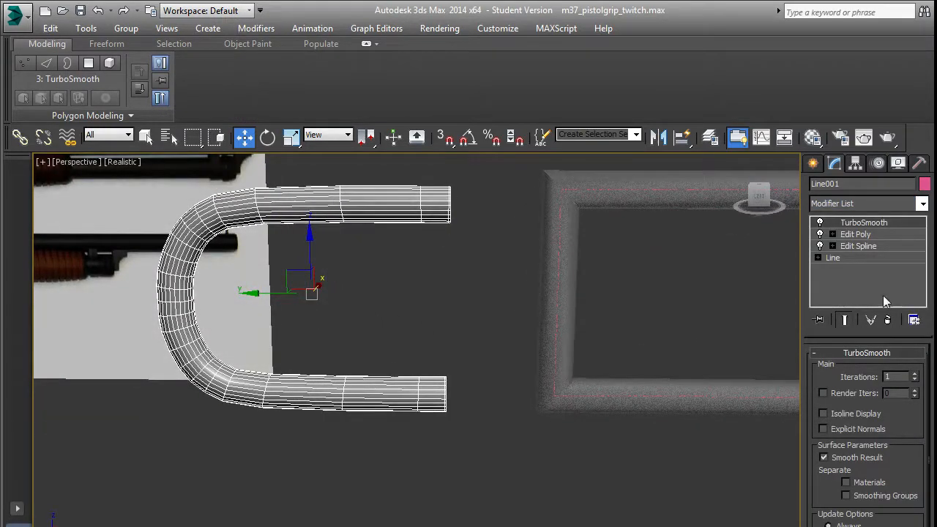
{"action": "middle_click_drag", "start_coordinate": [435, 314], "coordinate": [435, 304], "text": "alt"}
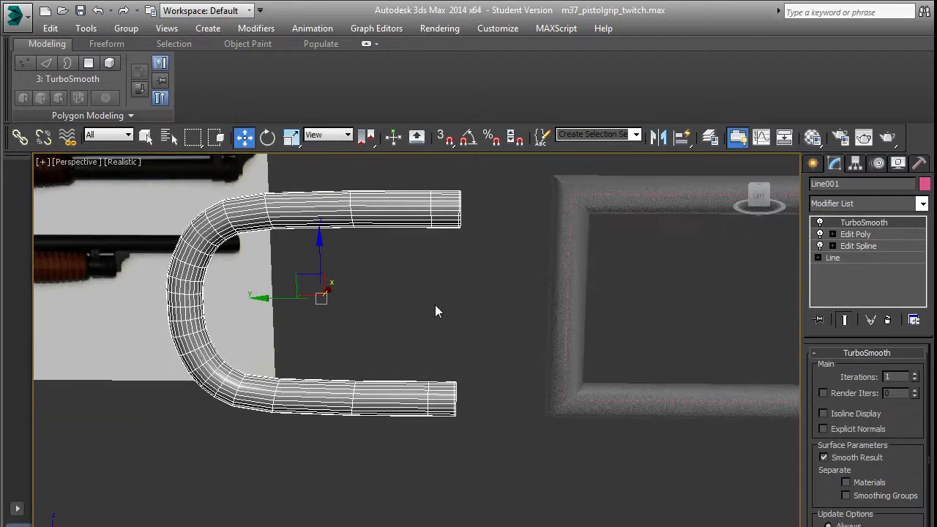
Step: Turn off the TurboSmooth modifier, return to the Edit Poly level of the stack and save the scene
{"action": "left_click", "coordinate": [820, 222]}
{"action": "middle_click_drag", "start_coordinate": [527, 220], "coordinate": [342, 312], "text": "alt"}
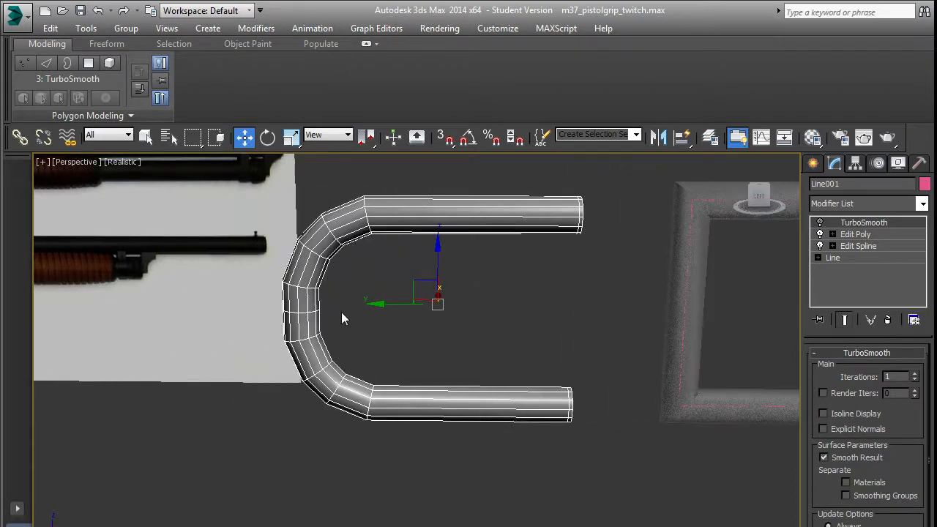
{"action": "left_click", "coordinate": [875, 246]}
{"action": "left_click", "coordinate": [596, 362]}
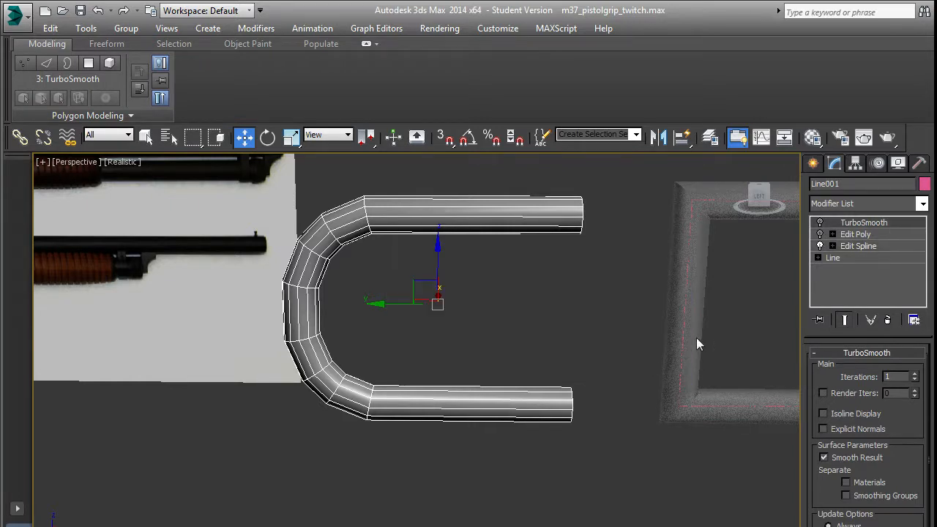
{"action": "left_click", "coordinate": [853, 235]}
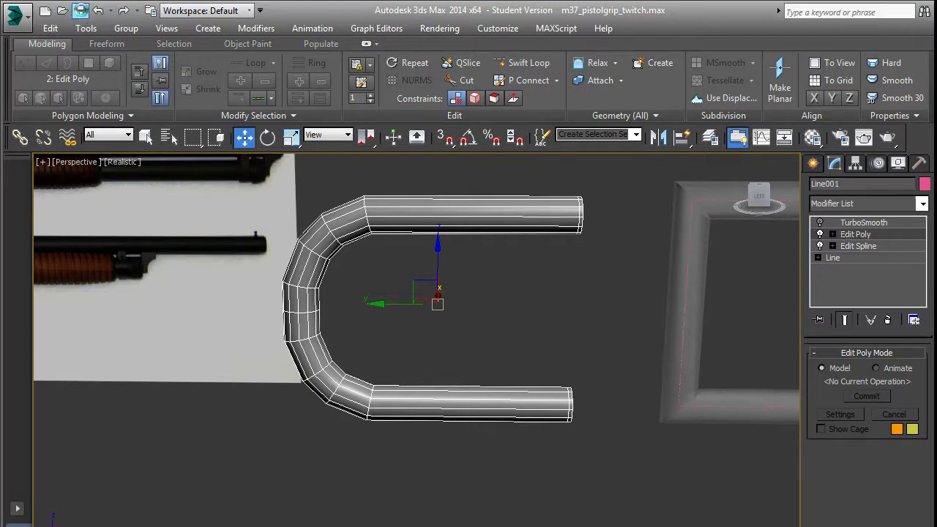
{"action": "left_click", "coordinate": [80, 10]}
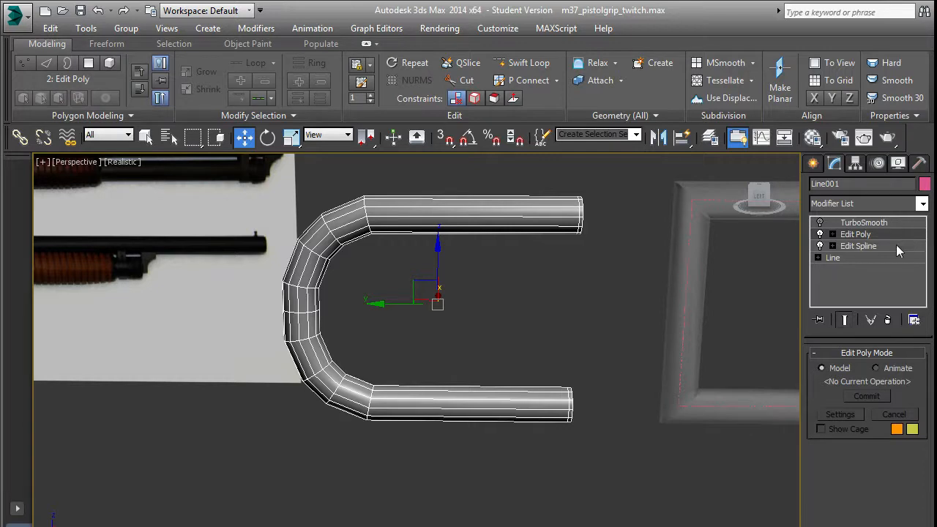
Step: Try to go back to the Edit Spline level beneath the Edit Poly modifier
{"action": "left_click", "coordinate": [896, 246]}
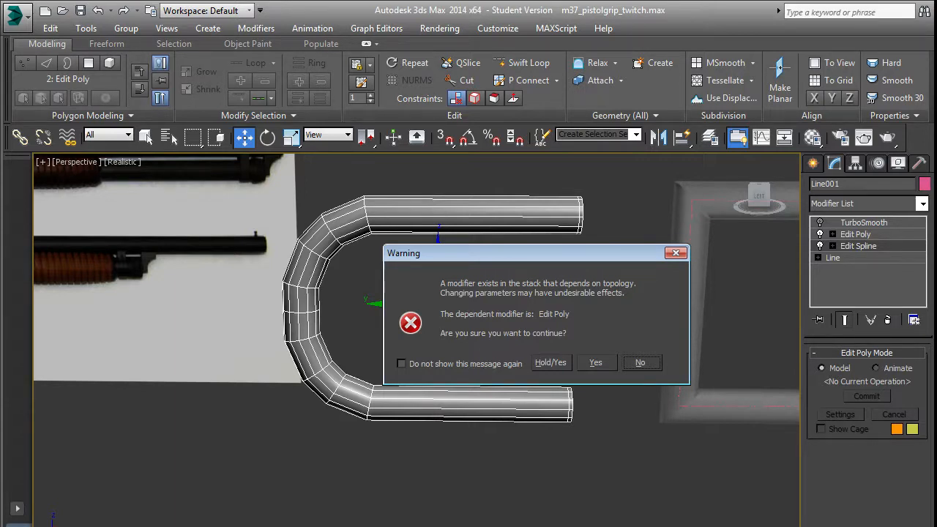
{"action": "left_click", "coordinate": [640, 362]}
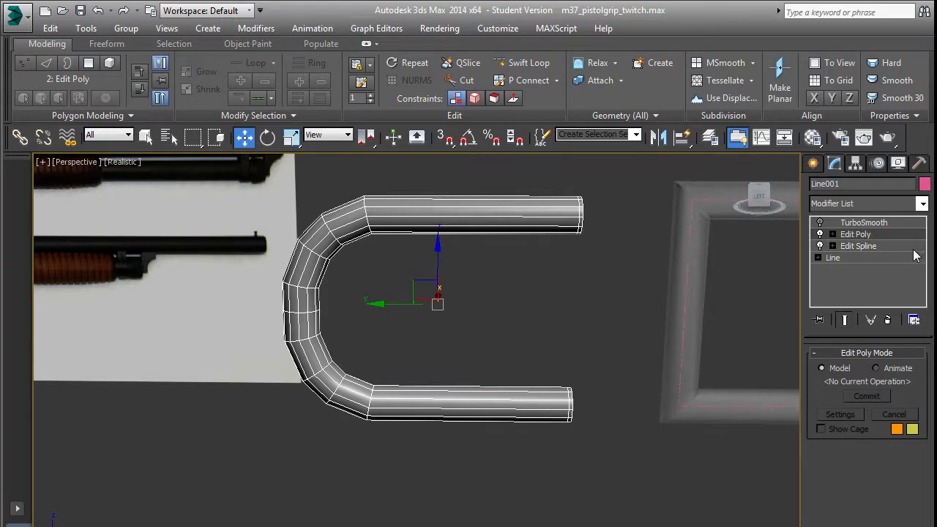
Step: Show the U-shaped tube in the Left view and copy its Edit Poly modifier
{"action": "key", "text": "l"}
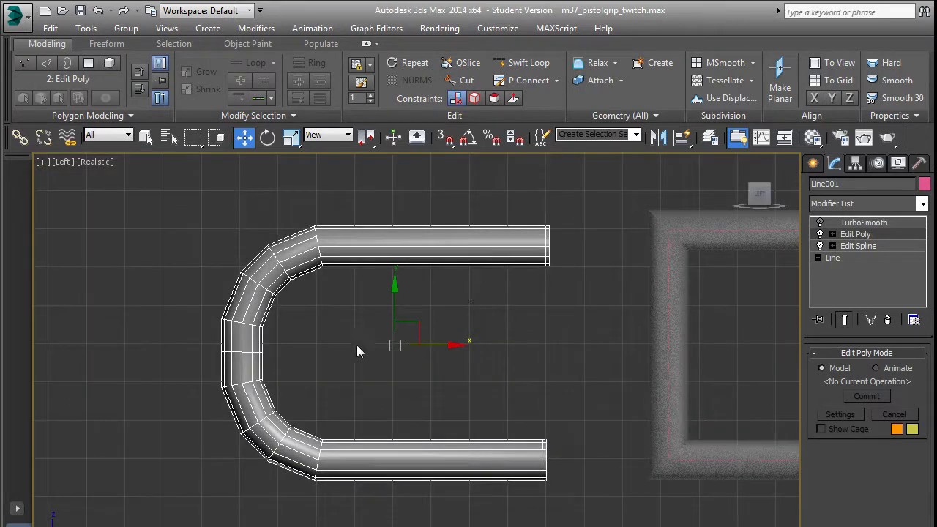
{"action": "scroll", "coordinate": [253, 357], "scroll_direction": "up", "scroll_amount": 5}
{"action": "scroll", "coordinate": [430, 322], "scroll_direction": "down", "scroll_amount": 3}
{"action": "scroll", "coordinate": [431, 322], "scroll_direction": "down", "scroll_amount": 3}
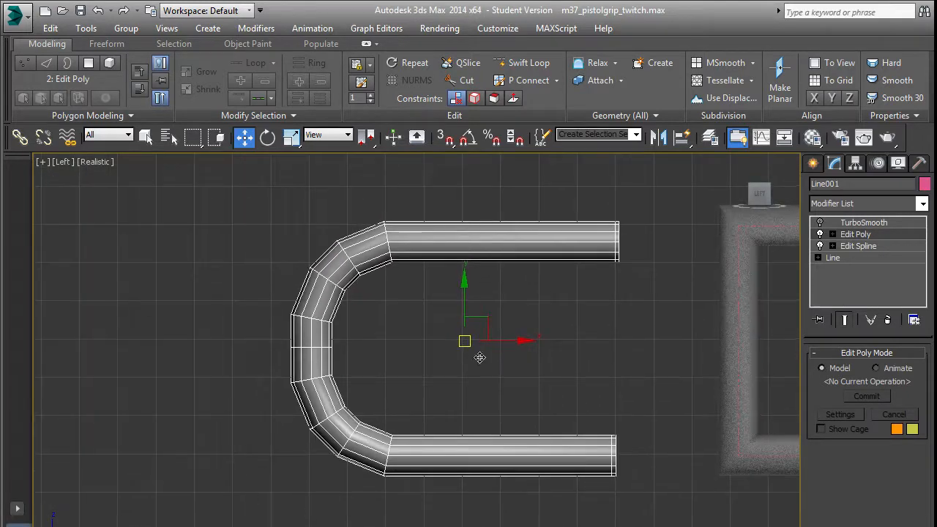
{"action": "right_click", "coordinate": [912, 234]}
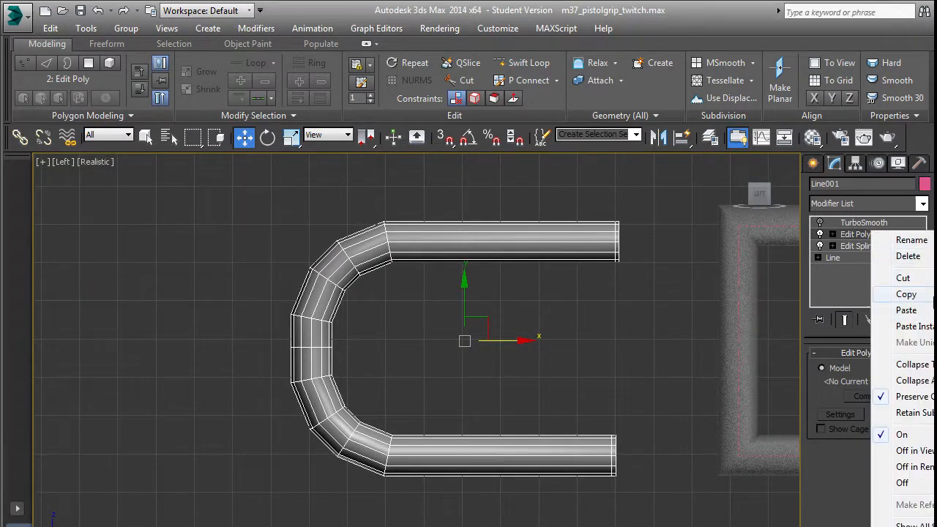
{"action": "left_click", "coordinate": [907, 294]}
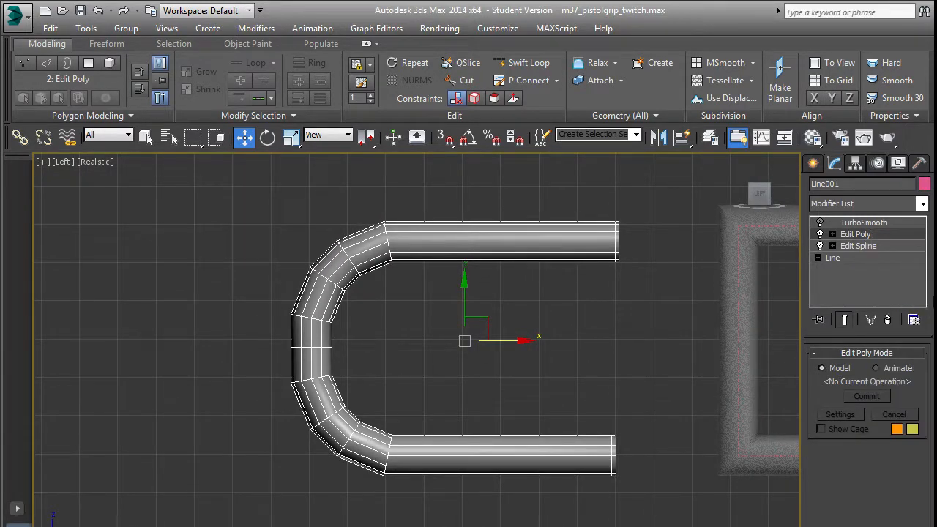
Step: Try removing the Edit Poly modifier from the U-shaped tube, and undo the removal
{"action": "right_click", "coordinate": [896, 235]}
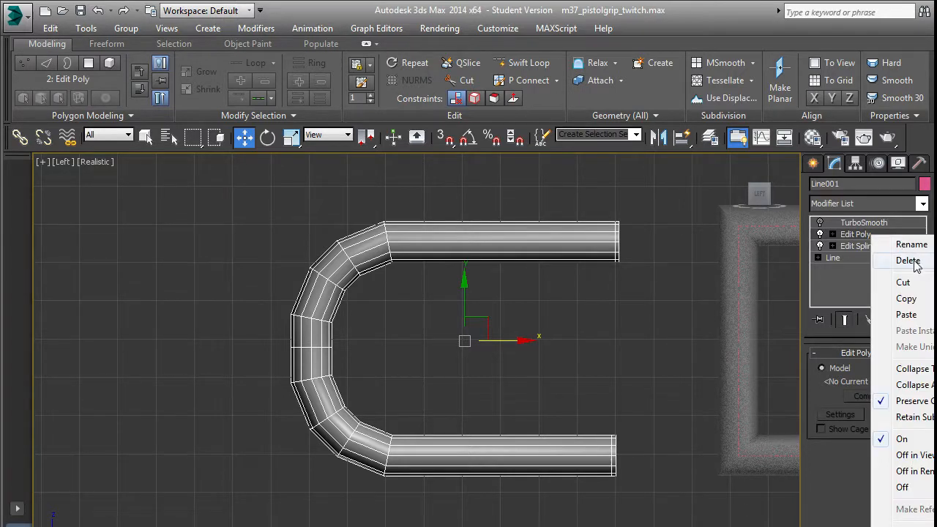
{"action": "left_click", "coordinate": [907, 261]}
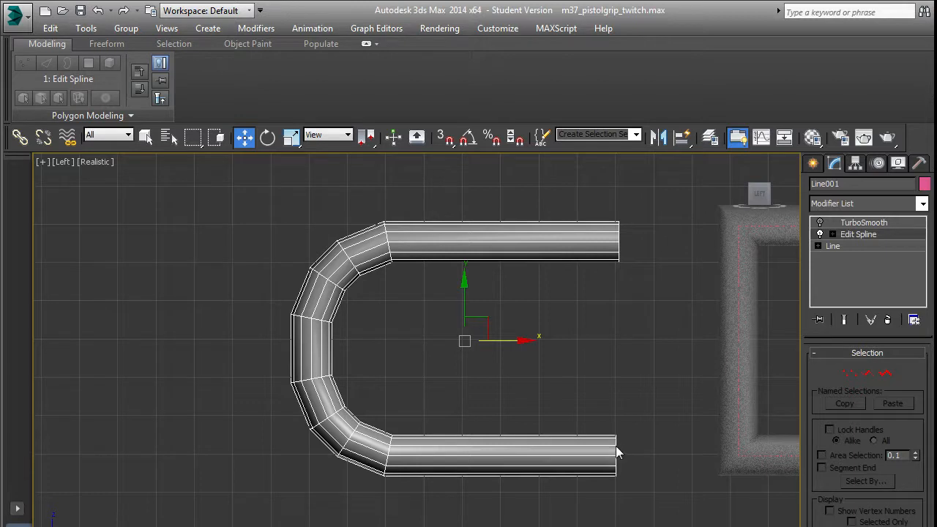
{"action": "key", "text": "ctrl+z"}
Step: Delete the Edit Poly modifier from the stack, keeping TurboSmooth above Edit Spline
{"action": "scroll", "coordinate": [635, 280], "scroll_direction": "up", "scroll_amount": 4}
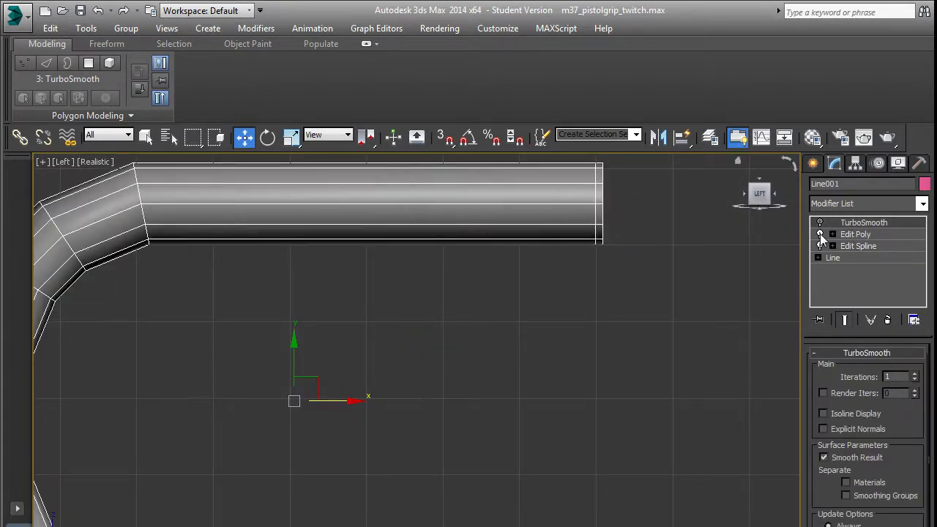
{"action": "left_click", "coordinate": [897, 231]}
{"action": "right_click", "coordinate": [872, 234]}
{"action": "left_click", "coordinate": [907, 255]}
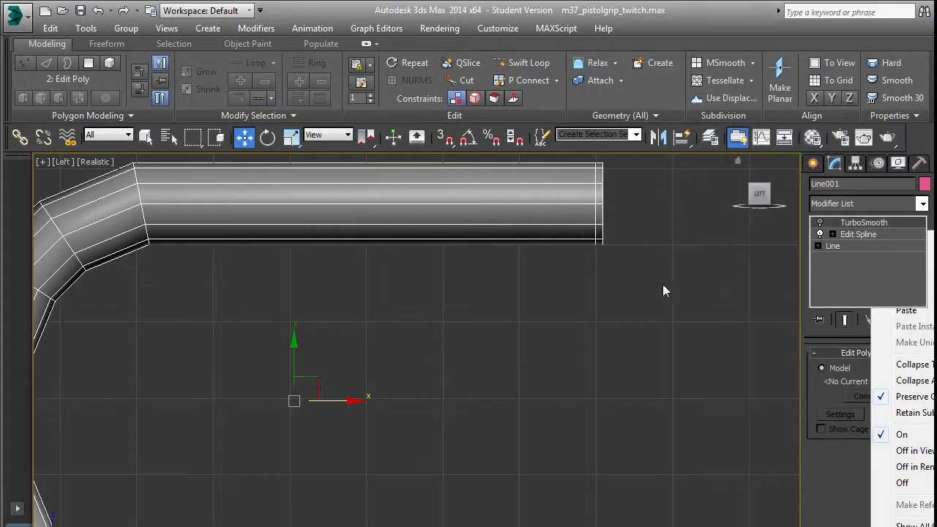
{"action": "key", "text": "z"}
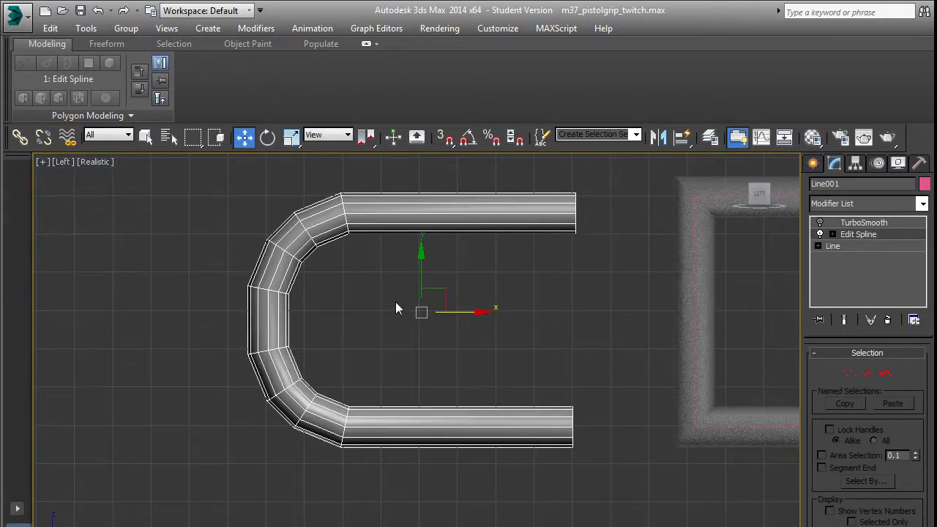
Step: Enter vertex editing on the U-shaped tube's Edit Spline modifier and make the tube see-through
{"action": "key", "text": "1"}
{"action": "scroll", "coordinate": [349, 256], "scroll_direction": "up", "scroll_amount": 3}
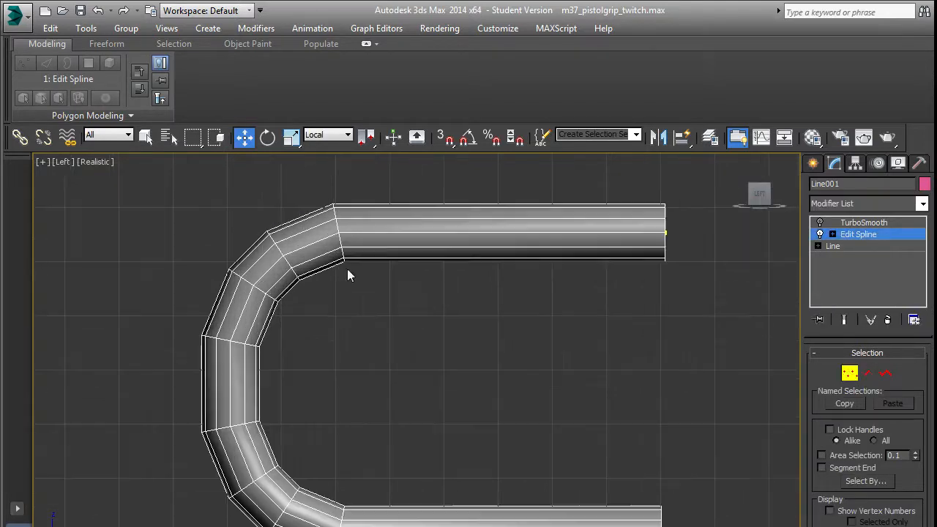
{"action": "scroll", "coordinate": [286, 268], "scroll_direction": "down", "scroll_amount": 5}
{"action": "left_click_drag", "start_coordinate": [443, 312], "coordinate": [499, 308]}
{"action": "left_click_drag", "start_coordinate": [474, 210], "coordinate": [467, 199]}
{"action": "left_click_drag", "start_coordinate": [308, 252], "coordinate": [235, 237]}
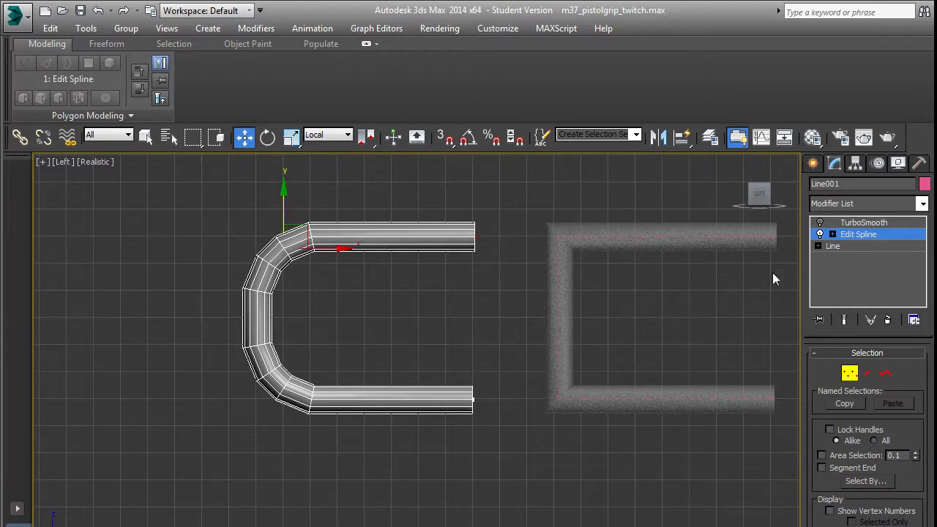
{"action": "left_click", "coordinate": [848, 374]}
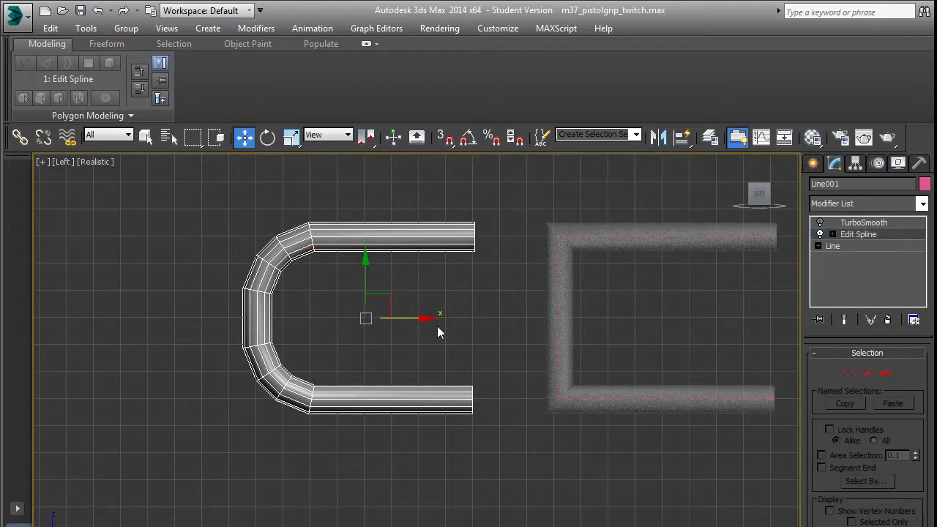
{"action": "left_click", "coordinate": [849, 374]}
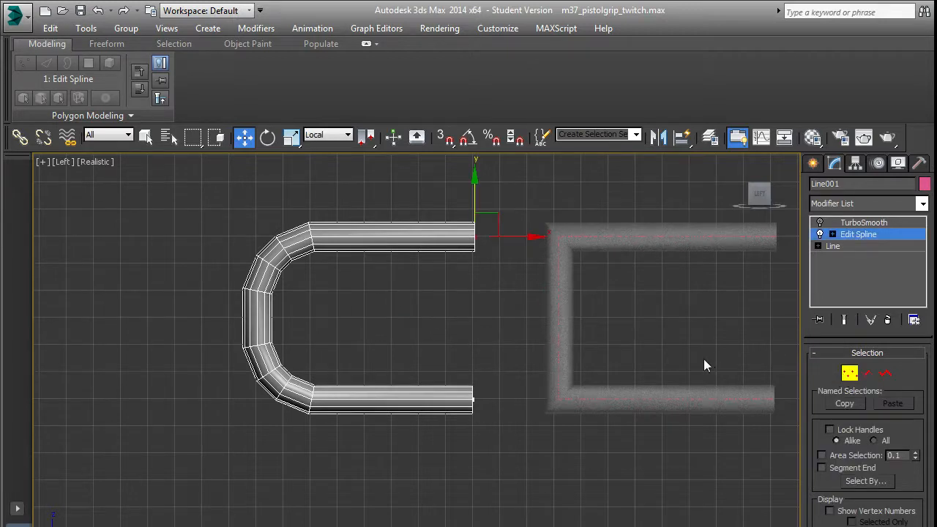
{"action": "key", "text": "alt+x"}
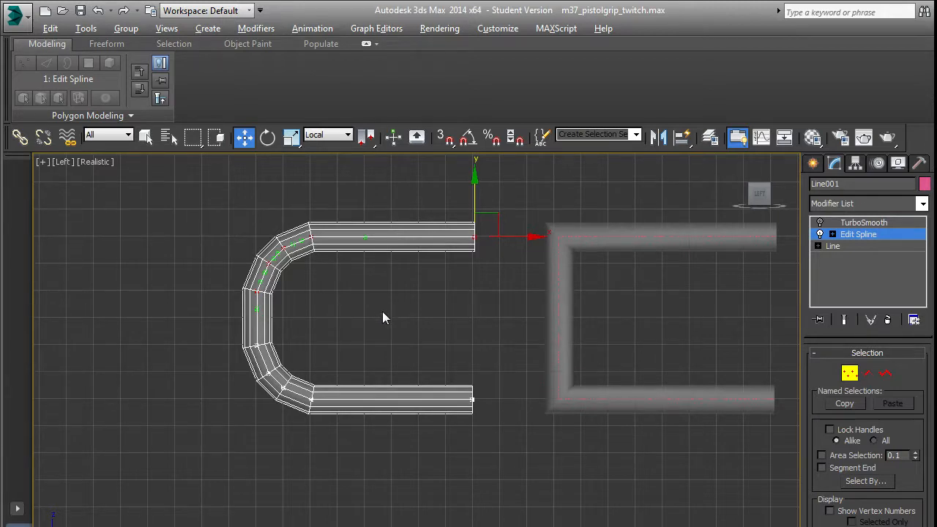
Step: Move the two middle spline vertices of the U's upper bend outwards to round the curve more evenly
{"action": "scroll", "coordinate": [336, 304], "scroll_direction": "up", "scroll_amount": 3}
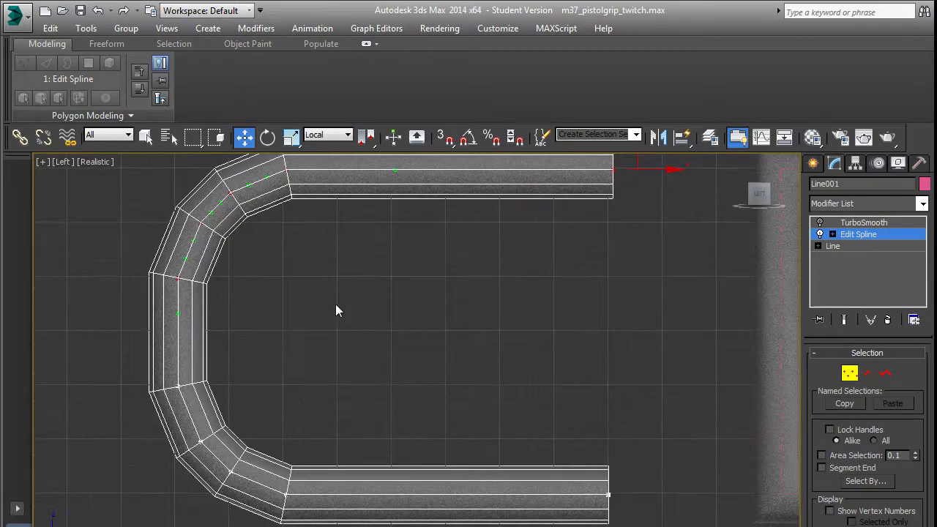
{"action": "middle_click_drag", "start_coordinate": [335, 304], "coordinate": [413, 351]}
{"action": "scroll", "coordinate": [413, 351], "scroll_direction": "down", "scroll_amount": 3}
{"action": "left_click", "coordinate": [338, 334]}
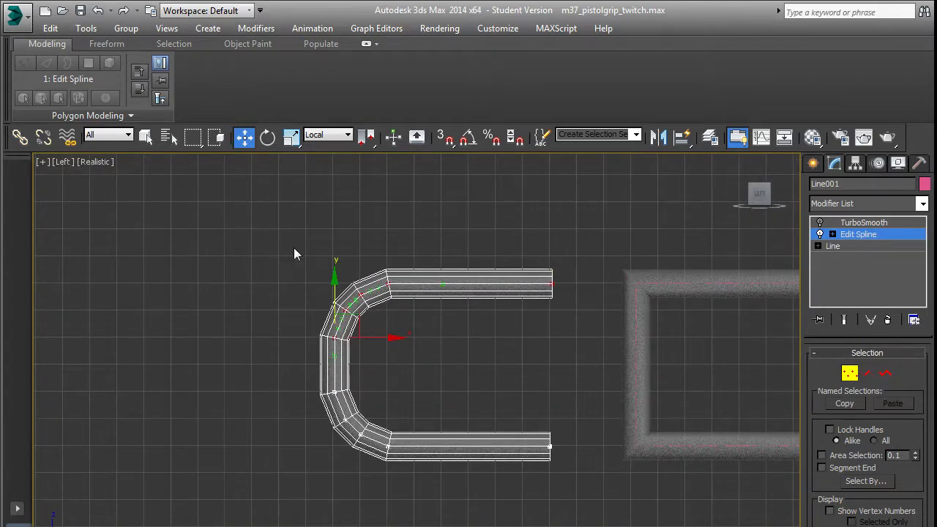
{"action": "left_click_drag", "start_coordinate": [396, 348], "coordinate": [396, 348]}
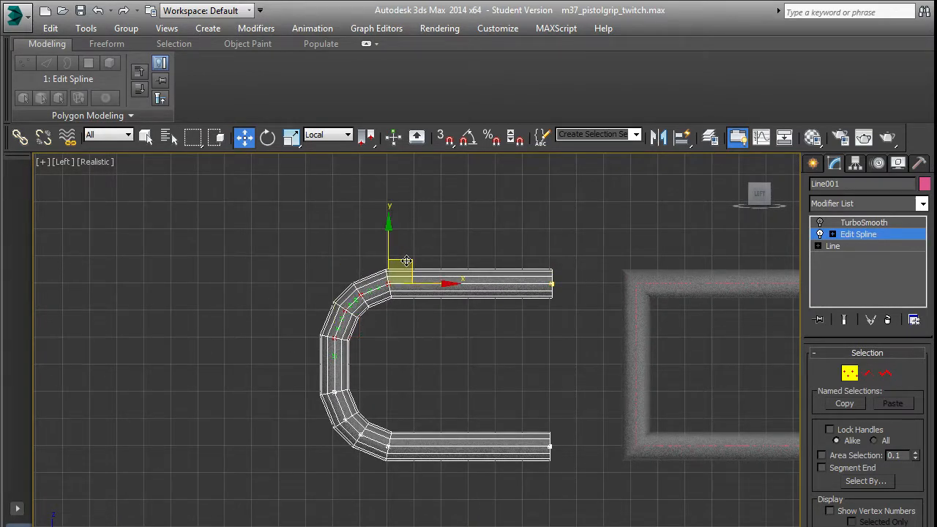
{"action": "left_click_drag", "start_coordinate": [405, 259], "coordinate": [415, 359]}
{"action": "scroll", "coordinate": [381, 339], "scroll_direction": "up", "scroll_amount": 3}
{"action": "scroll", "coordinate": [381, 337], "scroll_direction": "up", "scroll_amount": 3}
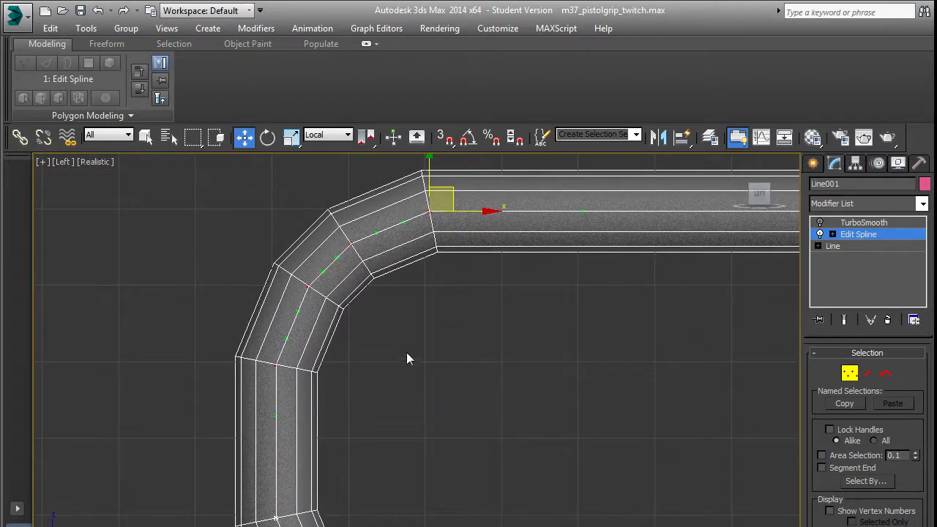
{"action": "middle_click_drag", "start_coordinate": [408, 358], "coordinate": [468, 391]}
{"action": "left_click", "coordinate": [362, 323]}
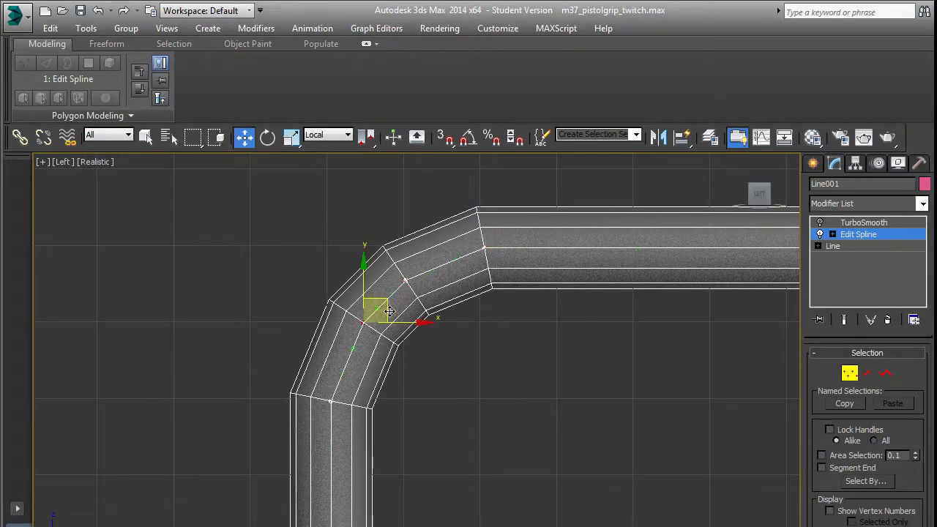
{"action": "left_click_drag", "start_coordinate": [388, 298], "coordinate": [377, 301]}
{"action": "left_click", "coordinate": [406, 280]}
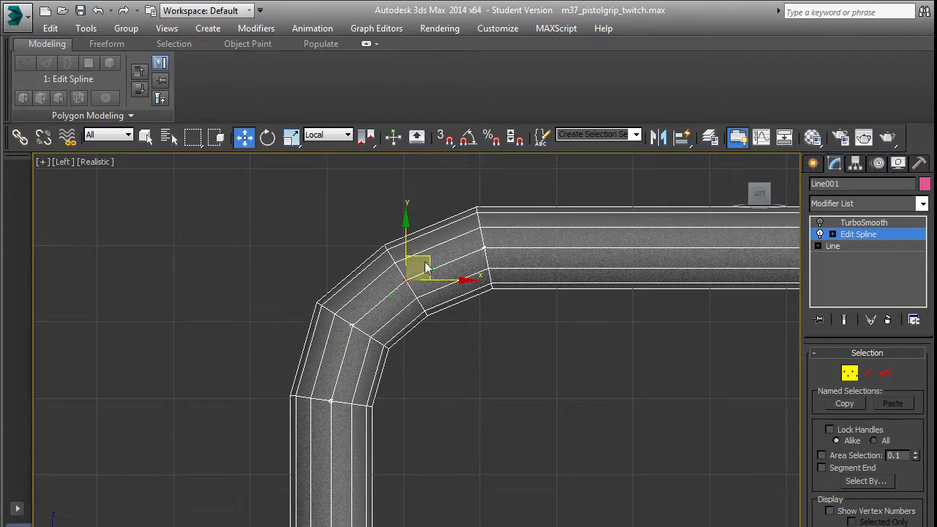
{"action": "left_click_drag", "start_coordinate": [421, 254], "coordinate": [418, 252]}
Step: Move the two middle spline vertices of the U's lower bend outwards to match the upper bend
{"action": "scroll", "coordinate": [499, 368], "scroll_direction": "down", "scroll_amount": 4}
{"action": "scroll", "coordinate": [494, 364], "scroll_direction": "up", "scroll_amount": 2}
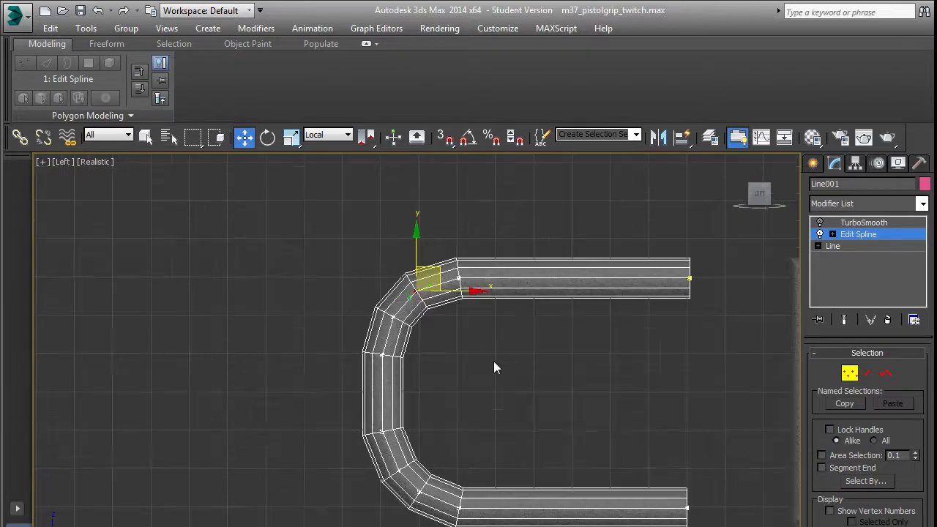
{"action": "scroll", "coordinate": [489, 360], "scroll_direction": "up", "scroll_amount": 2}
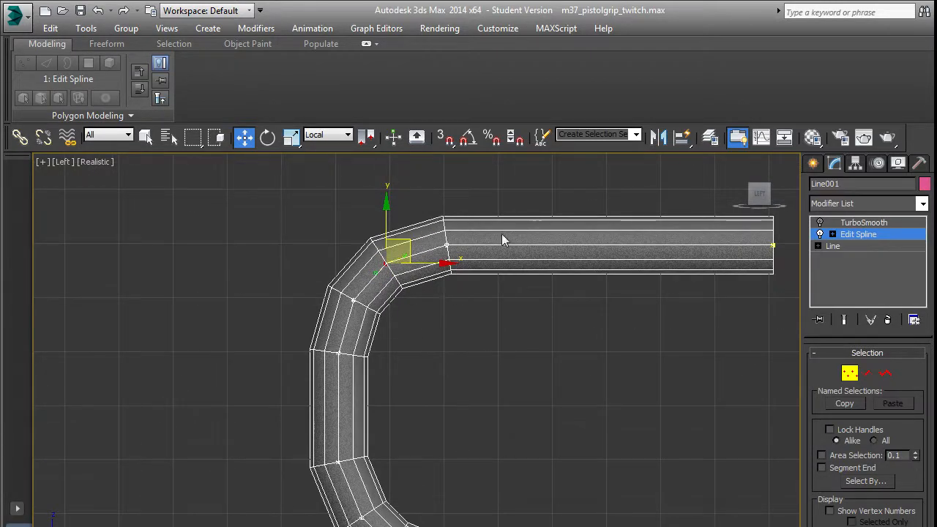
{"action": "middle_click_drag", "start_coordinate": [607, 330], "coordinate": [592, 251]}
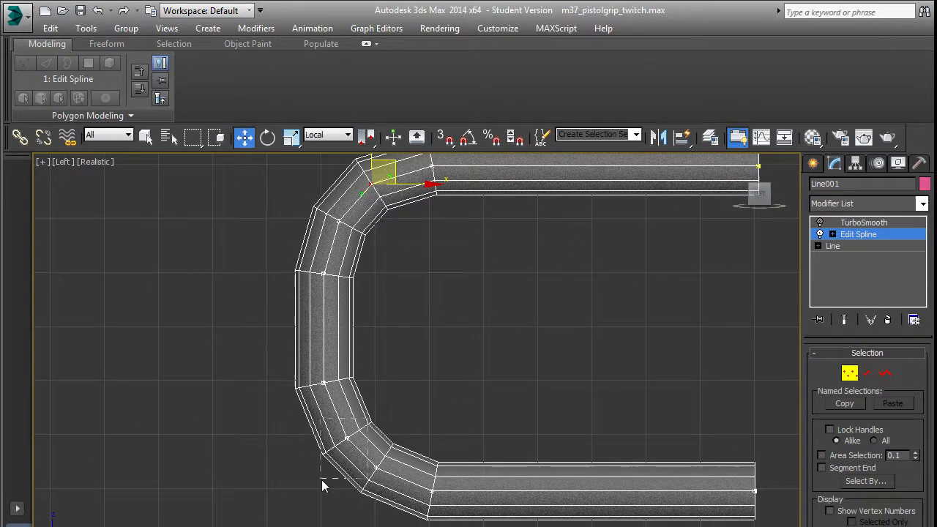
{"action": "left_click", "coordinate": [347, 437]}
{"action": "left_click_drag", "start_coordinate": [364, 424], "coordinate": [358, 430]}
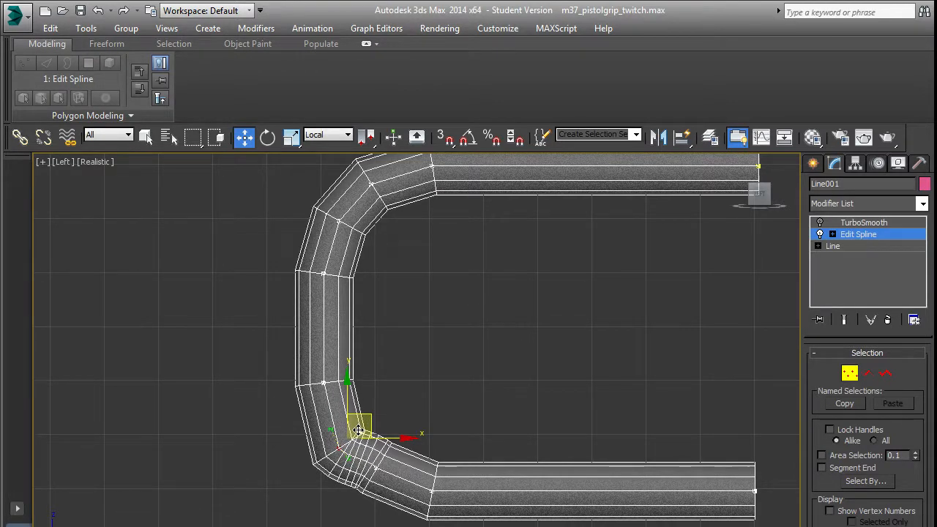
{"action": "mouse_move", "coordinate": [358, 431]}
{"action": "left_mouse_down"}
{"action": "mouse_move", "coordinate": [363, 413]}
{"action": "mouse_move", "coordinate": [355, 416]}
{"action": "left_mouse_up"}
{"action": "left_click_drag", "start_coordinate": [365, 483], "coordinate": [361, 487]}
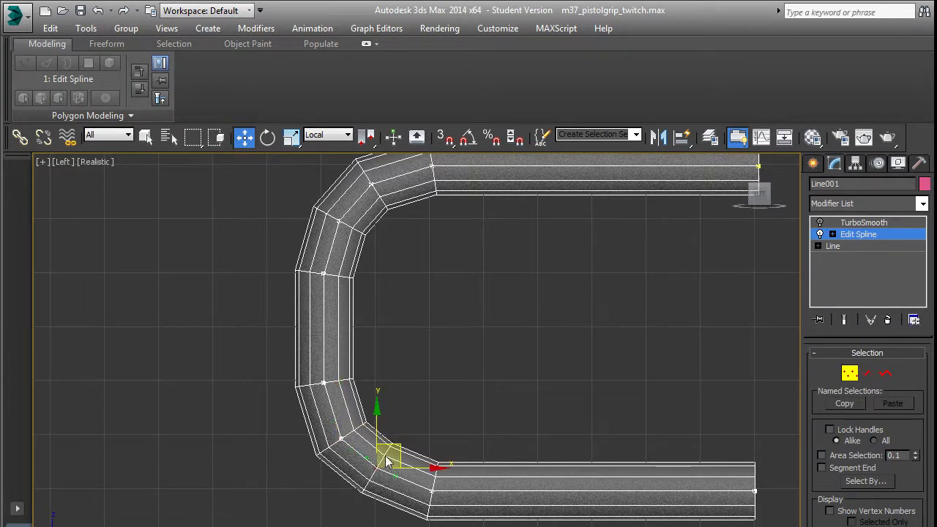
{"action": "left_click_drag", "start_coordinate": [396, 448], "coordinate": [391, 464]}
{"action": "scroll", "coordinate": [460, 482], "scroll_direction": "down", "scroll_amount": 4}
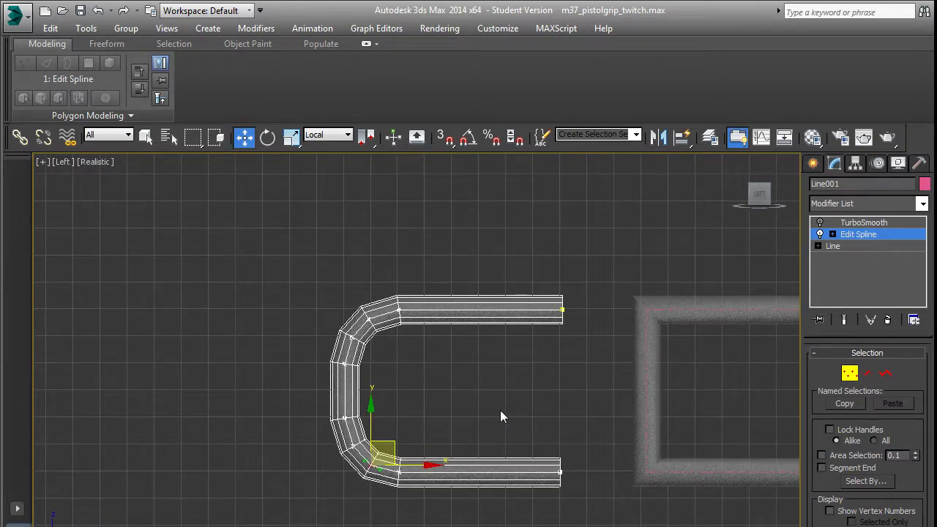
Step: Leave vertex editing and paste the copied Edit Poly modifier above Edit Spline in the stack
{"action": "left_click", "coordinate": [888, 235]}
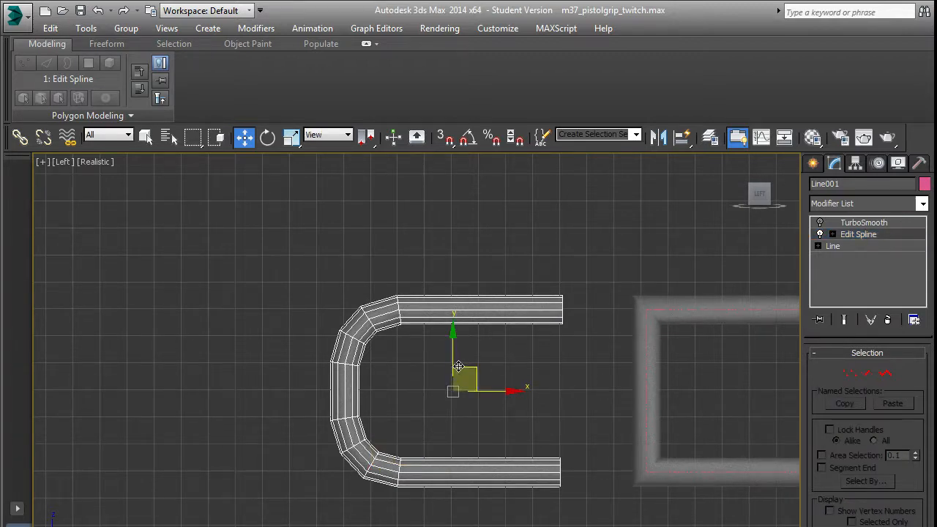
{"action": "right_click", "coordinate": [912, 236]}
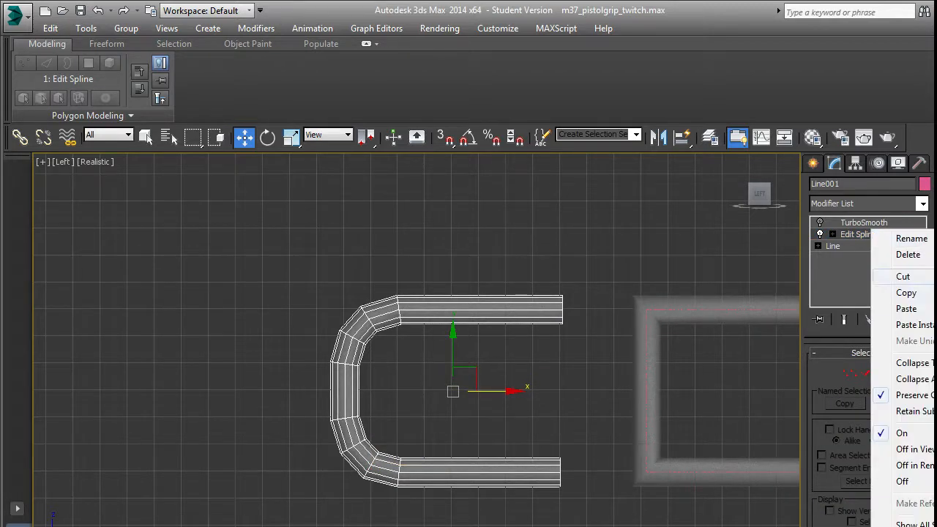
{"action": "left_click", "coordinate": [907, 309]}
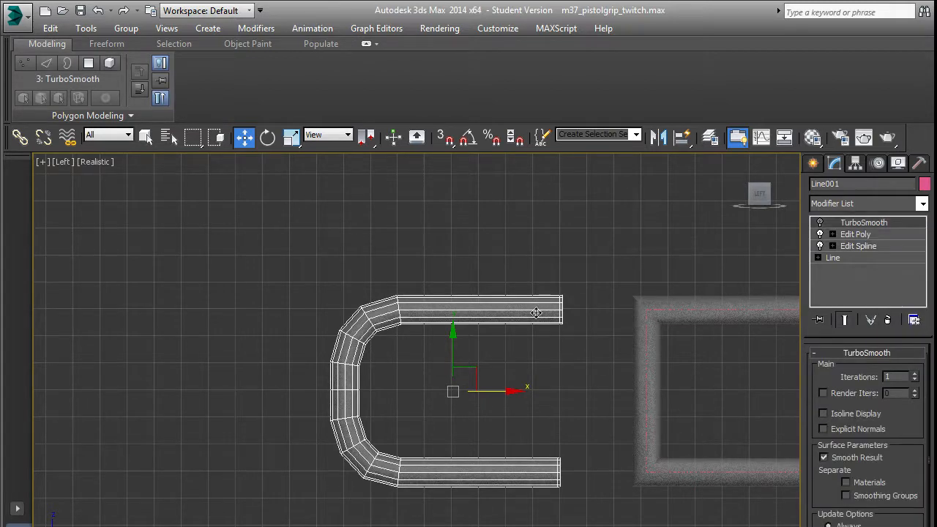
Step: Remove the edge loop across the middle of the U's straight vertical section in Edit Poly
{"action": "scroll", "coordinate": [380, 389], "scroll_direction": "up", "scroll_amount": 2}
{"action": "scroll", "coordinate": [379, 388], "scroll_direction": "up", "scroll_amount": 3}
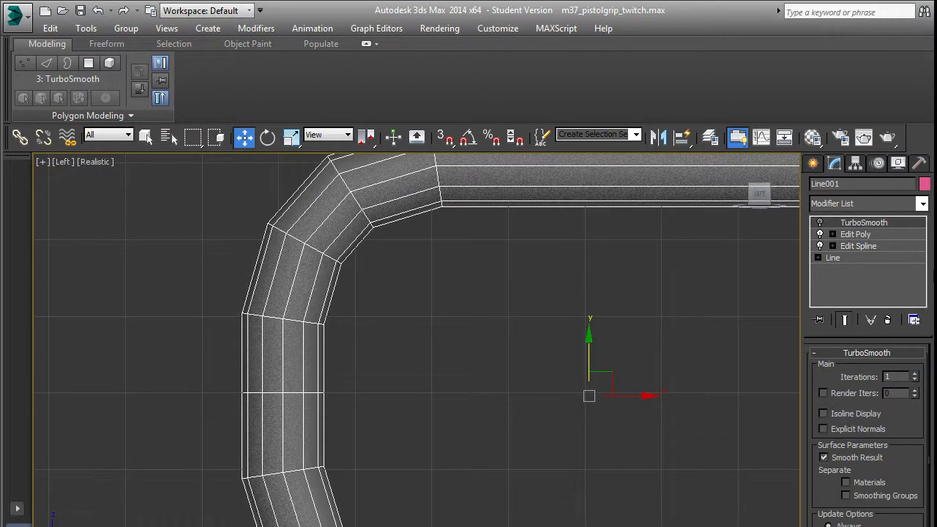
{"action": "left_click", "coordinate": [875, 235]}
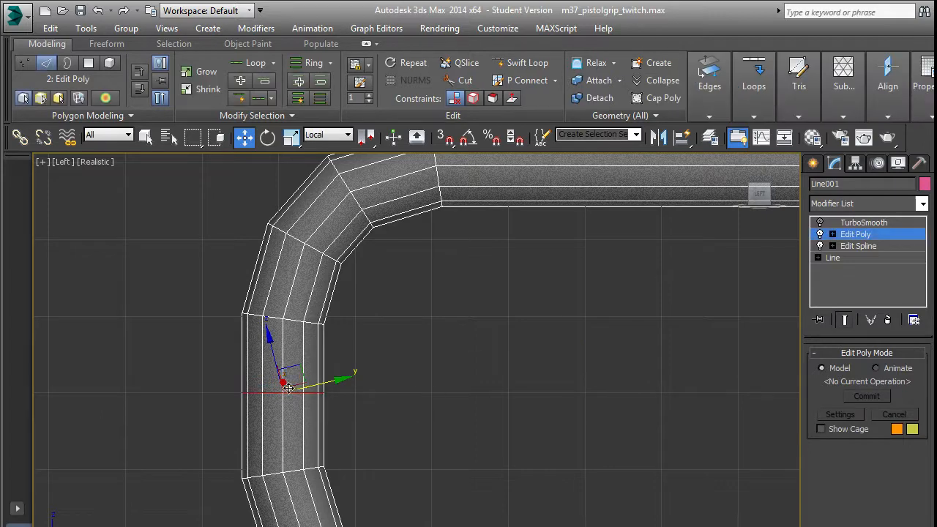
{"action": "scroll", "coordinate": [600, 388], "scroll_direction": "down", "scroll_amount": 5}
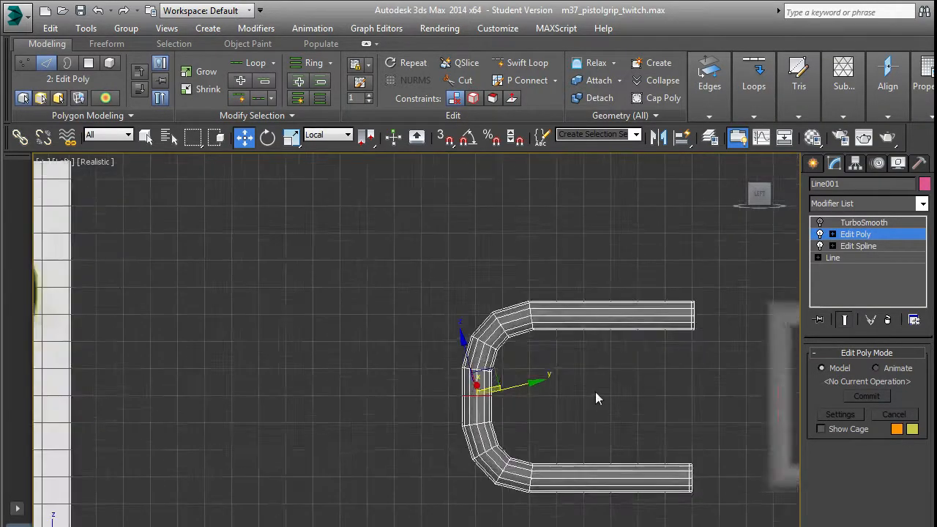
{"action": "scroll", "coordinate": [595, 391], "scroll_direction": "up", "scroll_amount": 7}
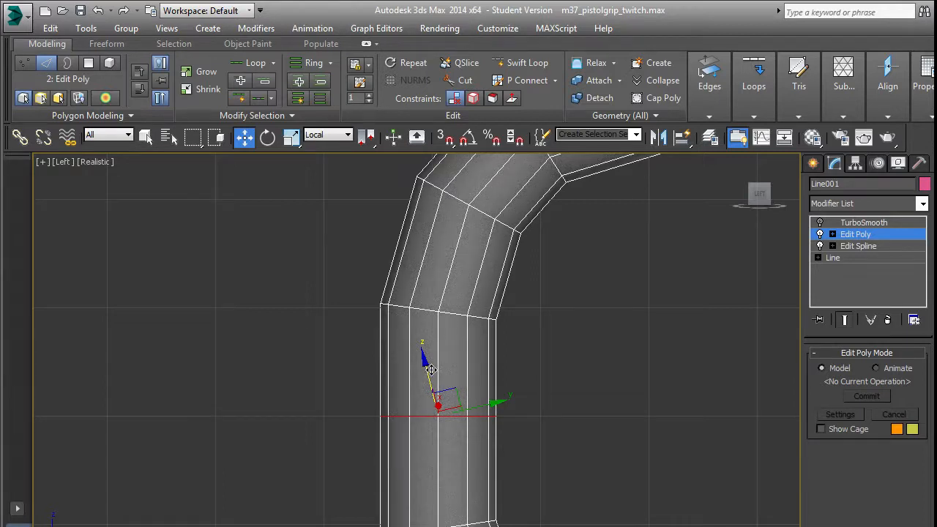
{"action": "left_click", "coordinate": [473, 369]}
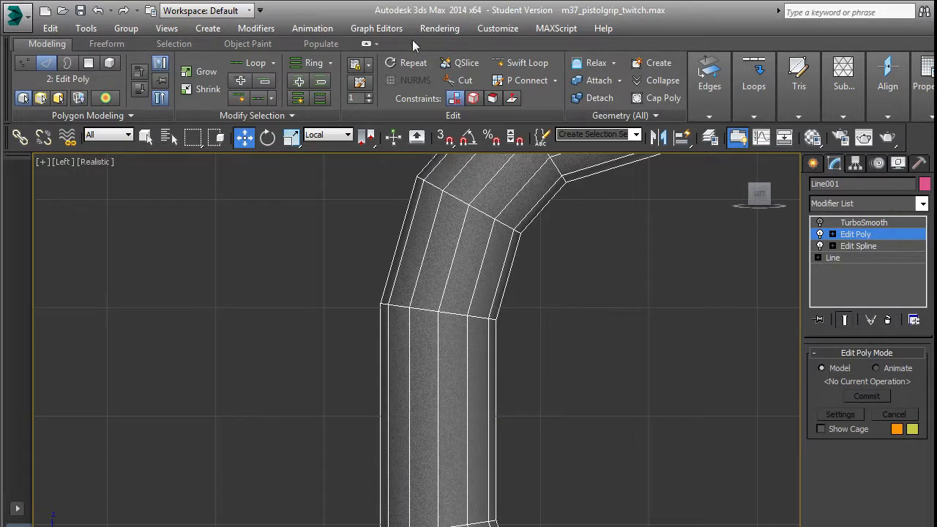
Step: Add four supporting edge loops with Swift Loop, at both ends of the vertical section and where each arm meets its bend
{"action": "left_click", "coordinate": [520, 65]}
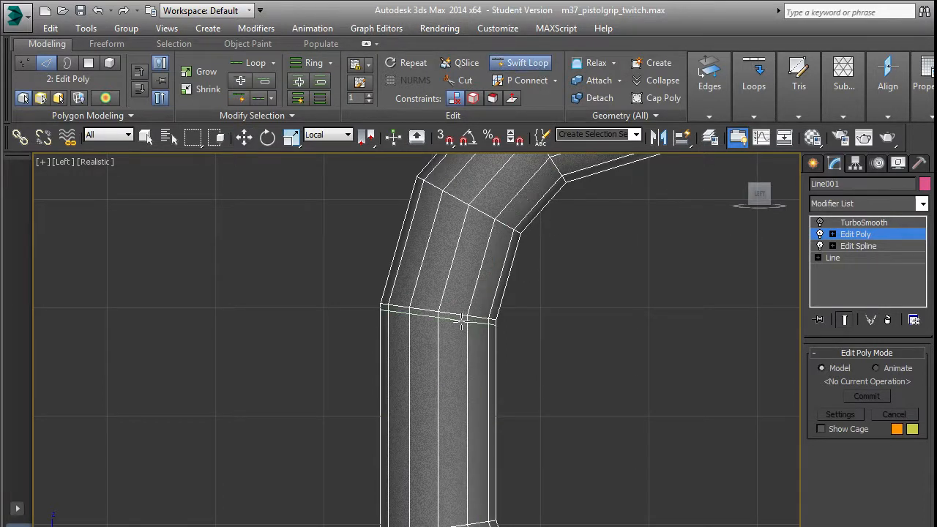
{"action": "left_click", "coordinate": [439, 339]}
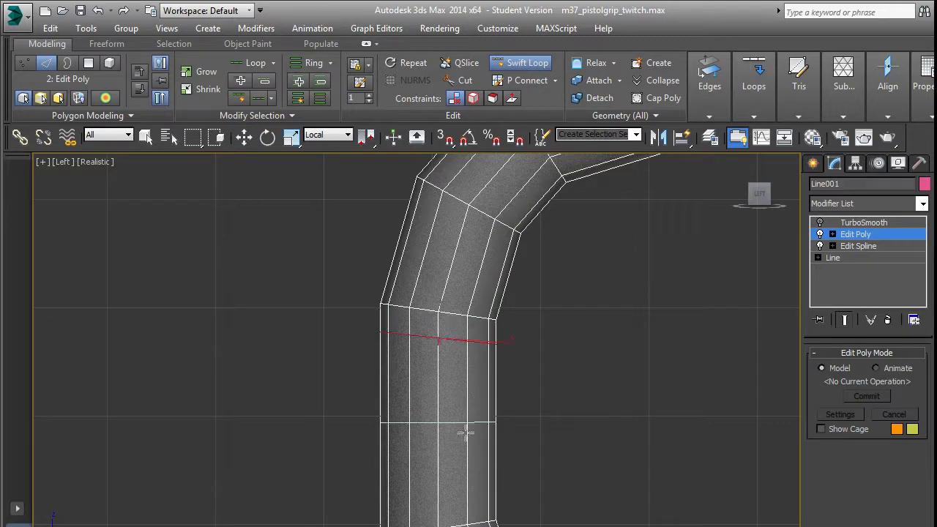
{"action": "left_click", "coordinate": [468, 518]}
{"action": "scroll", "coordinate": [600, 280], "scroll_direction": "down", "scroll_amount": 3}
{"action": "middle_click_drag", "start_coordinate": [601, 279], "coordinate": [456, 415]}
{"action": "scroll", "coordinate": [652, 375], "scroll_direction": "up", "scroll_amount": 1}
{"action": "middle_click_drag", "start_coordinate": [653, 374], "coordinate": [657, 293]}
{"action": "left_click", "coordinate": [401, 256]}
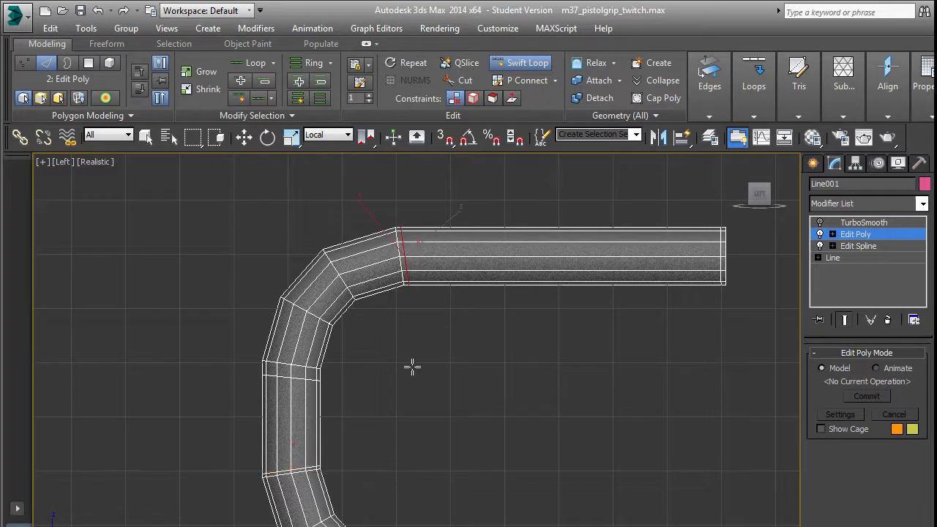
{"action": "middle_click_drag", "start_coordinate": [412, 367], "coordinate": [454, 266]}
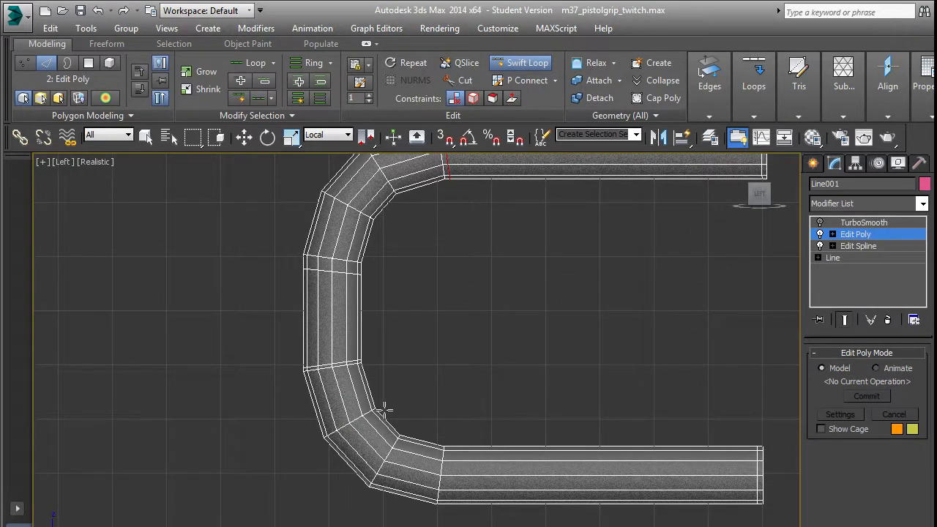
{"action": "left_click", "coordinate": [449, 451]}
{"action": "right_click", "coordinate": [492, 389]}
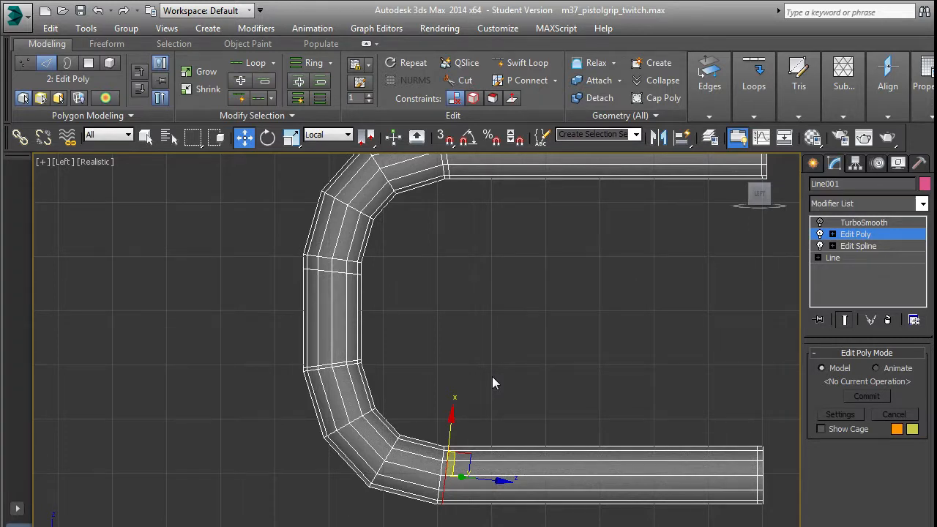
Step: Turn the TurboSmooth modifier back on, then deselect and reselect the tube to check its smoothed bends
{"action": "scroll", "coordinate": [534, 329], "scroll_direction": "down", "scroll_amount": 3}
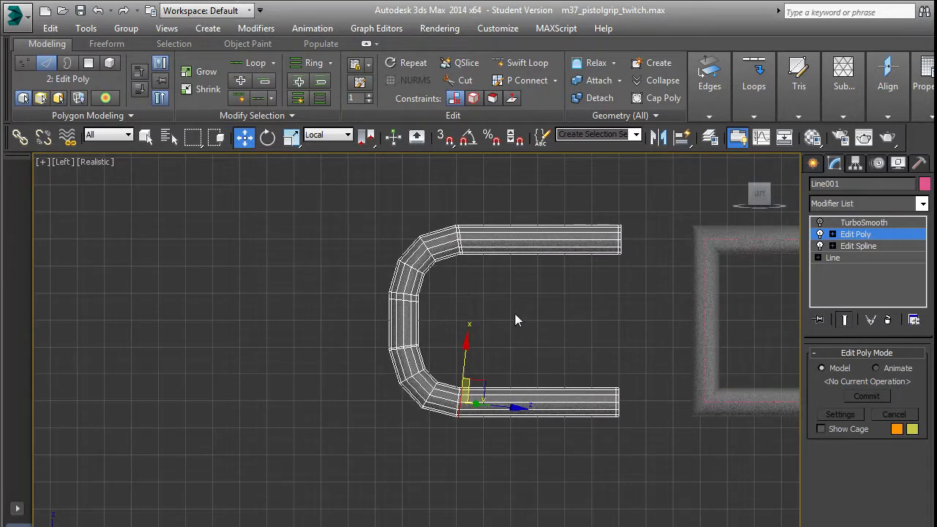
{"action": "middle_click_drag", "start_coordinate": [522, 308], "coordinate": [447, 323]}
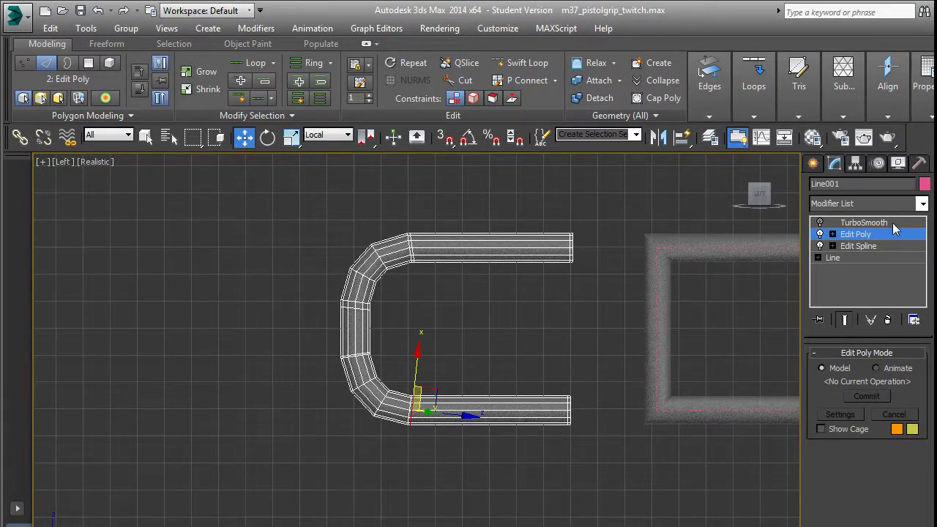
{"action": "left_click", "coordinate": [867, 223]}
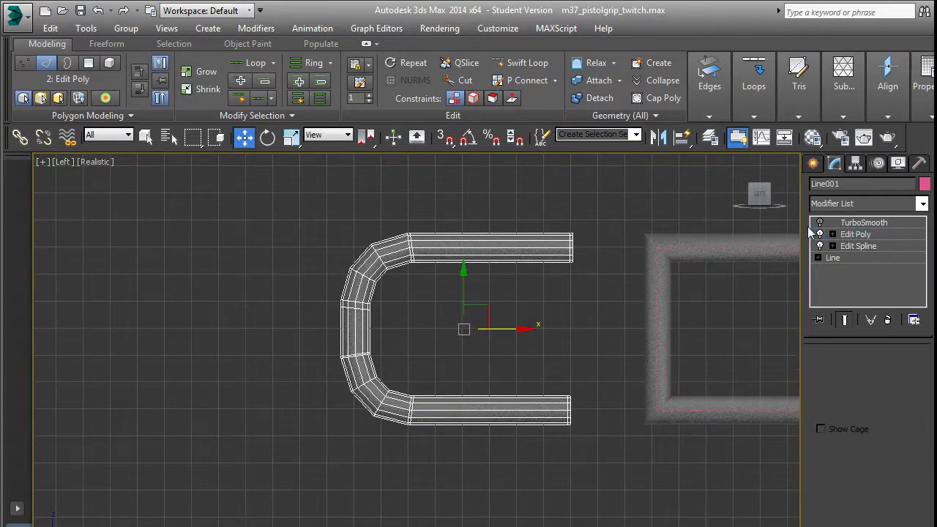
{"action": "left_click", "coordinate": [493, 311]}
{"action": "scroll", "coordinate": [394, 319], "scroll_direction": "up", "scroll_amount": 2}
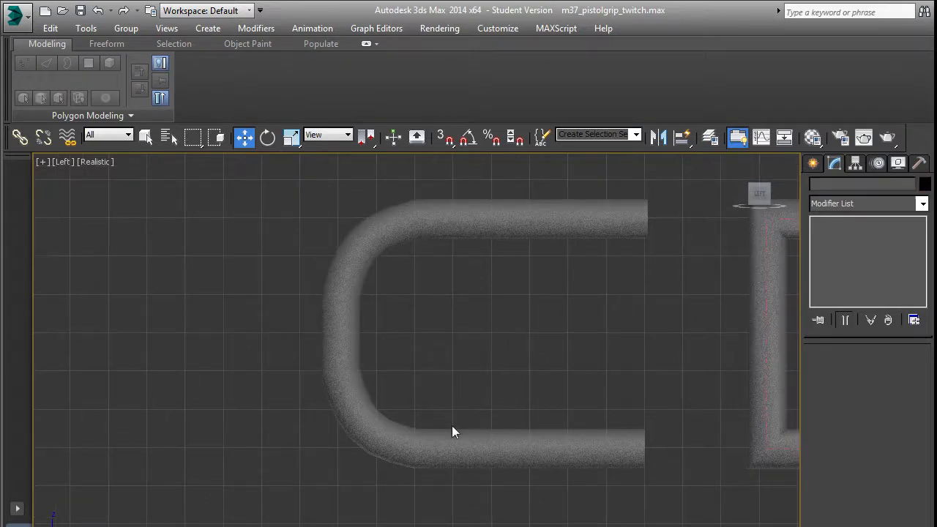
{"action": "left_click", "coordinate": [453, 444]}
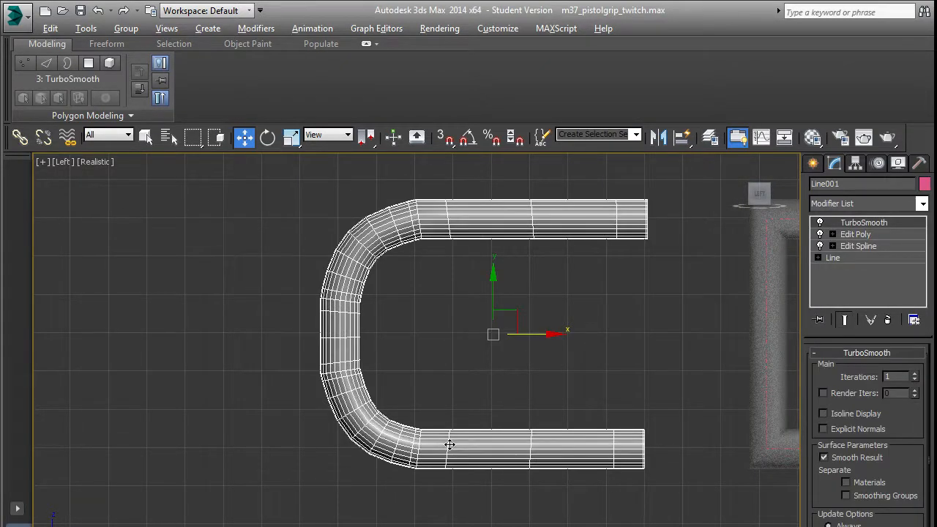
Step: Raise the U-shaped tube's TurboSmooth iterations to 2 in the Perspective view
{"action": "left_click", "coordinate": [629, 360]}
{"action": "middle_click_drag", "start_coordinate": [570, 331], "coordinate": [568, 355]}
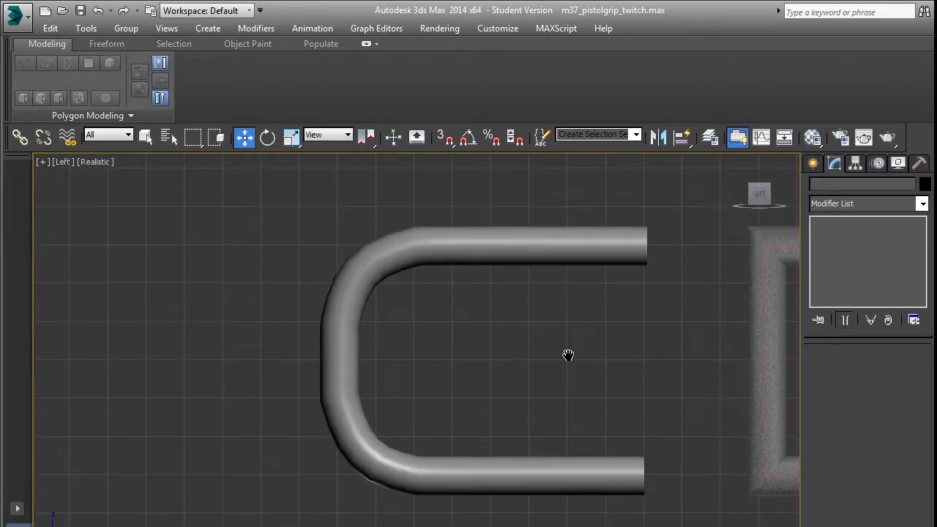
{"action": "key", "text": "p"}
{"action": "middle_click_drag", "start_coordinate": [486, 352], "coordinate": [522, 345], "text": "alt"}
{"action": "left_click", "coordinate": [523, 345]}
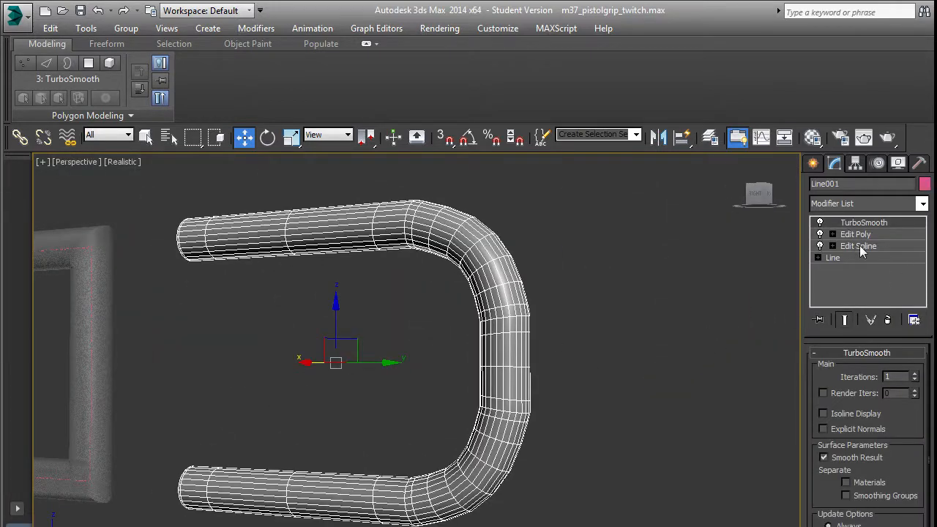
{"action": "left_click", "coordinate": [914, 380]}
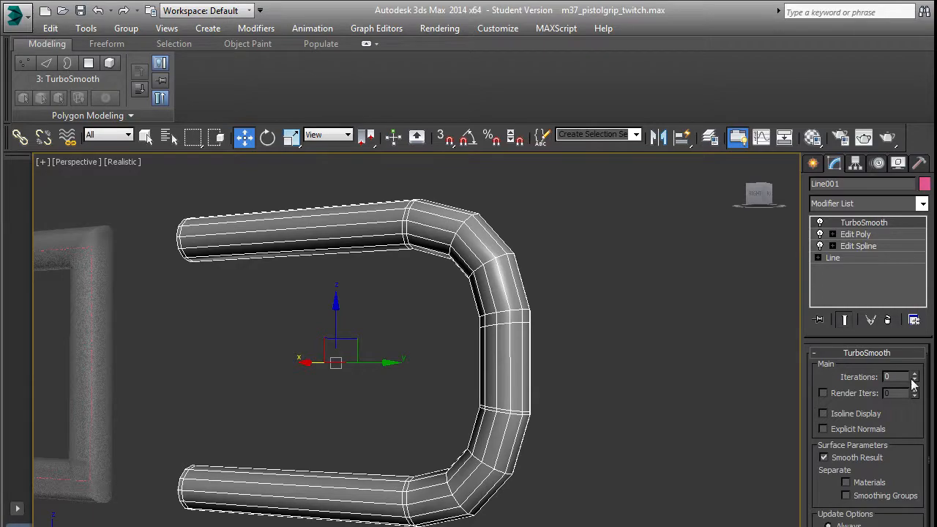
{"action": "left_click", "coordinate": [915, 374]}
{"action": "left_click", "coordinate": [914, 374]}
{"action": "left_click", "coordinate": [914, 374]}
Step: Examine the smoothed U-shaped tube from both sides, with its wireframe shown and hidden
{"action": "left_click", "coordinate": [650, 390]}
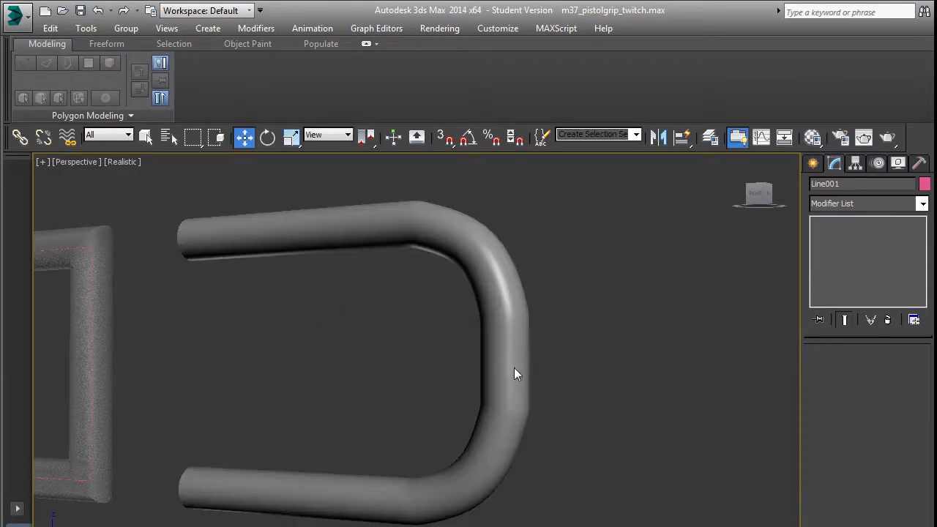
{"action": "left_click", "coordinate": [514, 374]}
{"action": "middle_click_drag", "start_coordinate": [514, 374], "coordinate": [317, 387], "text": "alt"}
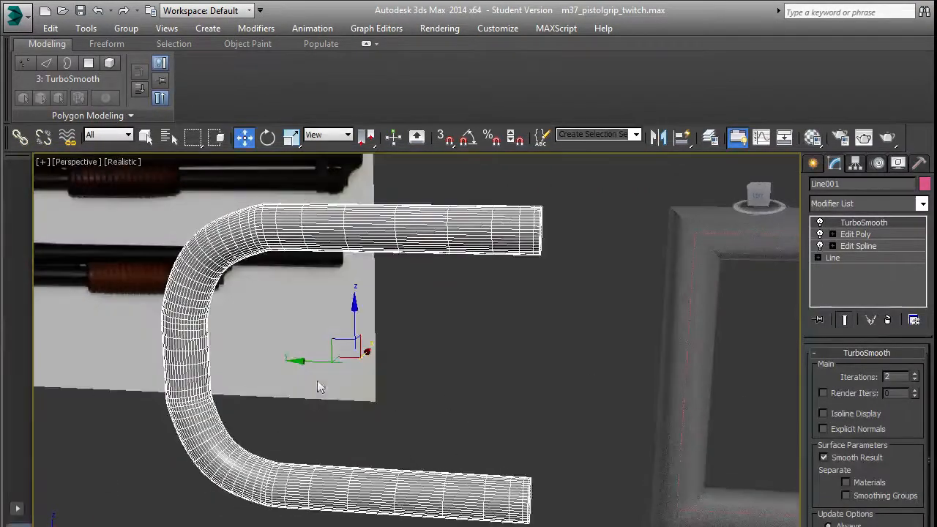
{"action": "left_click", "coordinate": [527, 387]}
{"action": "scroll", "coordinate": [527, 388], "scroll_direction": "down", "scroll_amount": 3}
{"action": "middle_click_drag", "start_coordinate": [527, 388], "coordinate": [496, 379]}
{"action": "left_click", "coordinate": [500, 380]}
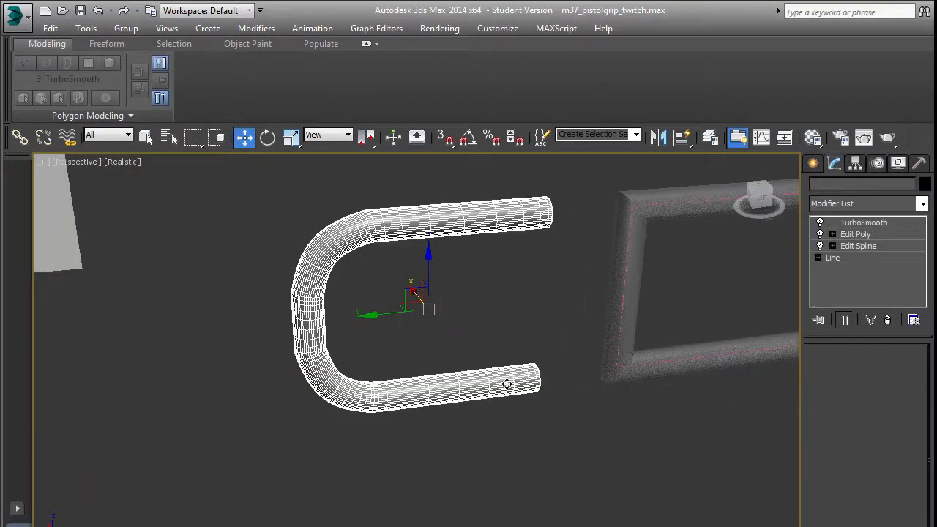
Step: Copy the selected modifiers stacked above the tube's Line base
{"action": "right_click", "coordinate": [901, 238]}
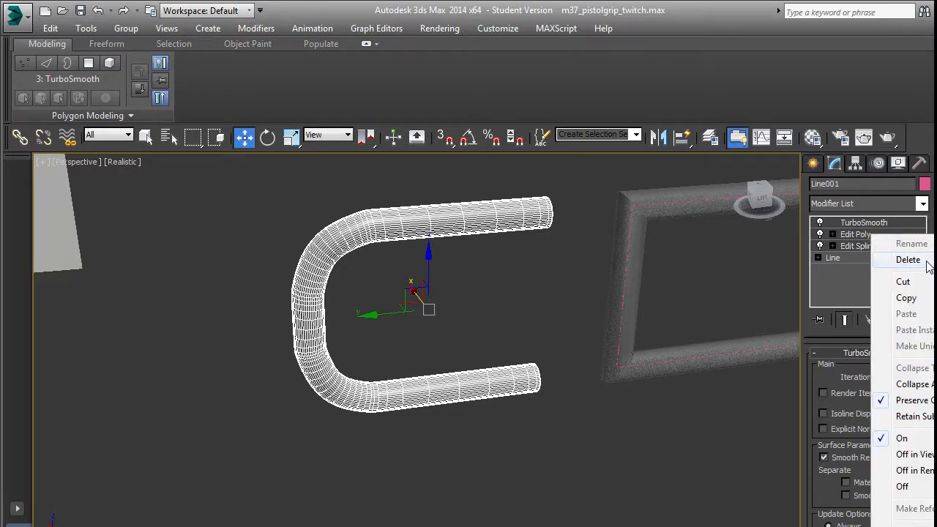
{"action": "left_click", "coordinate": [835, 291]}
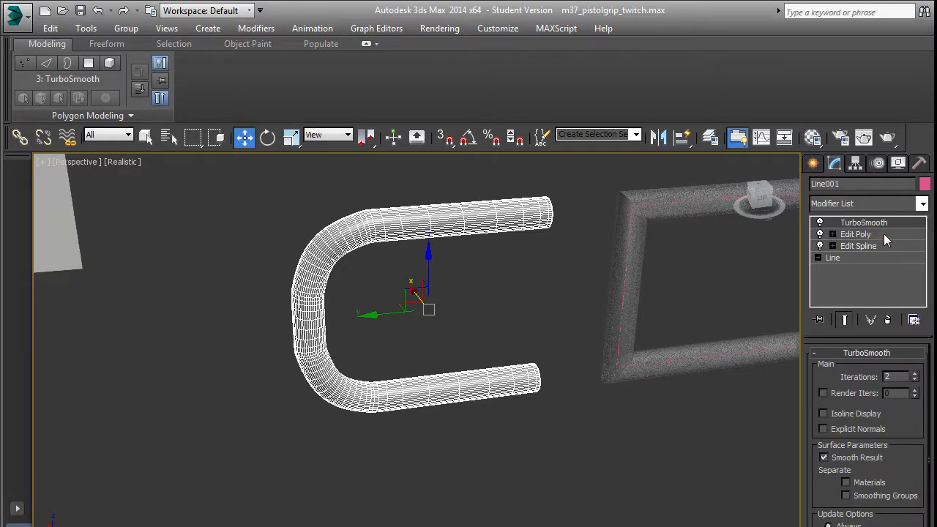
{"action": "right_click", "coordinate": [890, 235]}
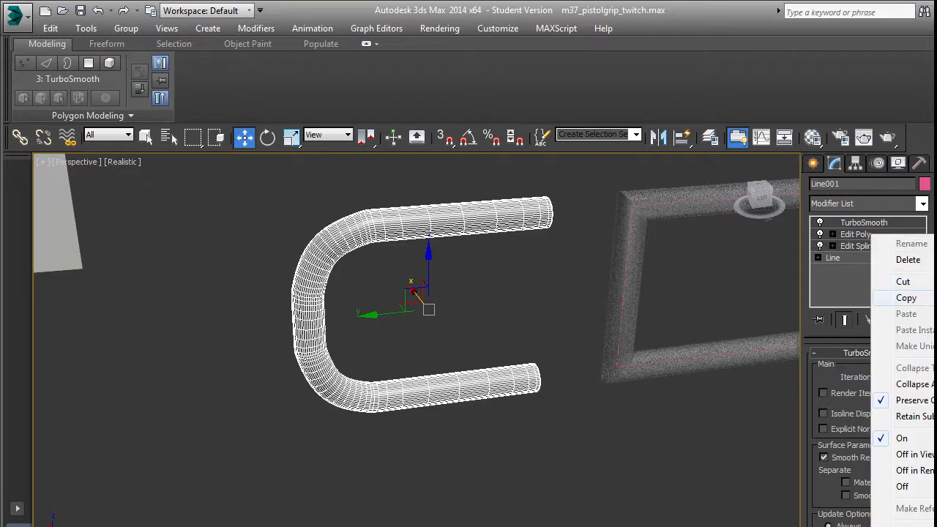
{"action": "left_click", "coordinate": [926, 302]}
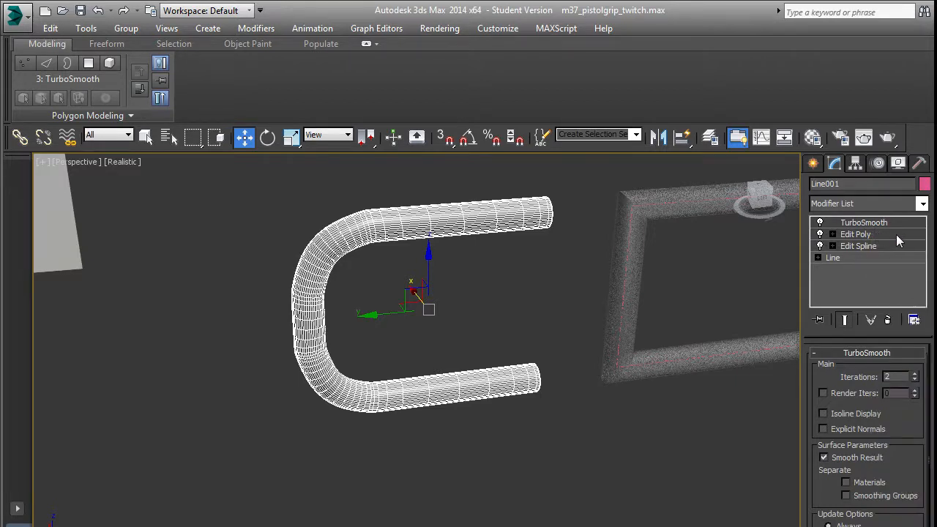
Step: Delete the TurboSmooth, Edit Poly and Edit Spline modifiers from the tube, keeping only its Line base
{"action": "key", "text": "Delete"}
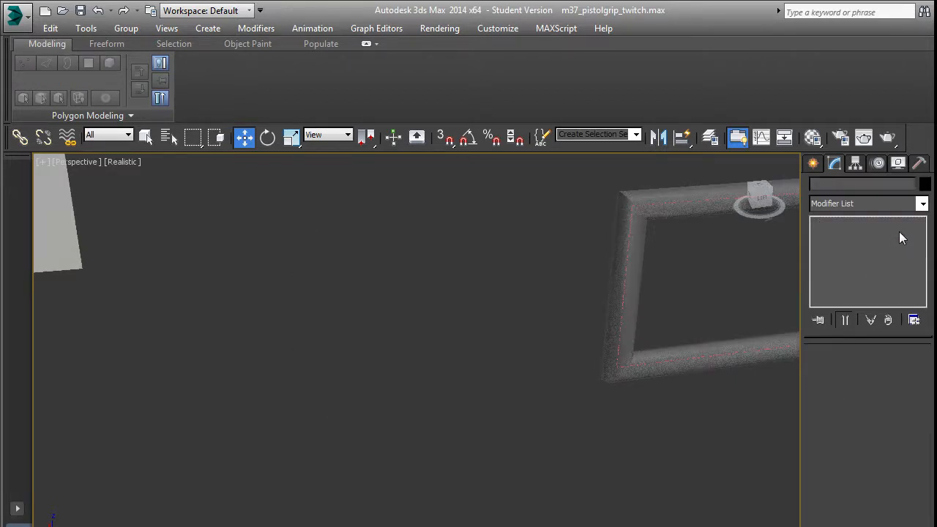
{"action": "key", "text": "ctrl+z"}
{"action": "left_click", "coordinate": [895, 244], "text": "shift"}
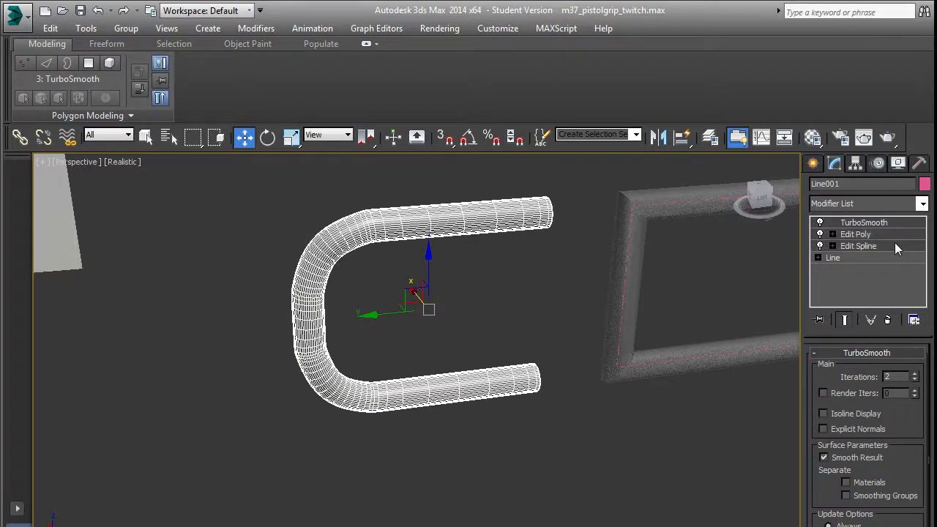
{"action": "right_click", "coordinate": [894, 244]}
{"action": "left_click", "coordinate": [916, 261]}
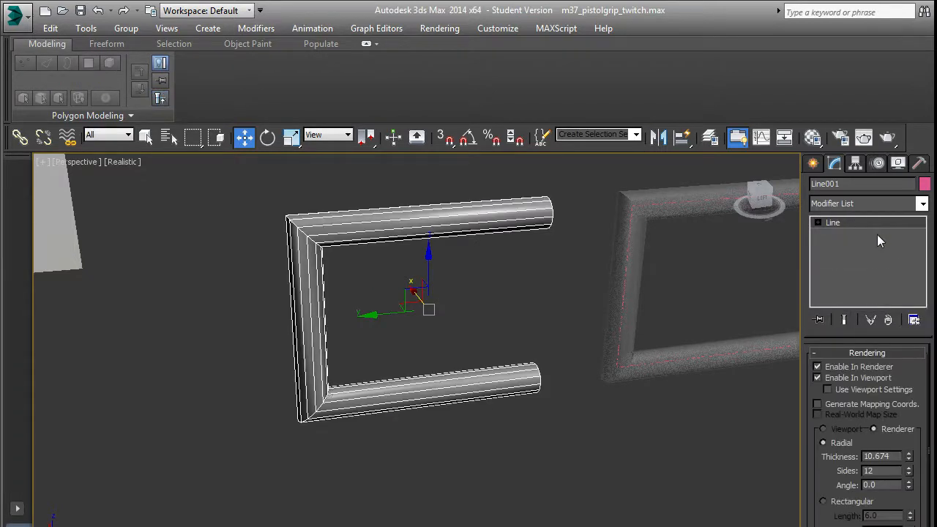
Step: Try restoring the TurboSmooth, Edit Poly and Edit Spline modifiers above Line, and undo back to the bare Line
{"action": "right_click", "coordinate": [888, 226]}
{"action": "left_click", "coordinate": [924, 237]}
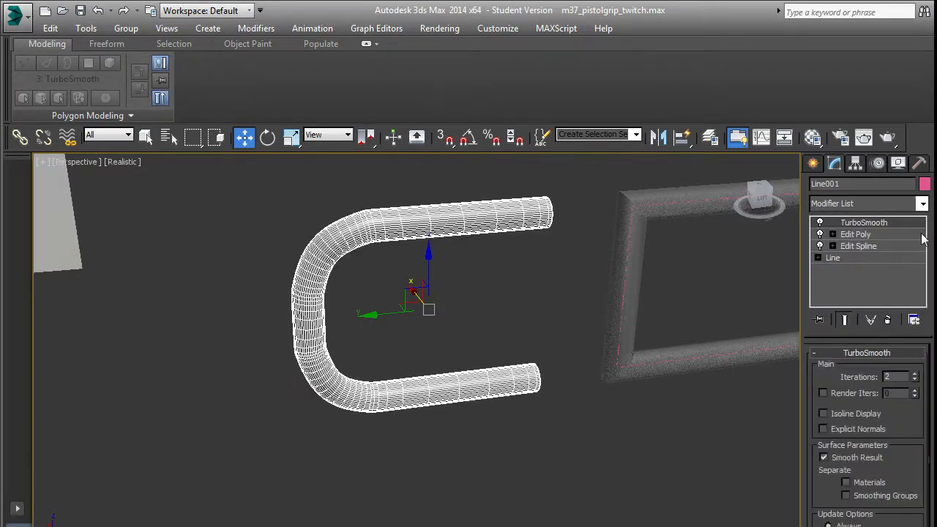
{"action": "key", "text": "ctrl+z"}
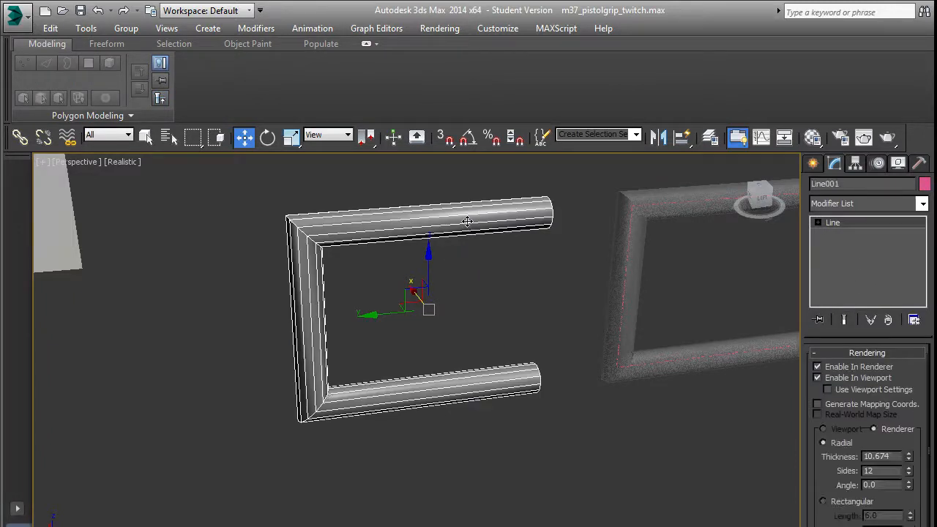